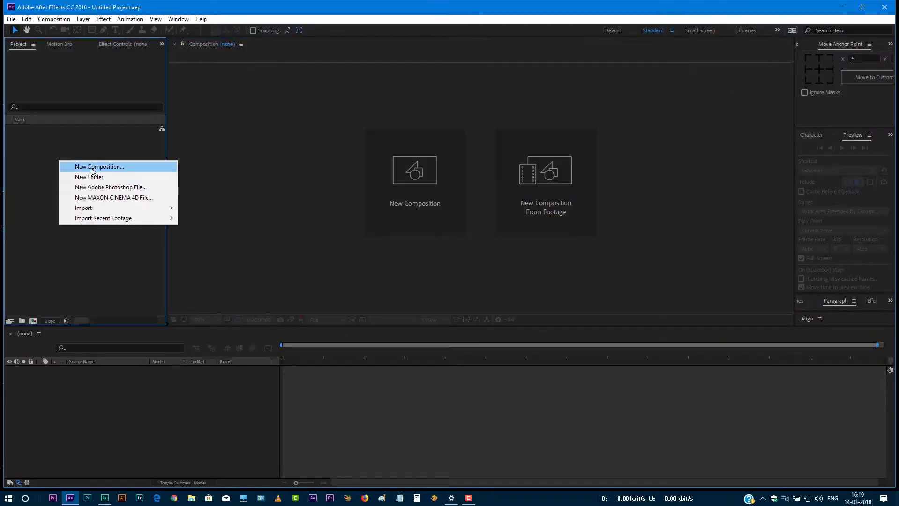
# - Create a new composition, Comp 1, with the default 1920×1080 settings
pyautogui.rightClick(28, 170)
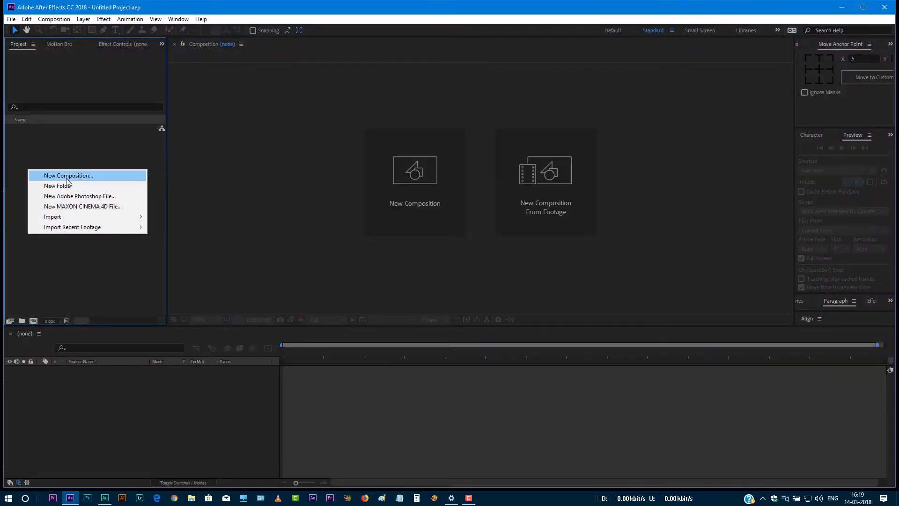
pyautogui.click(47, 173)
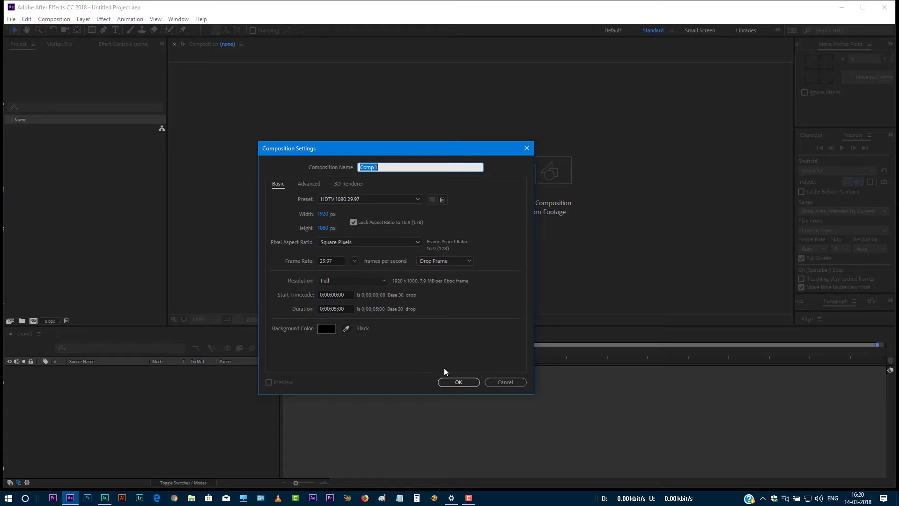
pyautogui.click(458, 383)
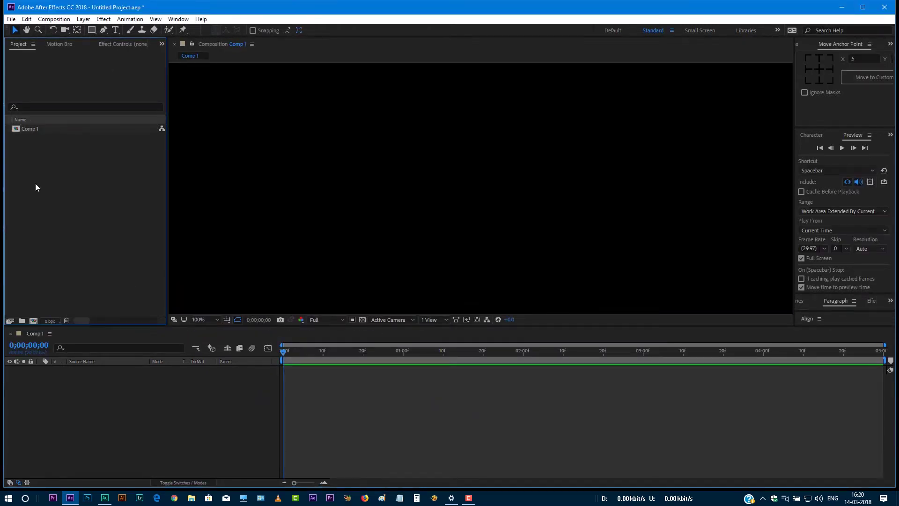
# - Import 2017_audi_r8-2560x1440.jpg from the AE Overlays folder into the project
pyautogui.rightClick(36, 183)
pyautogui.moveTo(91, 230)
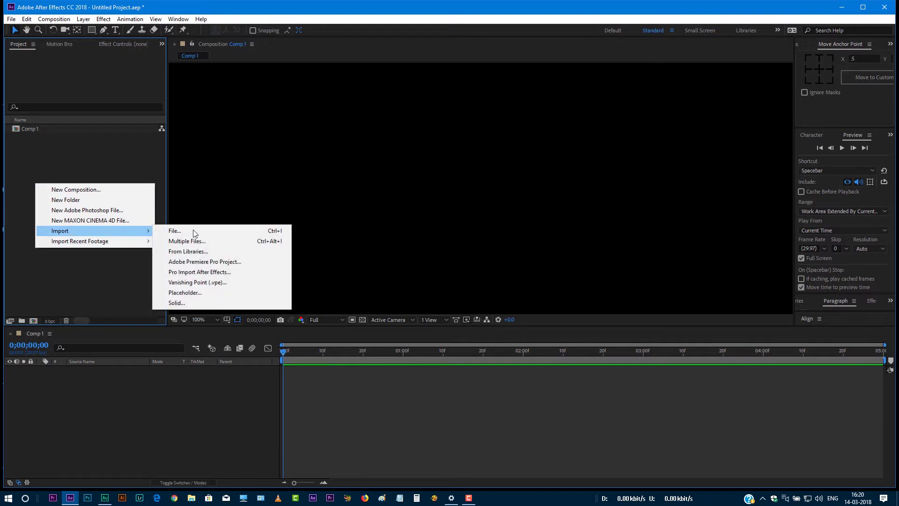
pyautogui.click(181, 233)
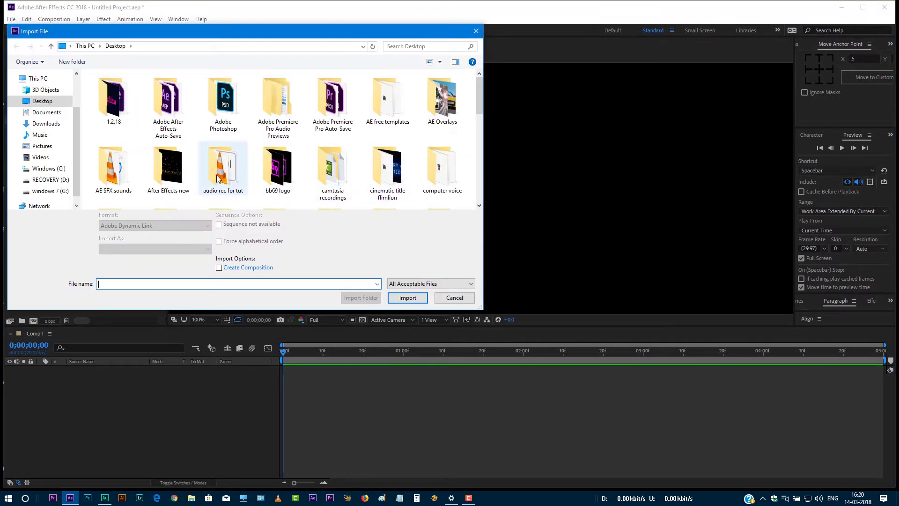
pyautogui.doubleClick(442, 98)
pyautogui.scroll(-5, 345, 160)
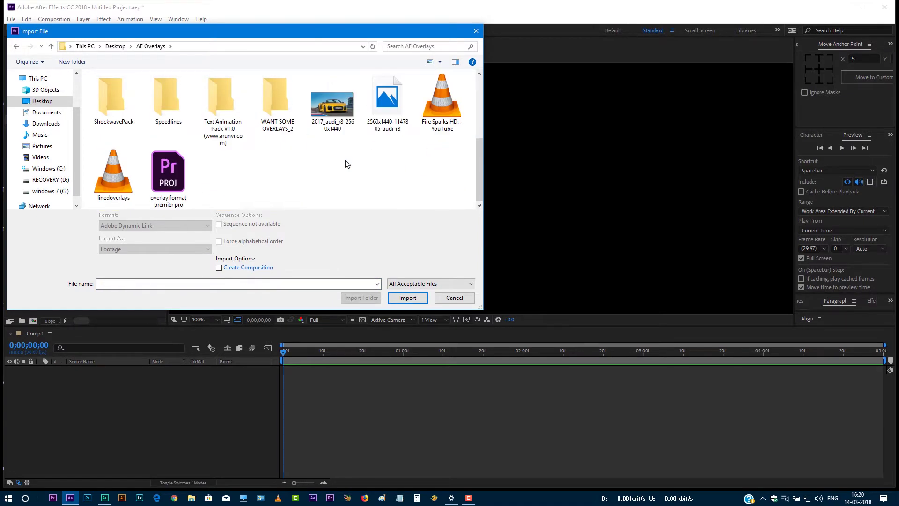
pyautogui.click(341, 107)
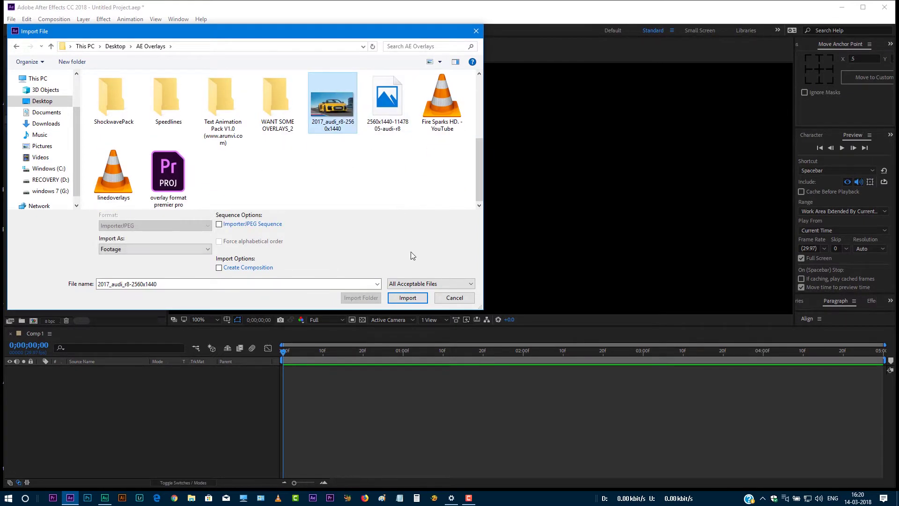
pyautogui.click(408, 300)
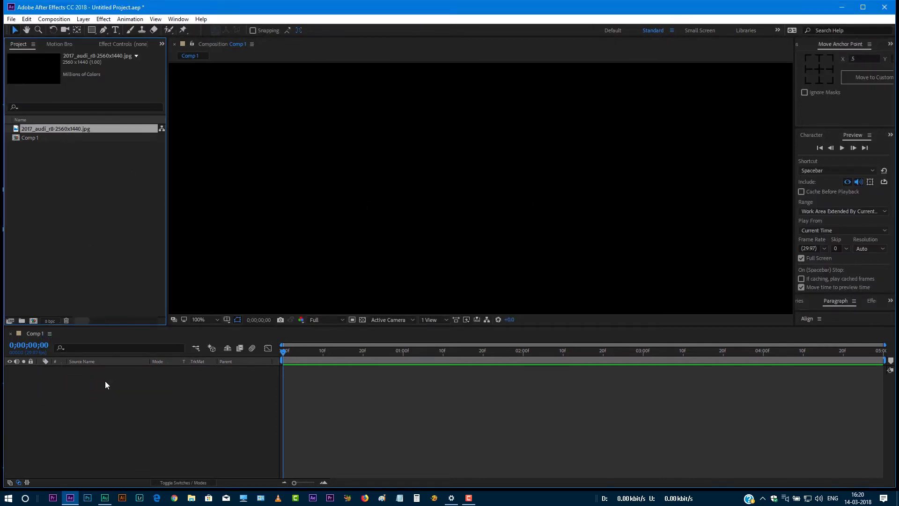
# - Place the Audi photo in Comp 1 as a layer and fit it to the frame
pyautogui.moveTo(63, 129); pyautogui.dragTo(105, 381)
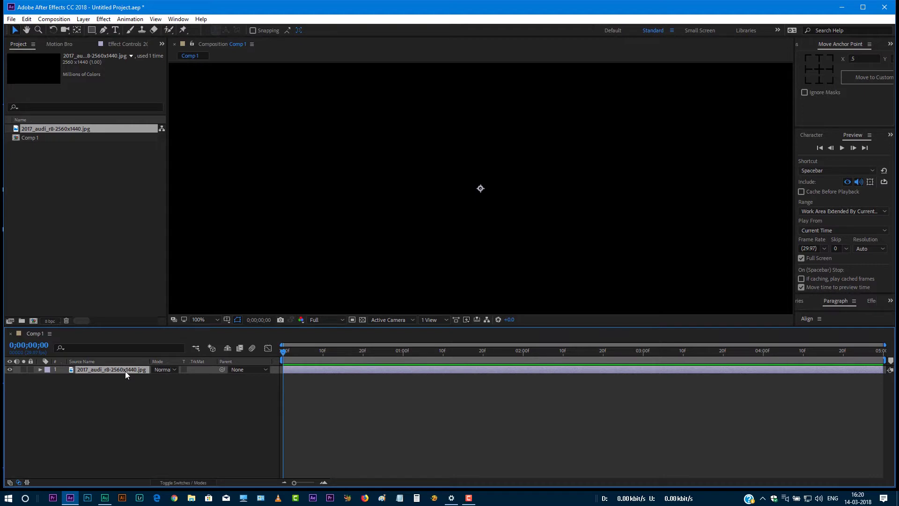
pyautogui.rightClick(125, 371)
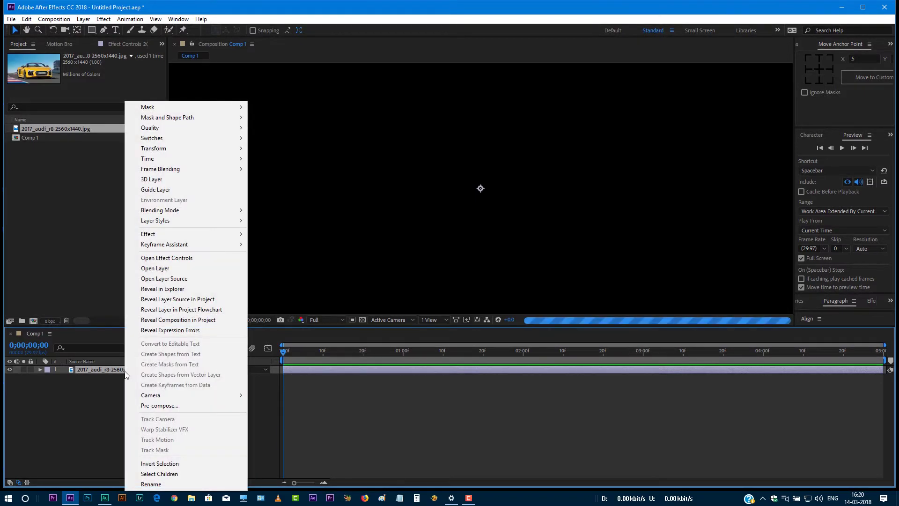
pyautogui.moveTo(167, 148)
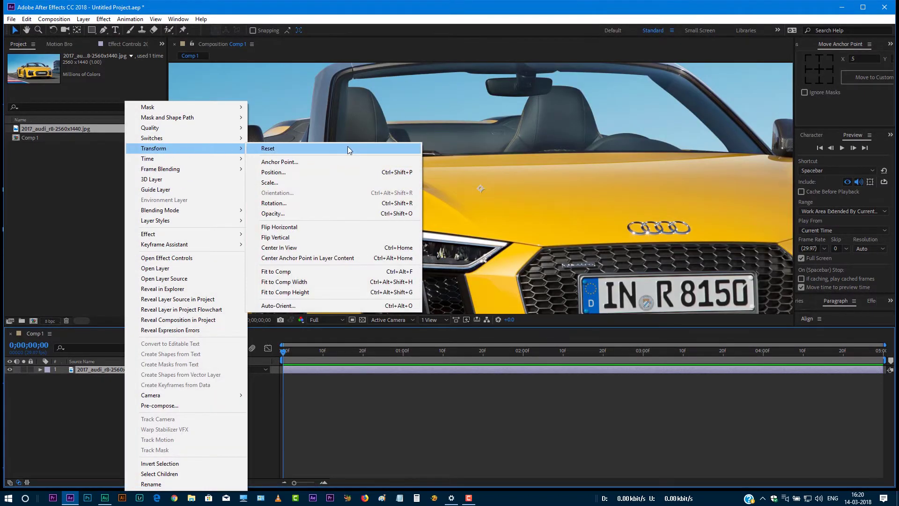
pyautogui.click(284, 273)
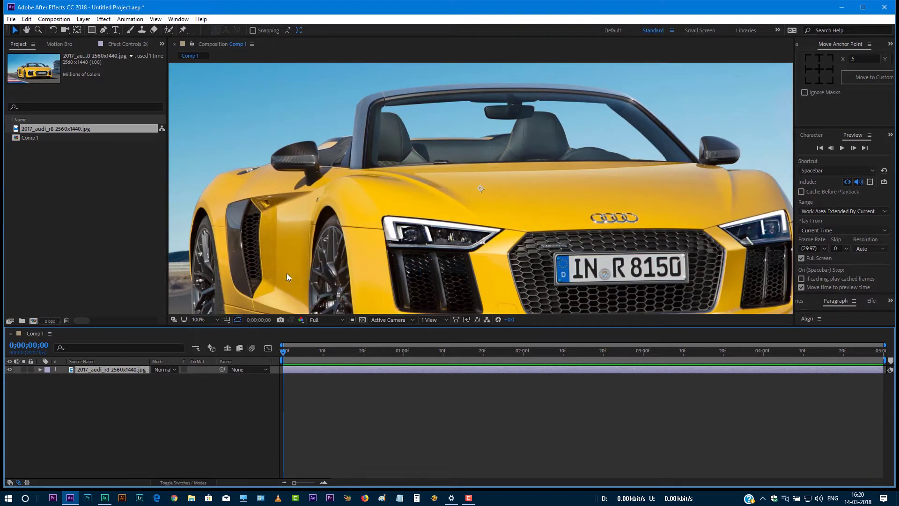
# - Lower the photo layer's opacity to 61% and lock the layer
pyautogui.click(31, 369)
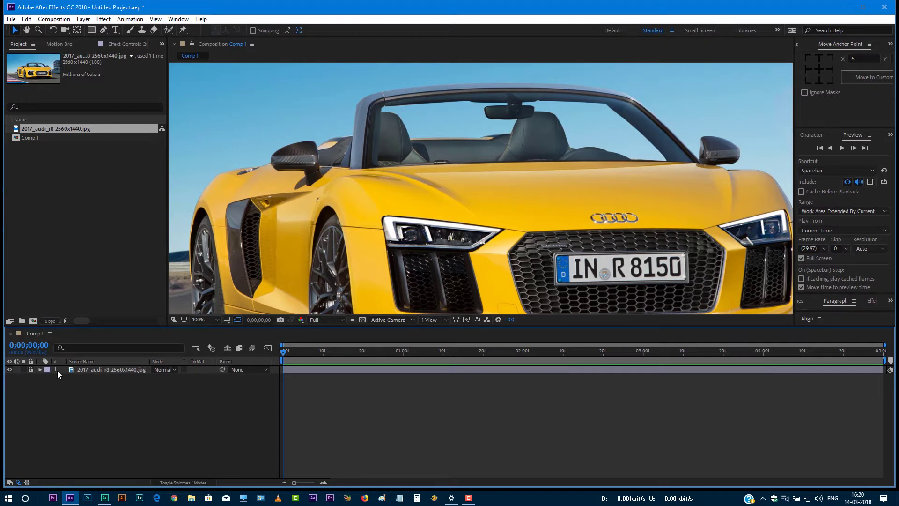
pyautogui.click(30, 370)
pyautogui.click(145, 369)
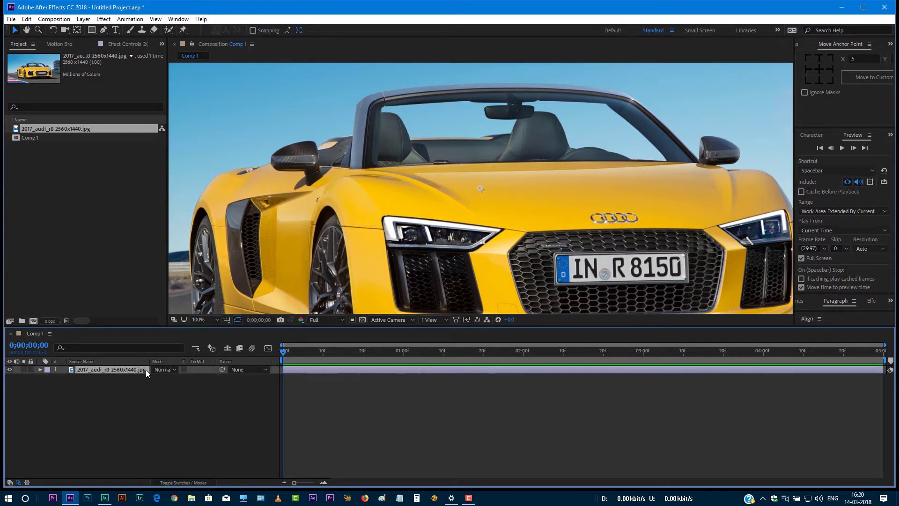
pyautogui.press('t')
pyautogui.moveTo(152, 377); pyautogui.dragTo(142, 383)
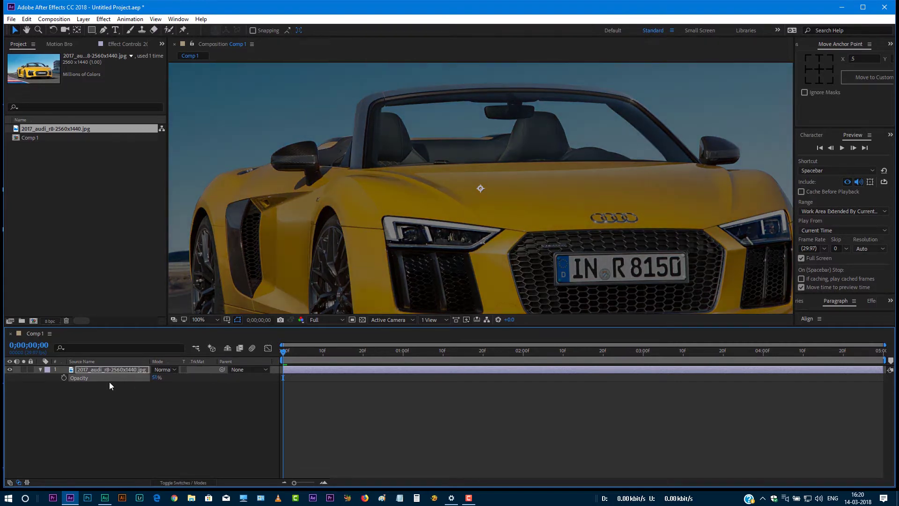
pyautogui.click(40, 370)
pyautogui.click(30, 370)
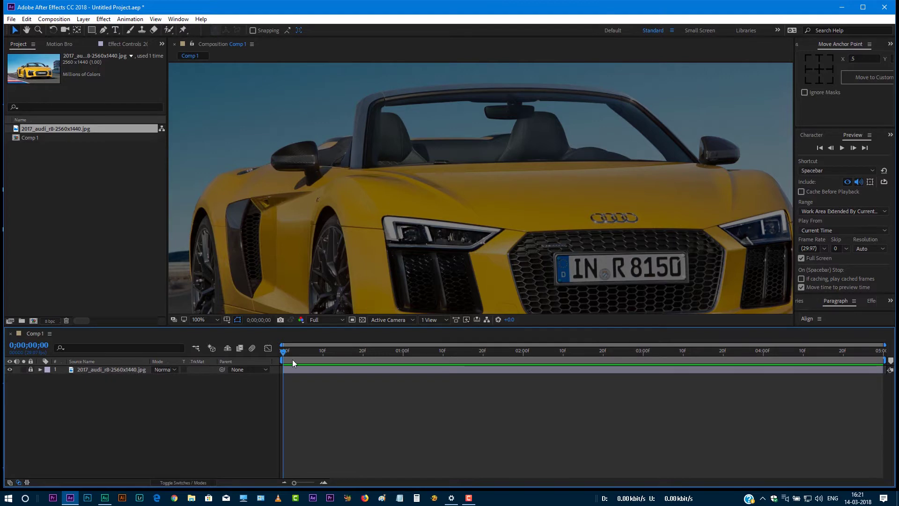
# - Add a new shape layer containing an ellipse path with a stroke
pyautogui.rightClick(99, 417)
pyautogui.moveTo(181, 316)
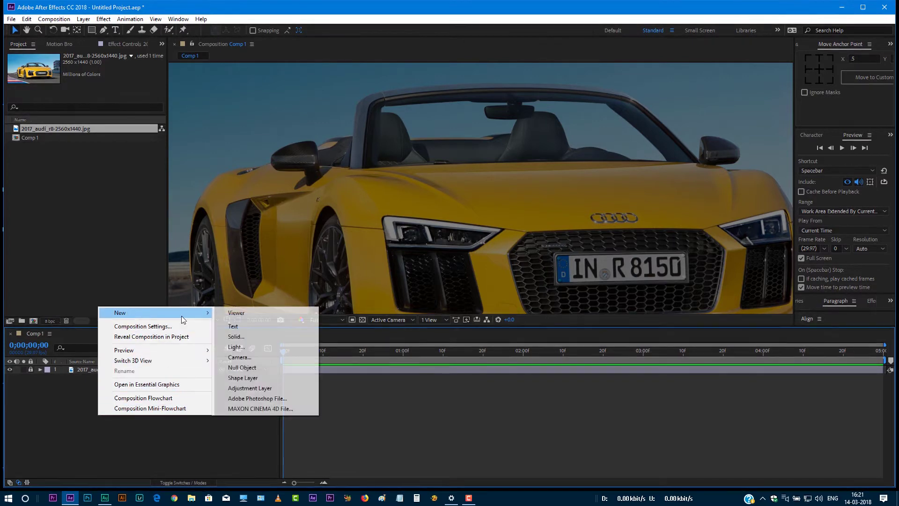
pyautogui.click(243, 378)
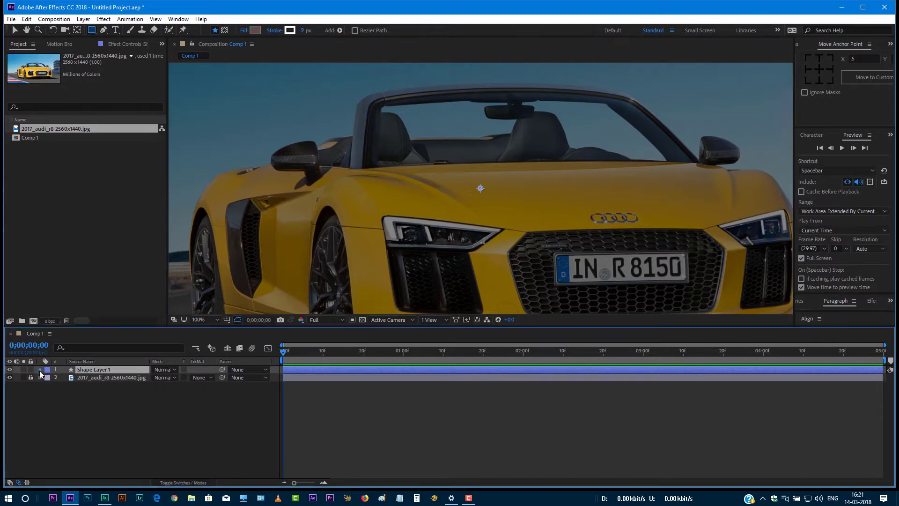
pyautogui.click(41, 370)
pyautogui.click(211, 377)
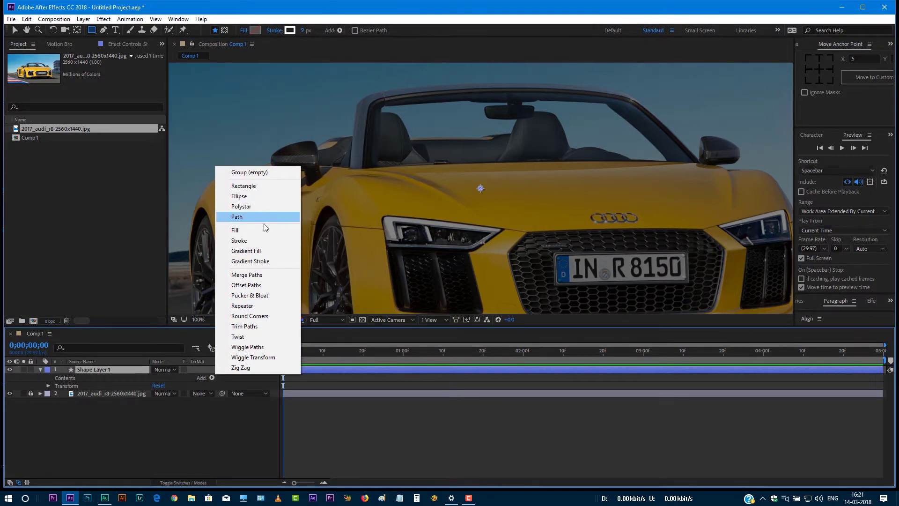
pyautogui.click(253, 197)
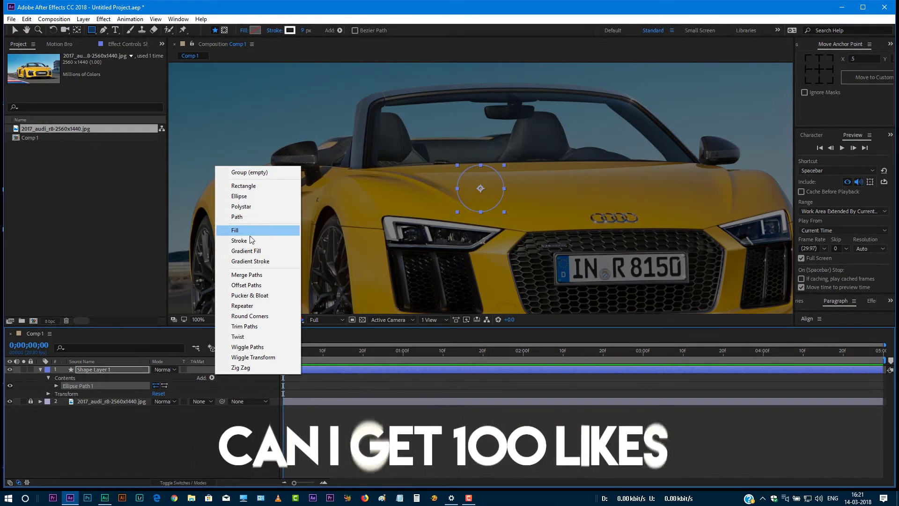
pyautogui.click(248, 241)
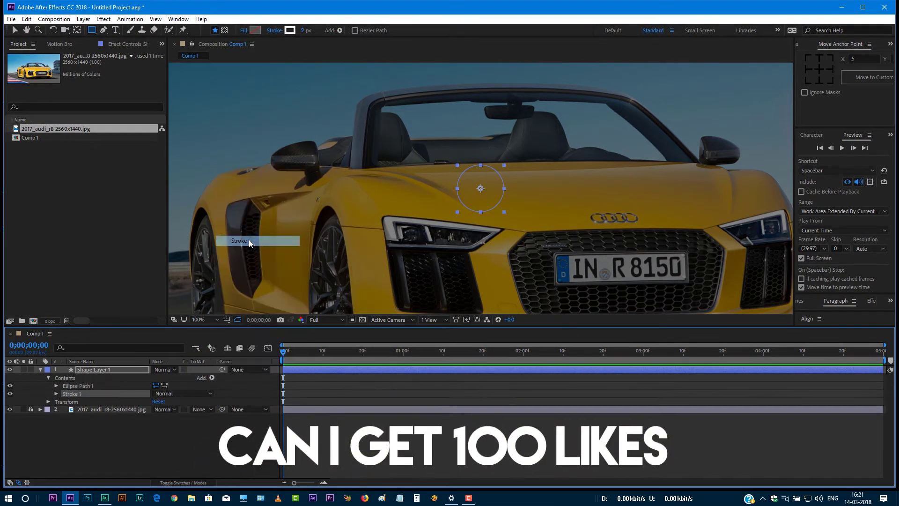
# - Set a 100×100 Size keyframe on the ellipse at frame 20
pyautogui.click(57, 386)
pyautogui.click(133, 395)
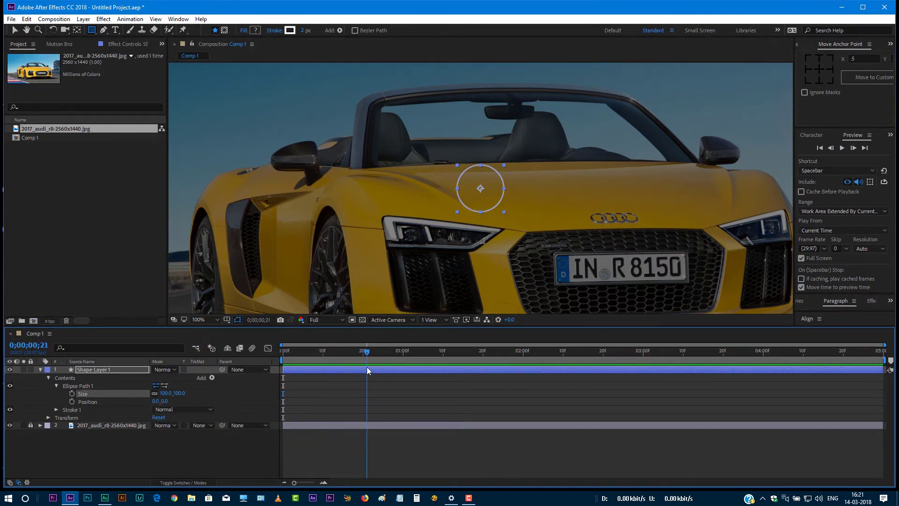
pyautogui.moveTo(285, 355); pyautogui.dragTo(364, 366)
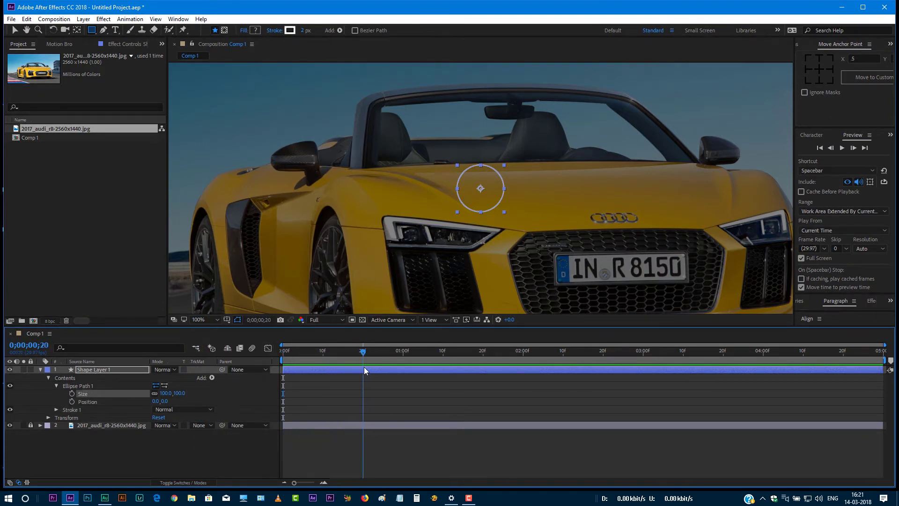
pyautogui.click(72, 394)
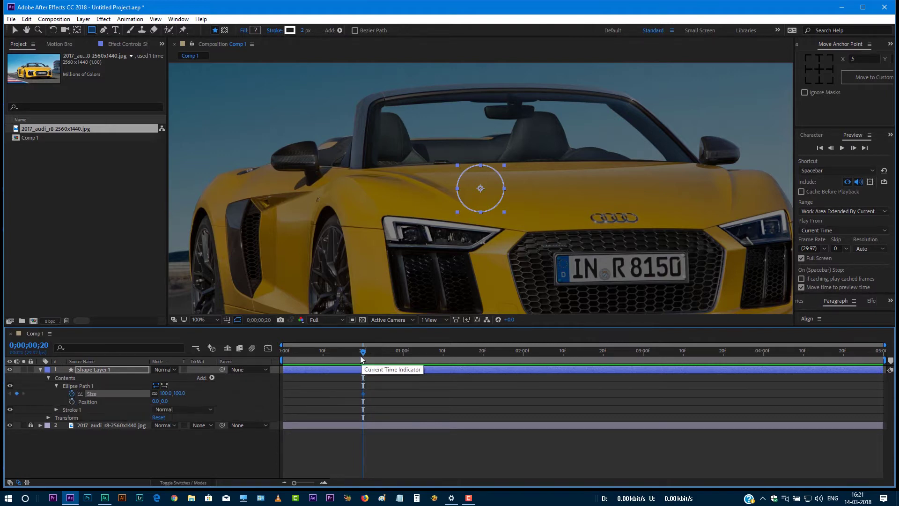
pyautogui.moveTo(362, 355); pyautogui.dragTo(274, 356)
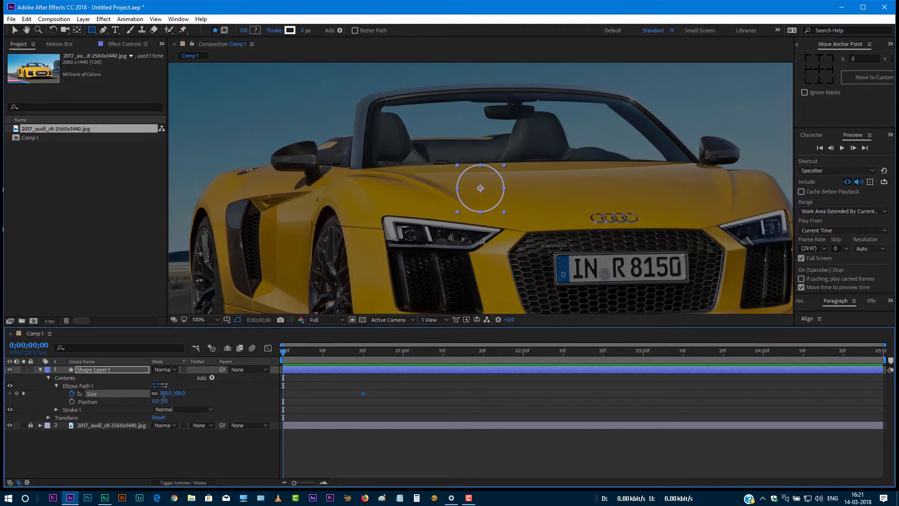
# - Set the ellipse Size to 0 at the first frame
pyautogui.press('Return')
pyautogui.click(166, 394)
pyautogui.write('0')
pyautogui.press('Return')
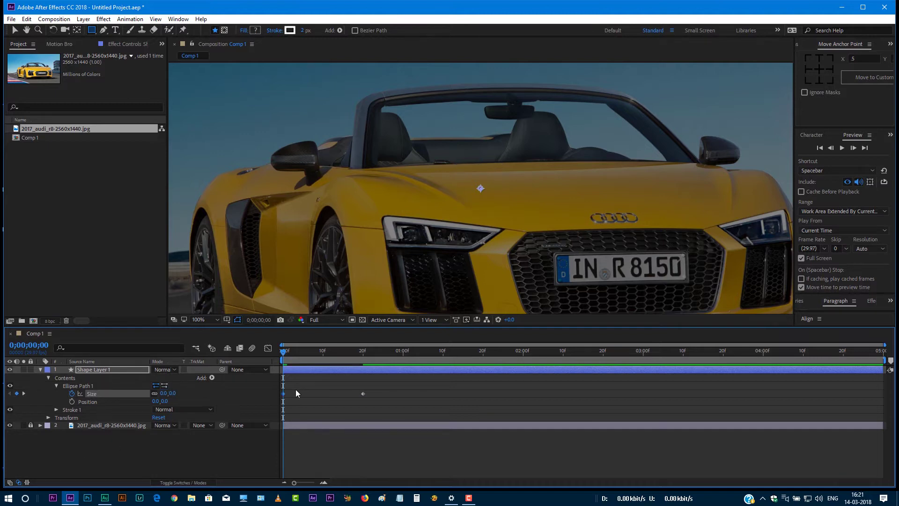
# - Keyframe Stroke Width from 15 at the start to 0 at frame 20, then select all ring keyframes
pyautogui.click(57, 410)
pyautogui.click(156, 441)
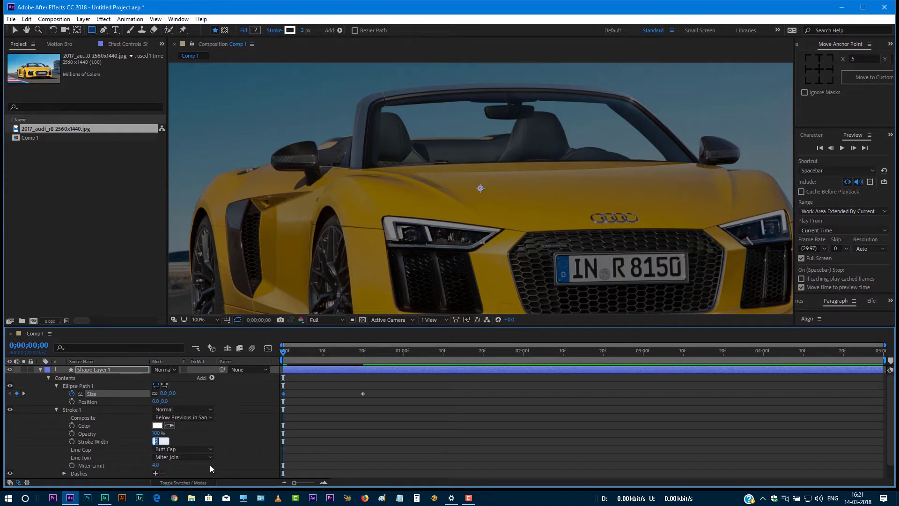
pyautogui.write('15')
pyautogui.click(72, 441)
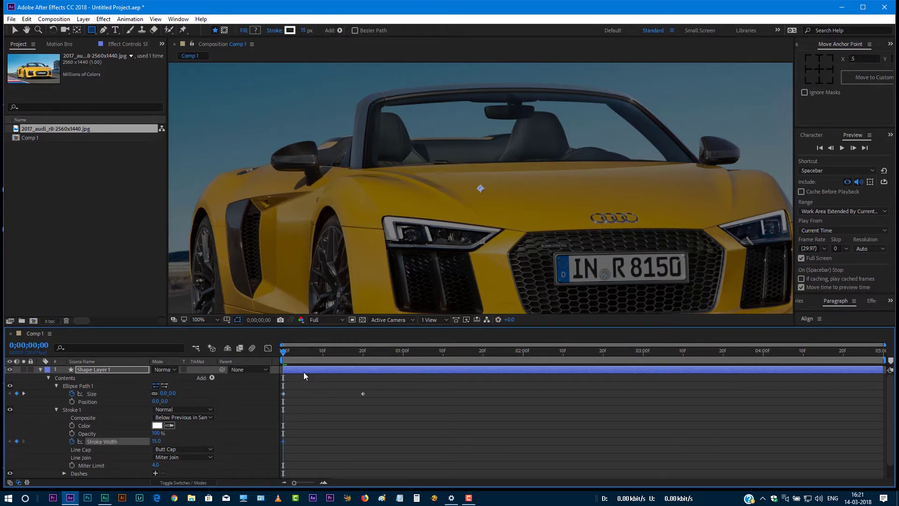
pyautogui.click(299, 358)
pyautogui.moveTo(364, 369); pyautogui.dragTo(363, 369)
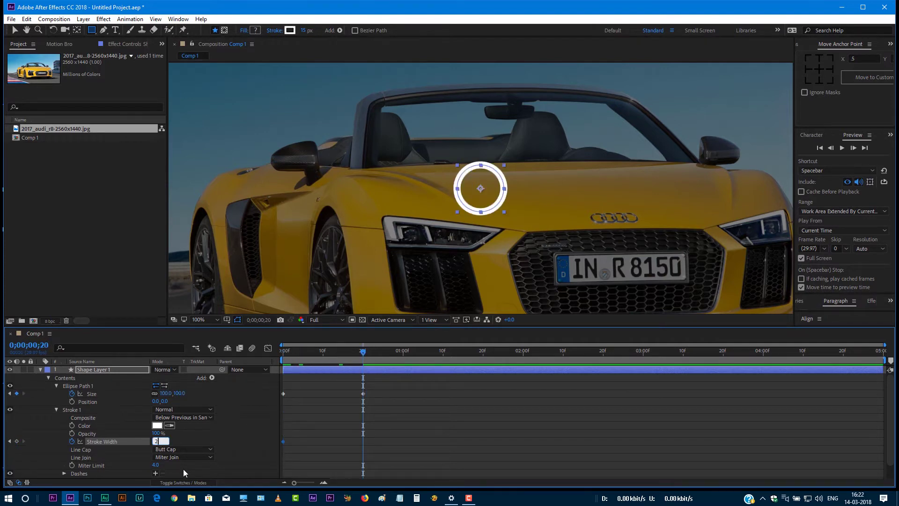
pyautogui.write('0')
pyautogui.press('Return')
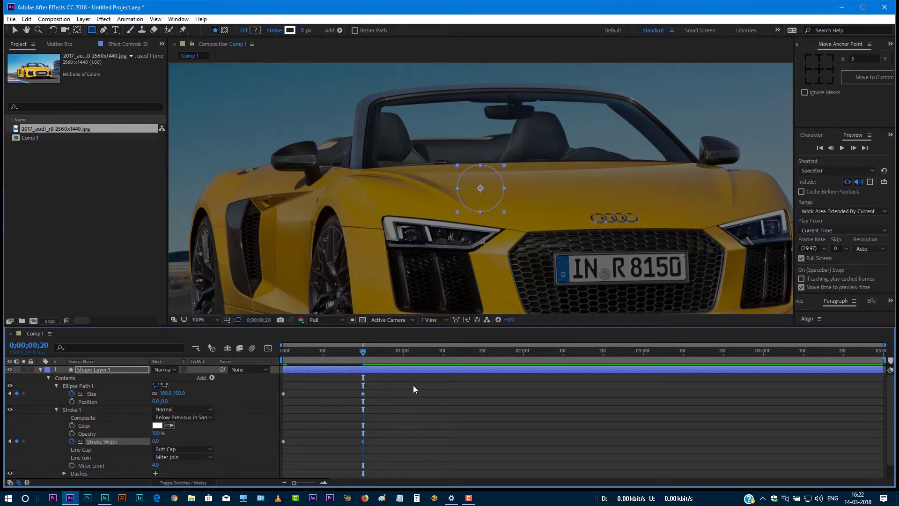
pyautogui.moveTo(401, 388); pyautogui.dragTo(248, 477)
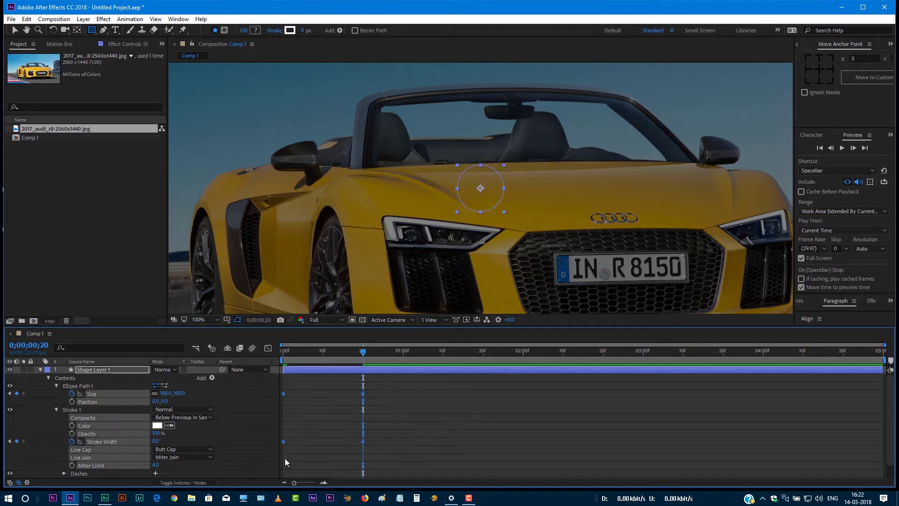
# - Apply Easy Ease to the ring keyframes and sharpen their speed curve in the Graph Editor
pyautogui.rightClick(285, 442)
pyautogui.moveTo(443, 439)
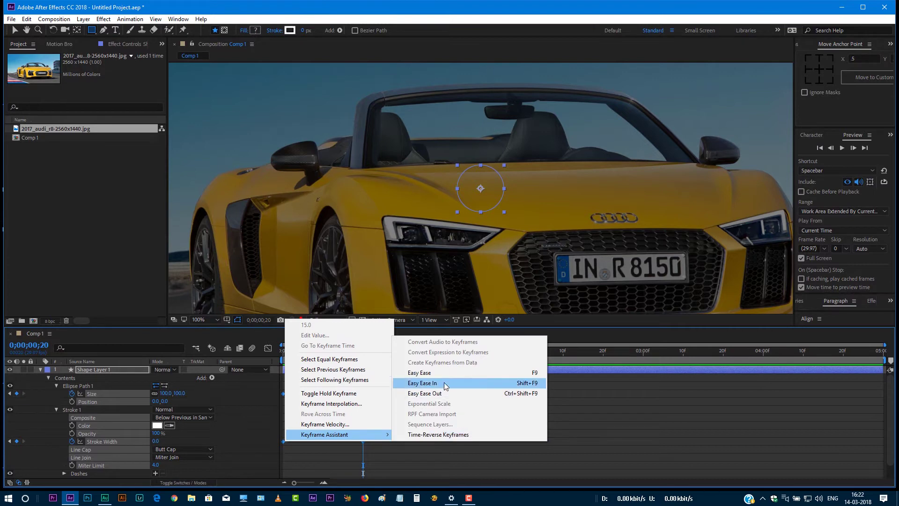
pyautogui.click(434, 372)
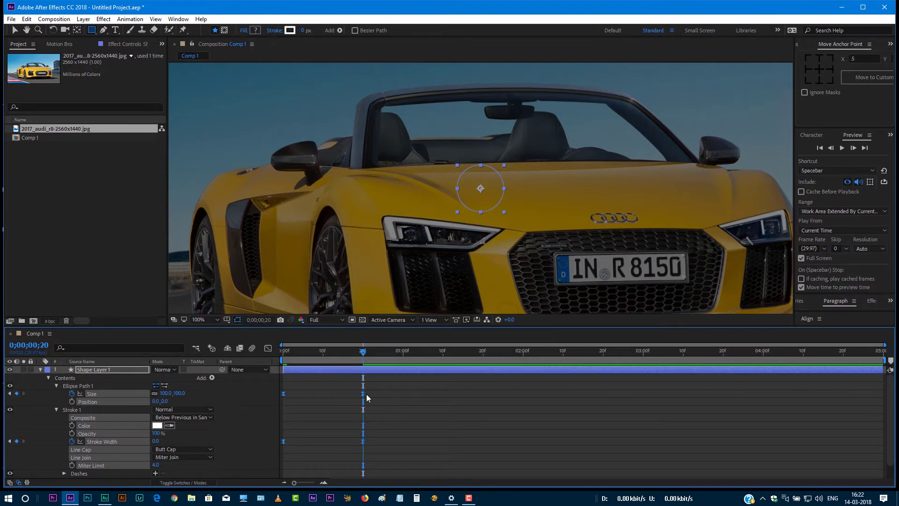
pyautogui.click(268, 348)
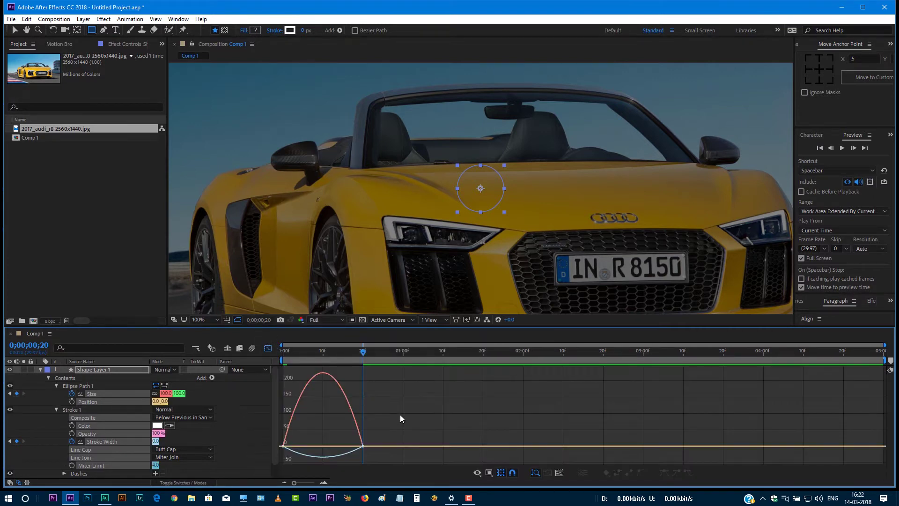
pyautogui.moveTo(400, 414)
pyautogui.mouseDown()
pyautogui.moveTo(349, 455)
pyautogui.moveTo(297, 448)
pyautogui.moveTo(305, 446)
pyautogui.mouseUp()
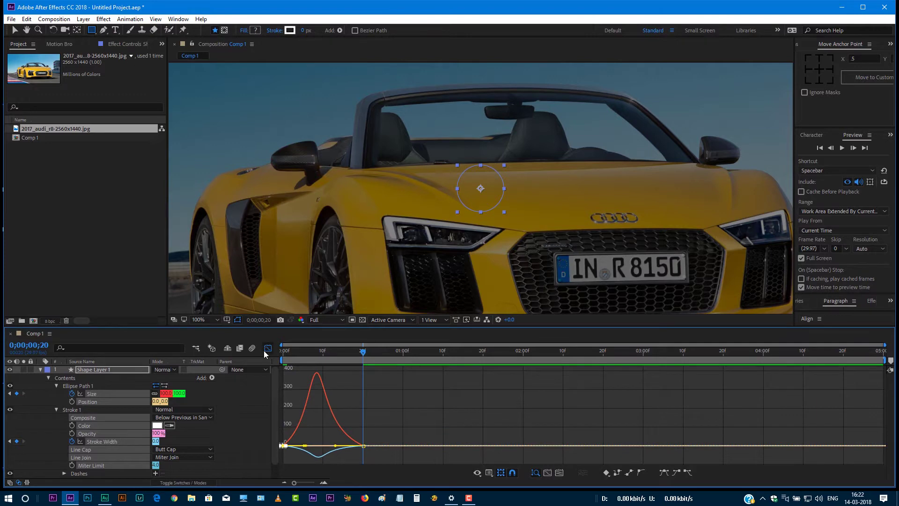
pyautogui.click(267, 348)
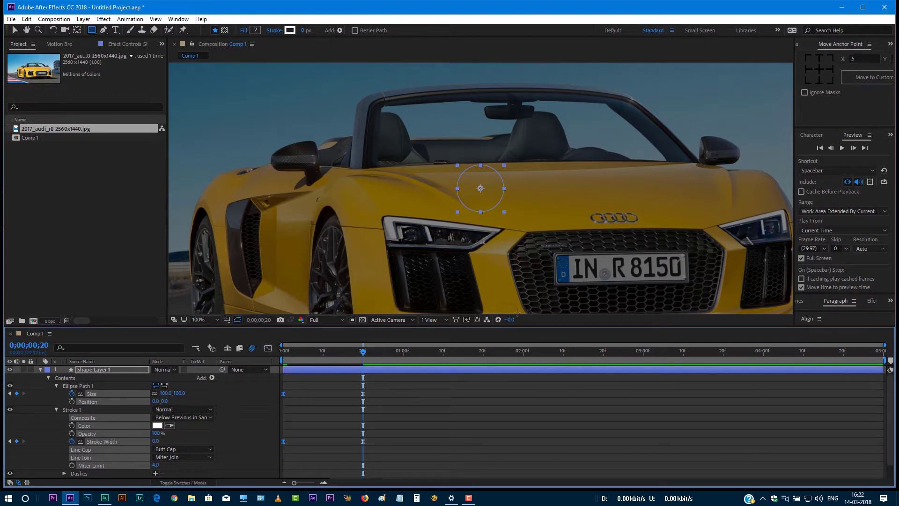
# - End the work area at 2 seconds, preview the ring, and duplicate Shape Layer 1
pyautogui.press('space')
pyautogui.press('Escape')
pyautogui.press('v')
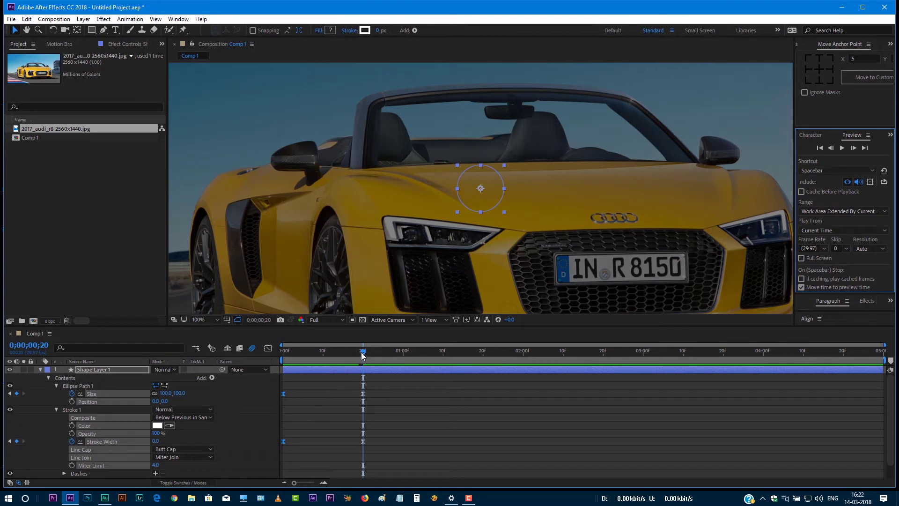
pyautogui.moveTo(362, 355); pyautogui.dragTo(524, 366)
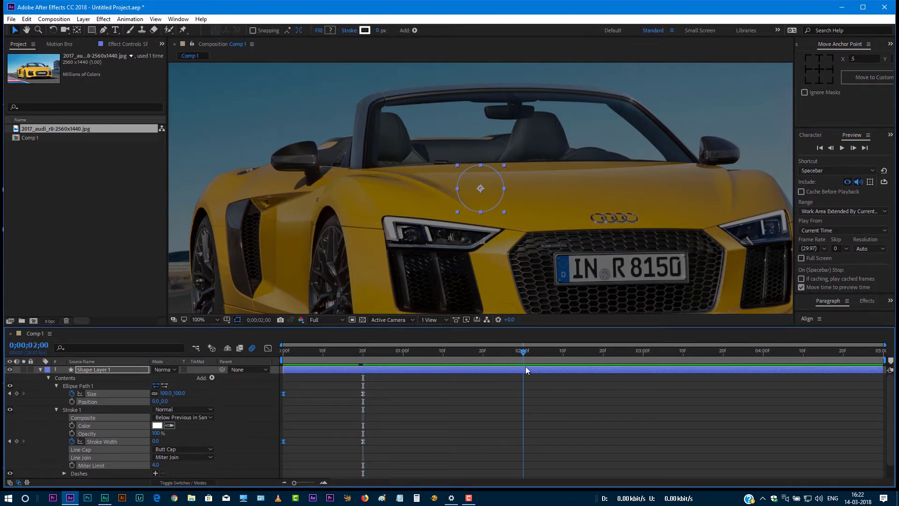
pyautogui.press('n')
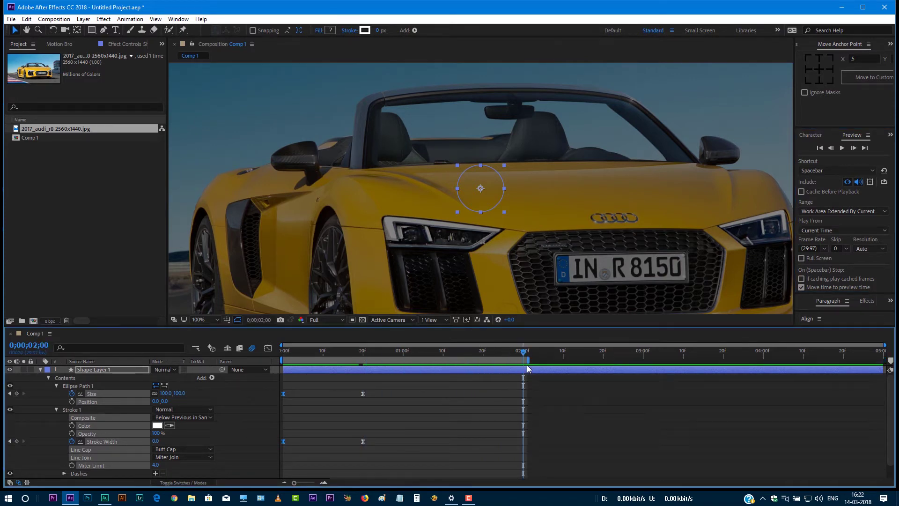
pyautogui.click(842, 148)
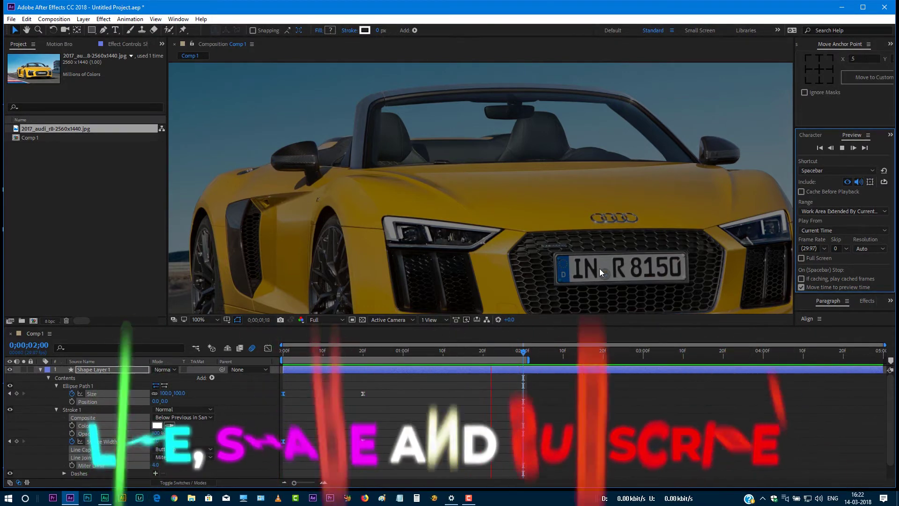
pyautogui.click(40, 370)
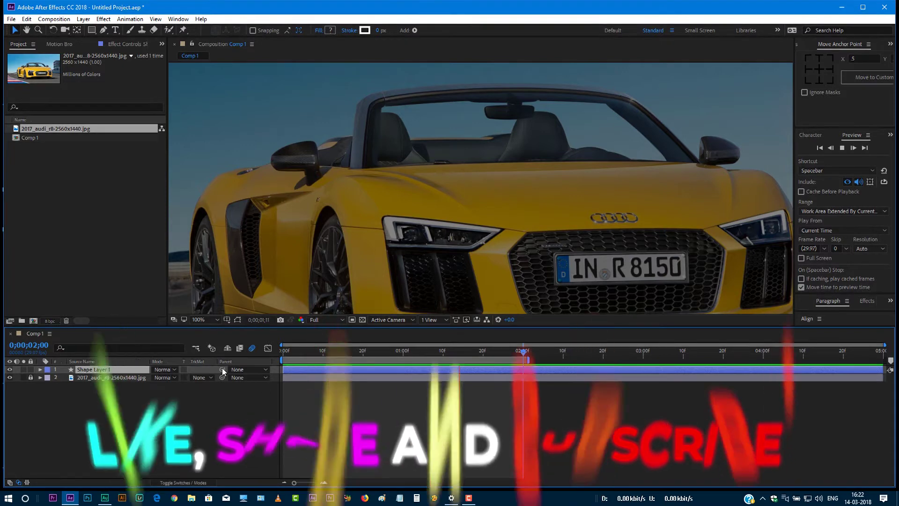
pyautogui.press('space')
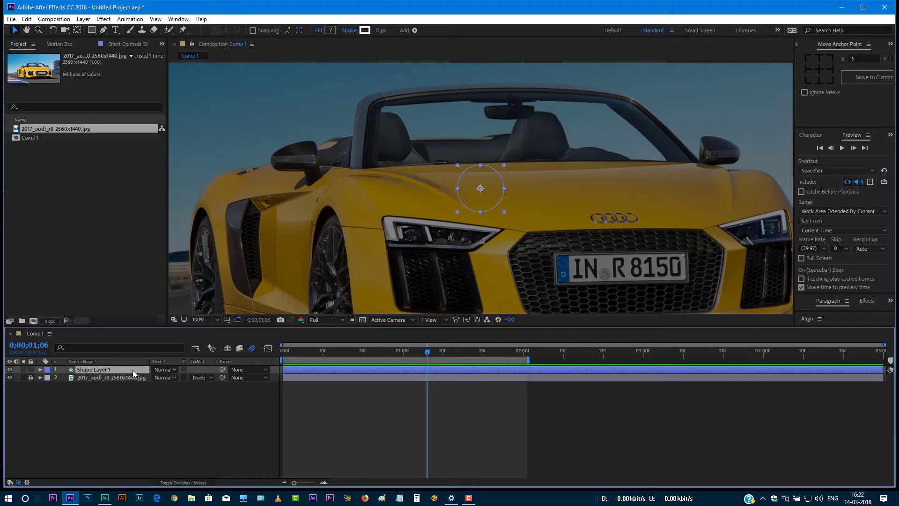
pyautogui.hotkey('ctrl', 'd')
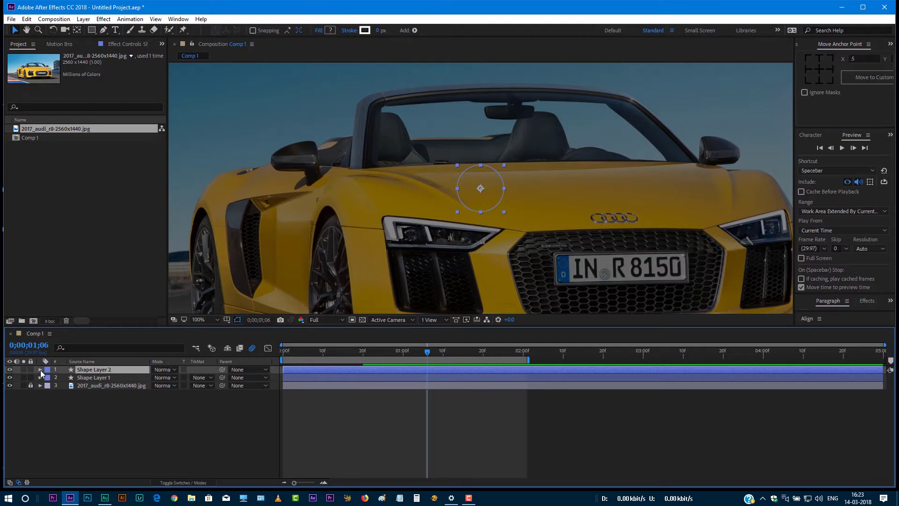
# - Keyframe Shape Layer 1's Position from comp centre at frame 0 to 1068, 442 at frame 20
pyautogui.click(53, 379)
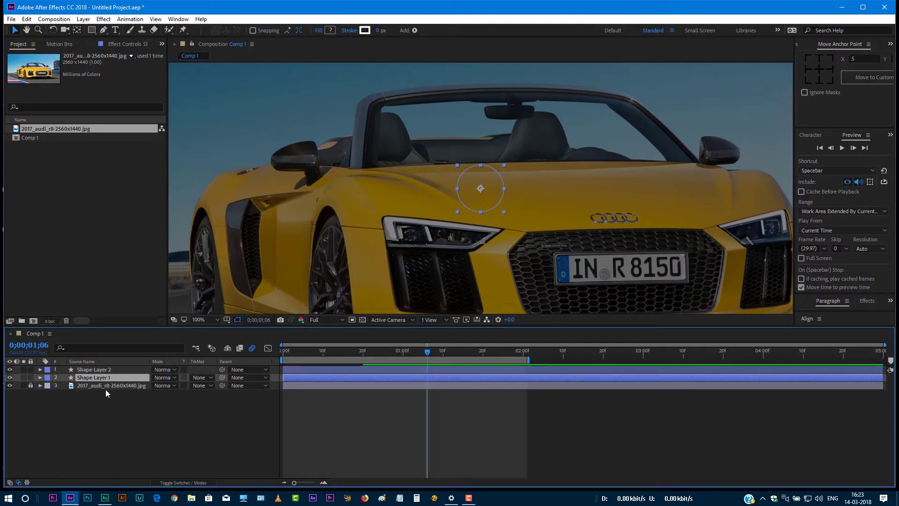
pyautogui.press('p')
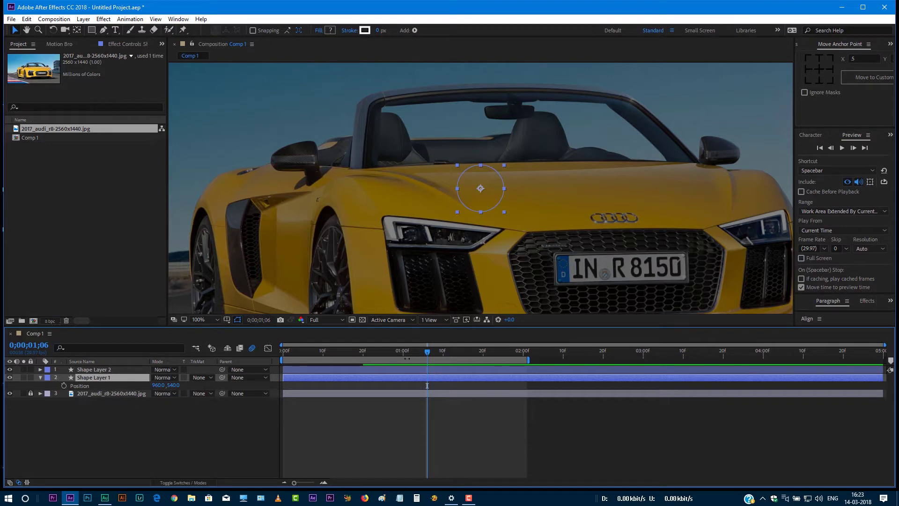
pyautogui.moveTo(429, 351); pyautogui.dragTo(277, 356)
pyautogui.click(66, 386)
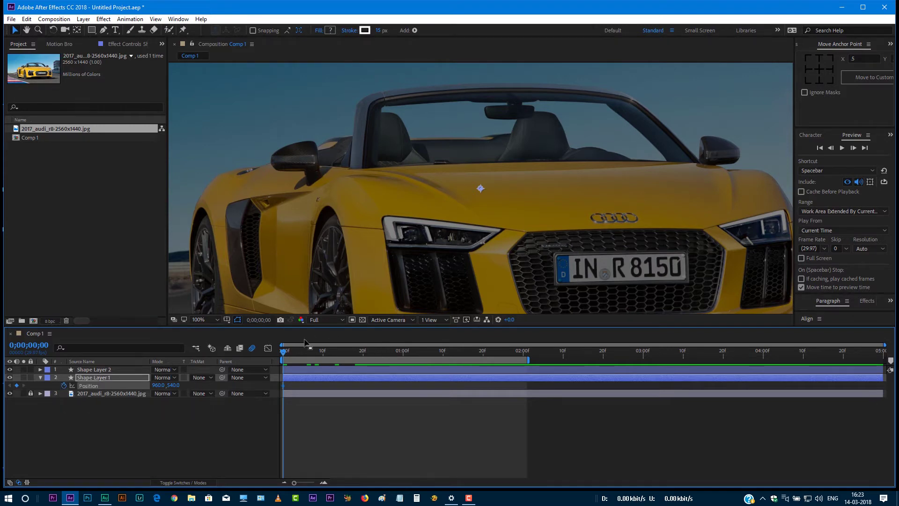
pyautogui.moveTo(291, 351); pyautogui.dragTo(364, 358)
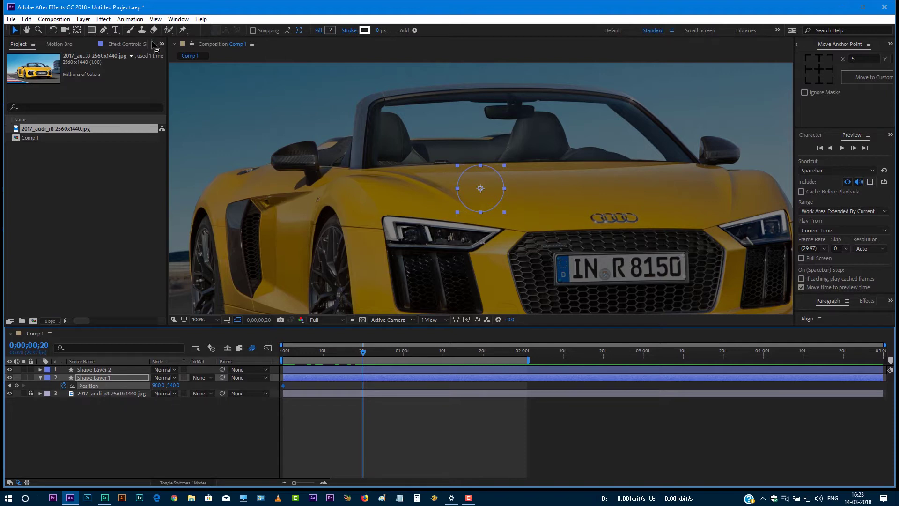
pyautogui.moveTo(487, 179)
pyautogui.mouseDown()
pyautogui.moveTo(528, 151)
pyautogui.moveTo(522, 167)
pyautogui.moveTo(484, 176)
pyautogui.mouseUp()
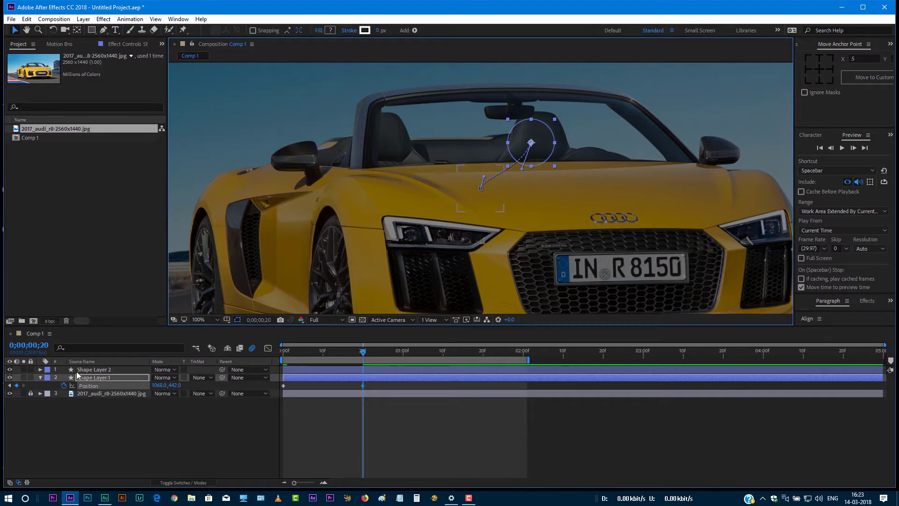
pyautogui.click(104, 371)
pyautogui.press('p')
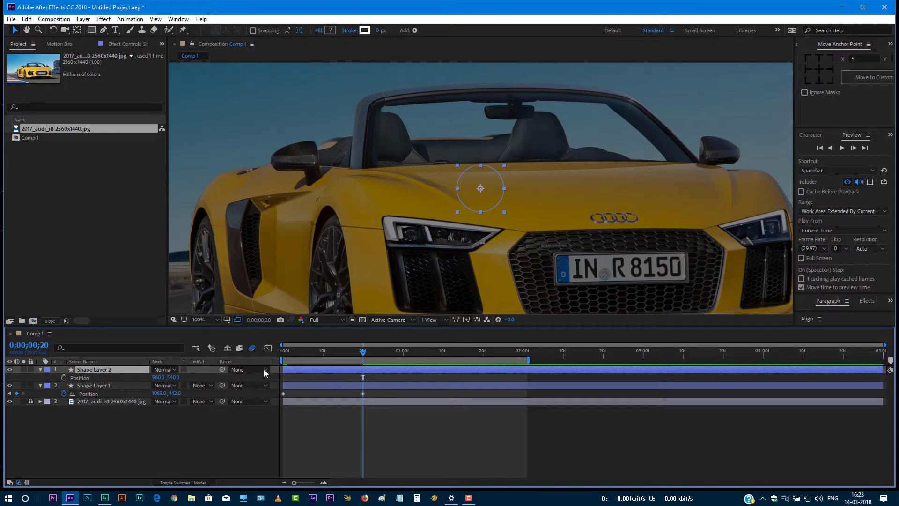
# - Keyframe Shape Layer 2's Position, moving its ring onto the left headlight (870, 658) by frame 20
pyautogui.press('Home')
pyautogui.click(63, 378)
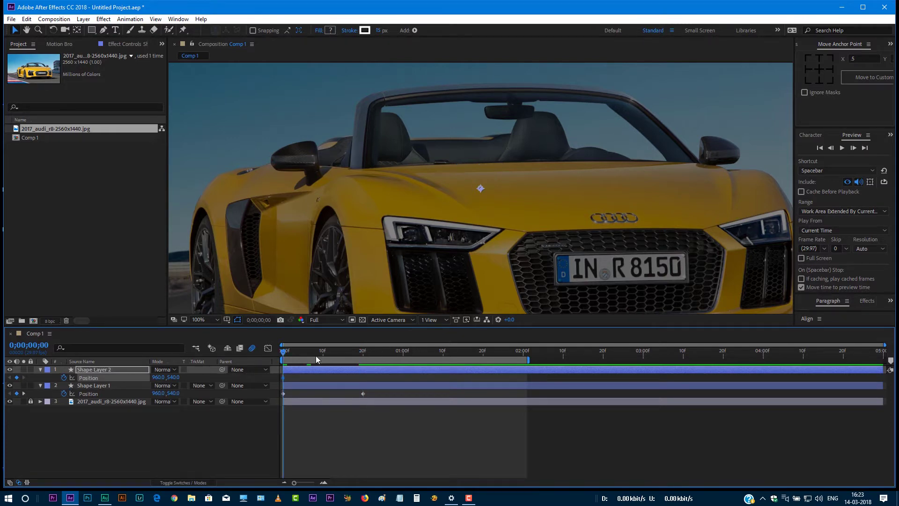
pyautogui.moveTo(316, 356); pyautogui.dragTo(363, 362)
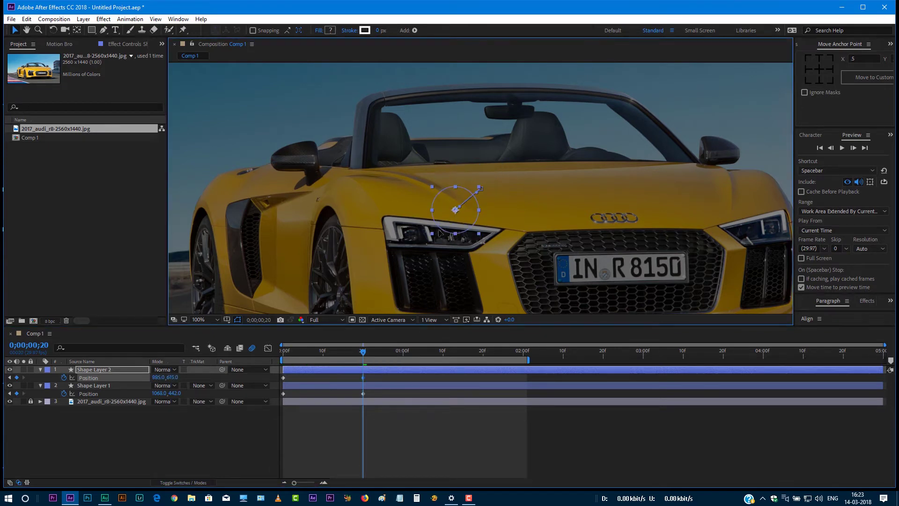
pyautogui.moveTo(484, 193)
pyautogui.mouseDown()
pyautogui.moveTo(417, 247)
pyautogui.moveTo(440, 238)
pyautogui.mouseUp()
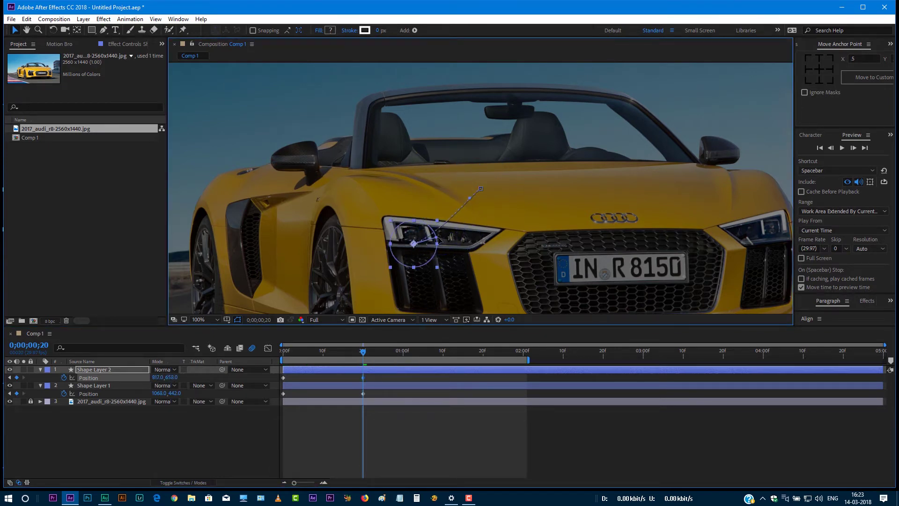
pyautogui.moveTo(471, 198); pyautogui.dragTo(459, 198)
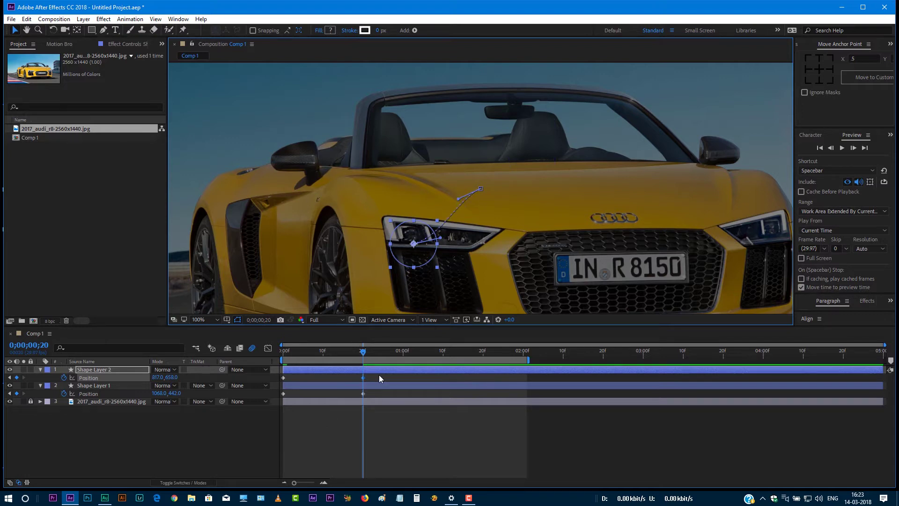
# - Apply Easy Ease to both shape layers' Position keyframes
pyautogui.moveTo(378, 373); pyautogui.dragTo(268, 418)
pyautogui.rightClick(285, 395)
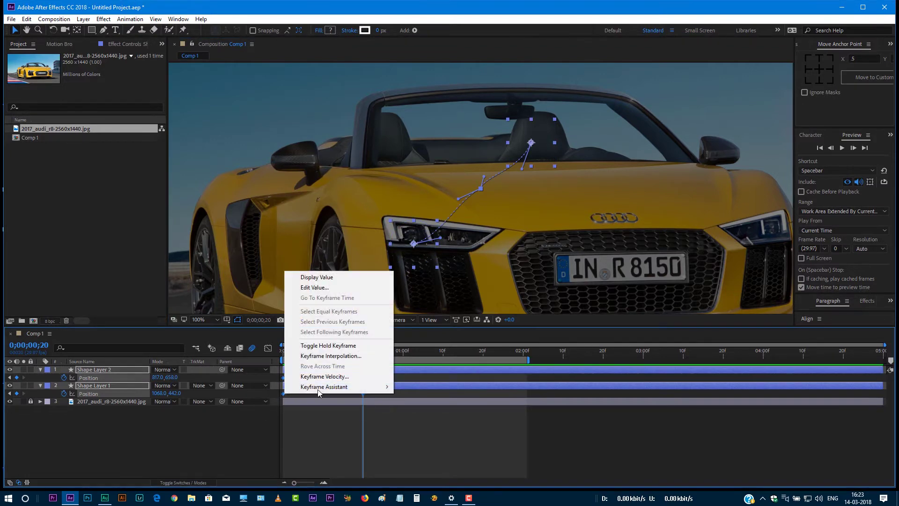
pyautogui.moveTo(323, 388)
pyautogui.click(416, 418)
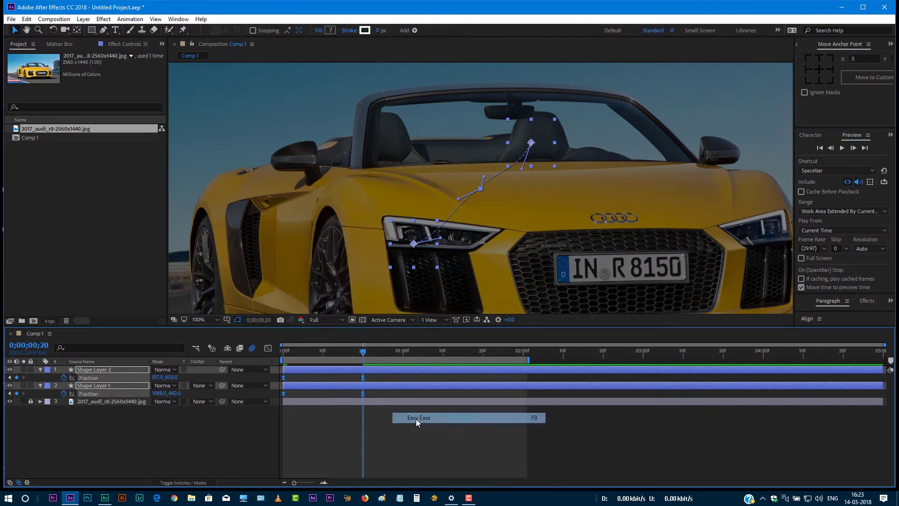
# - Sharpen the speed curve of both rings' Position keyframes in the Graph Editor
pyautogui.click(268, 348)
pyautogui.moveTo(369, 463)
pyautogui.mouseDown()
pyautogui.moveTo(284, 453)
pyautogui.moveTo(306, 454)
pyautogui.mouseUp()
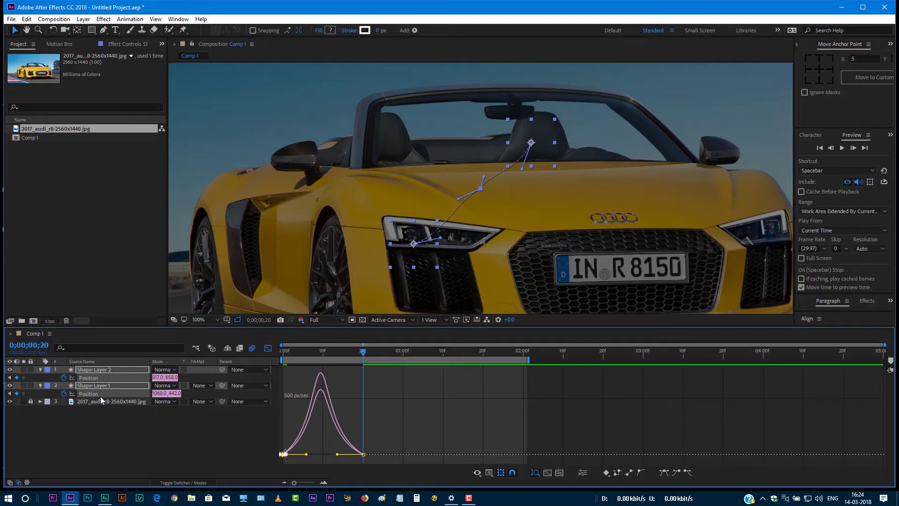
pyautogui.click(109, 442)
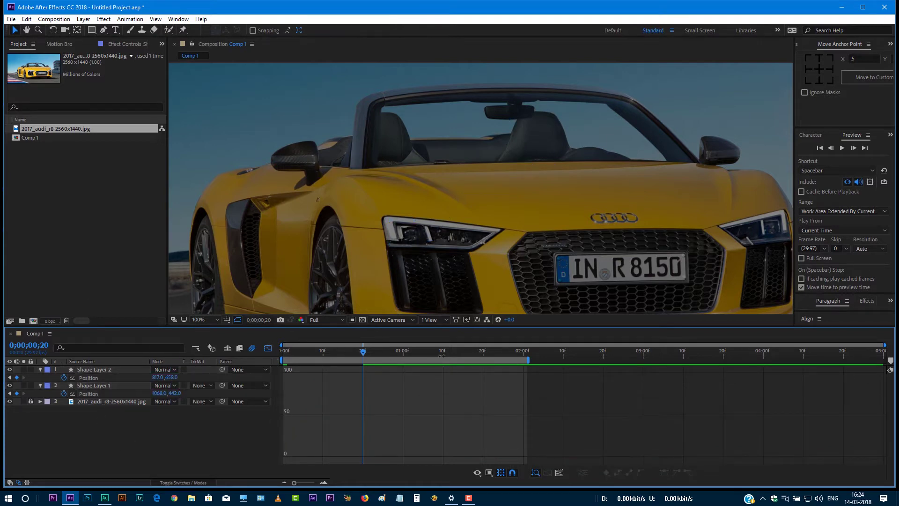
# - Preview the rings' movement, then collapse Shape Layer 2 and Shape Layer 1
pyautogui.click(841, 149)
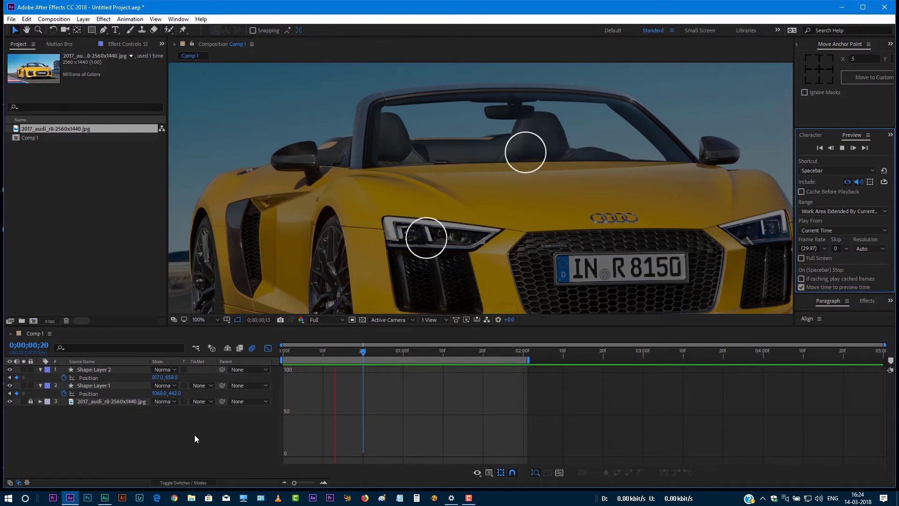
pyautogui.press('space')
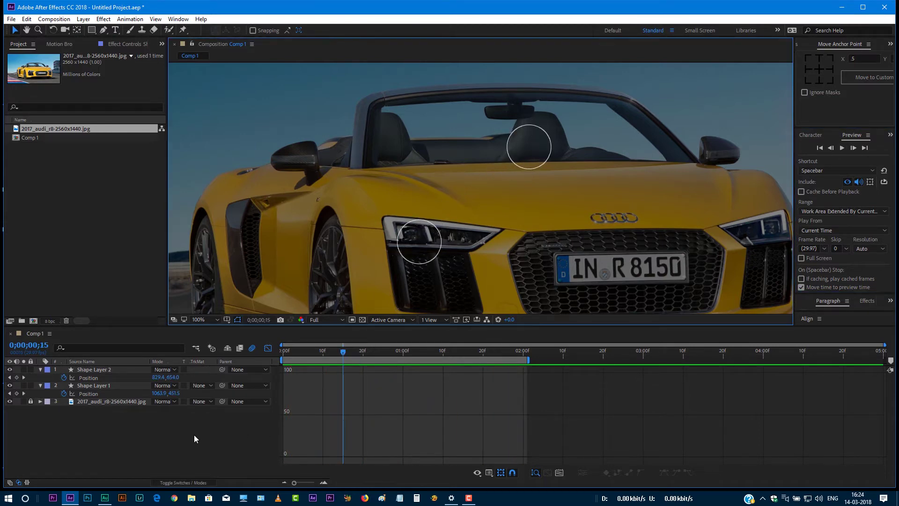
pyautogui.click(39, 370)
pyautogui.click(41, 378)
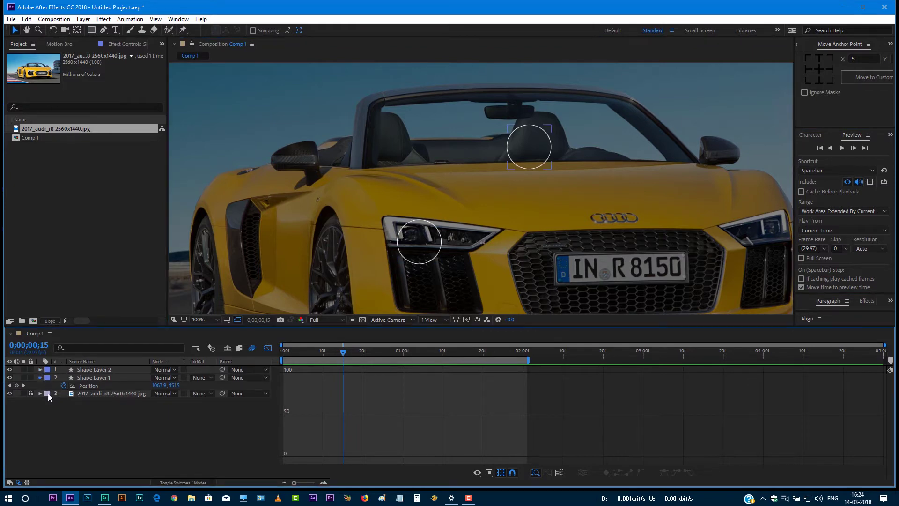
# - Add Shape Layer 3 with a stroked rectangle path and expand Rectangle Path 1's settings
pyautogui.rightClick(86, 440)
pyautogui.moveTo(140, 338)
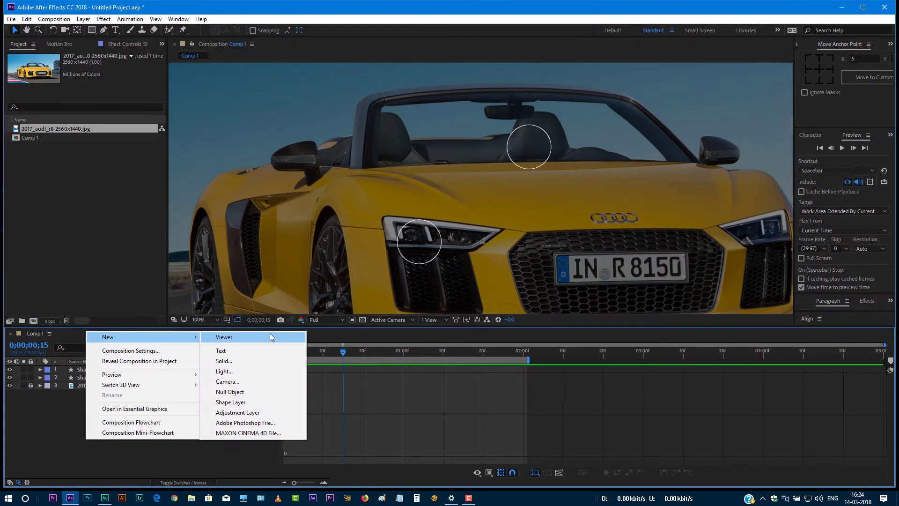
pyautogui.click(246, 402)
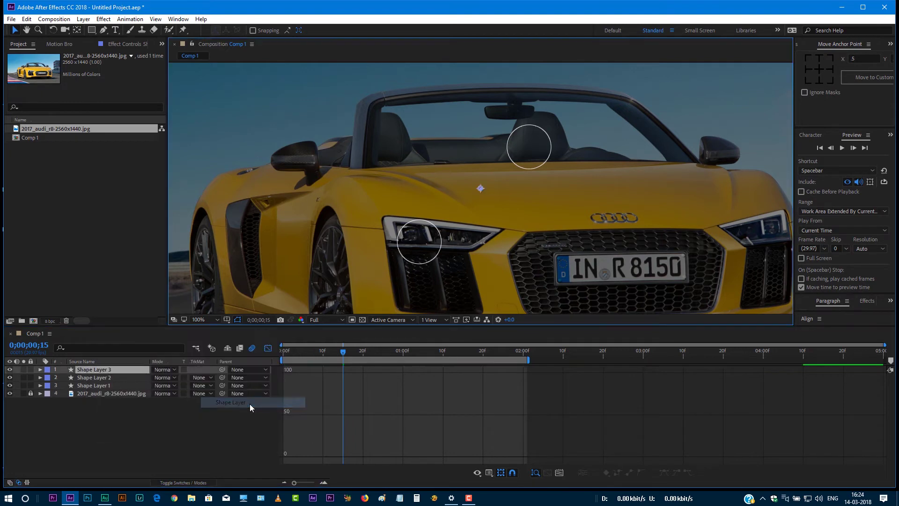
pyautogui.click(41, 370)
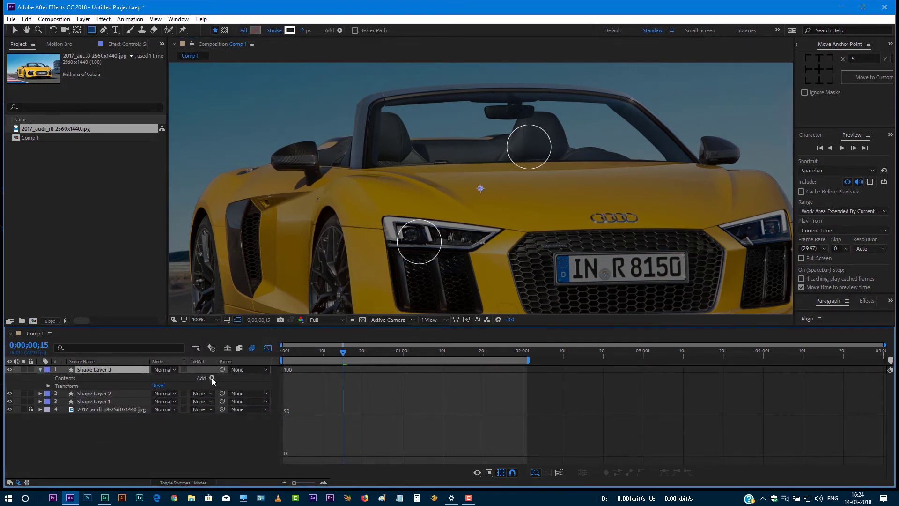
pyautogui.click(212, 377)
pyautogui.click(256, 186)
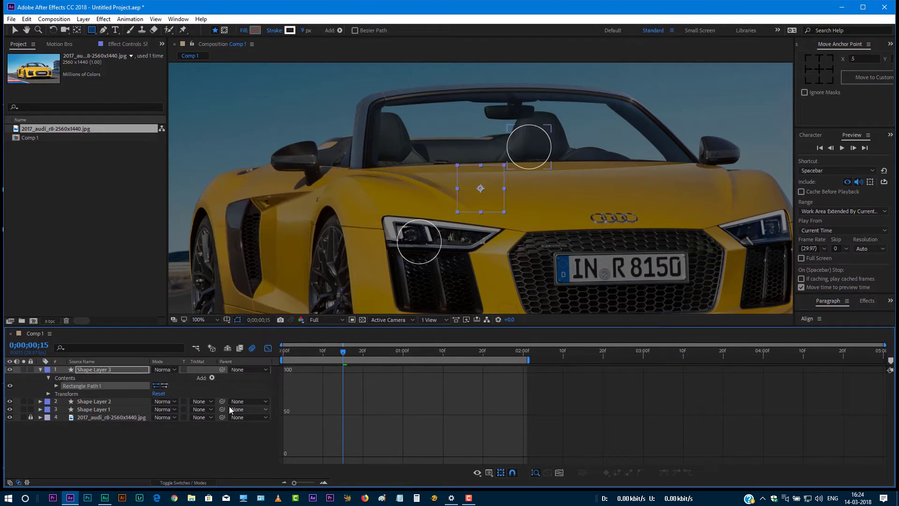
pyautogui.click(212, 378)
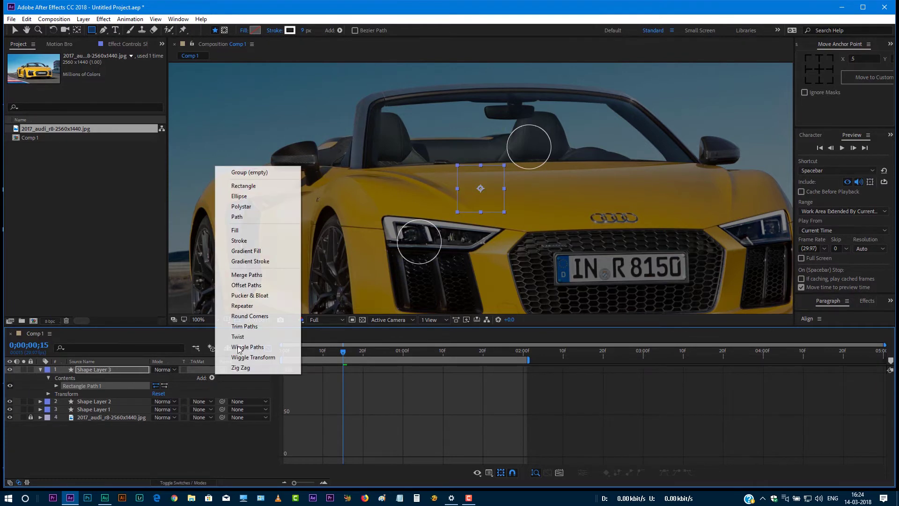
pyautogui.click(262, 240)
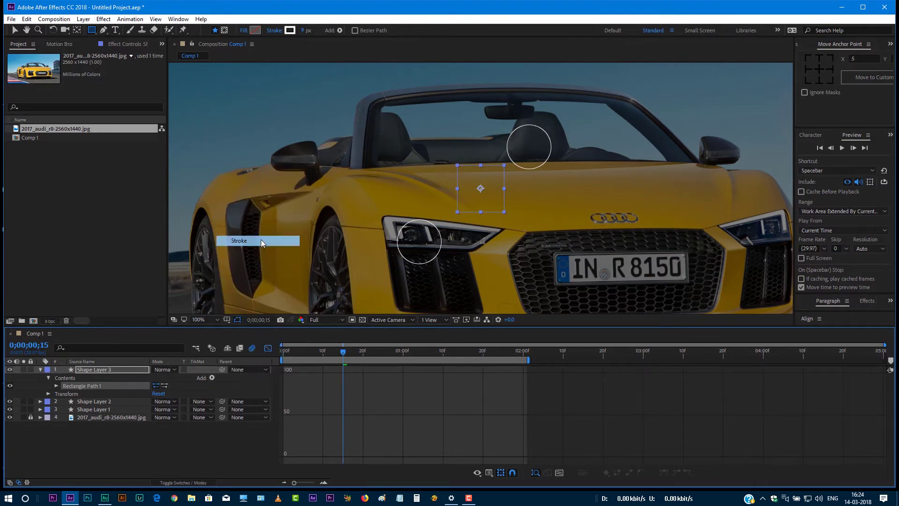
pyautogui.click(56, 386)
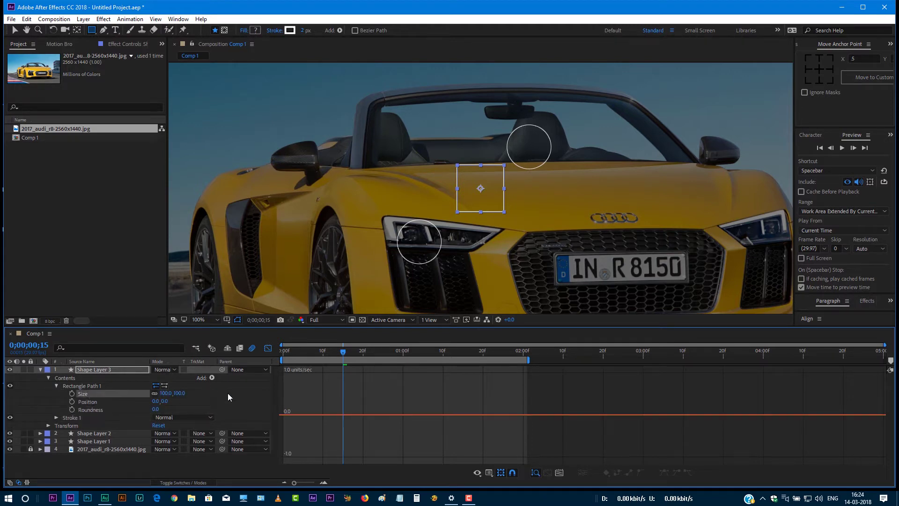
# - Keyframe the rectangle's Size at 100, then set it to 0 at the first frame
pyautogui.click(273, 349)
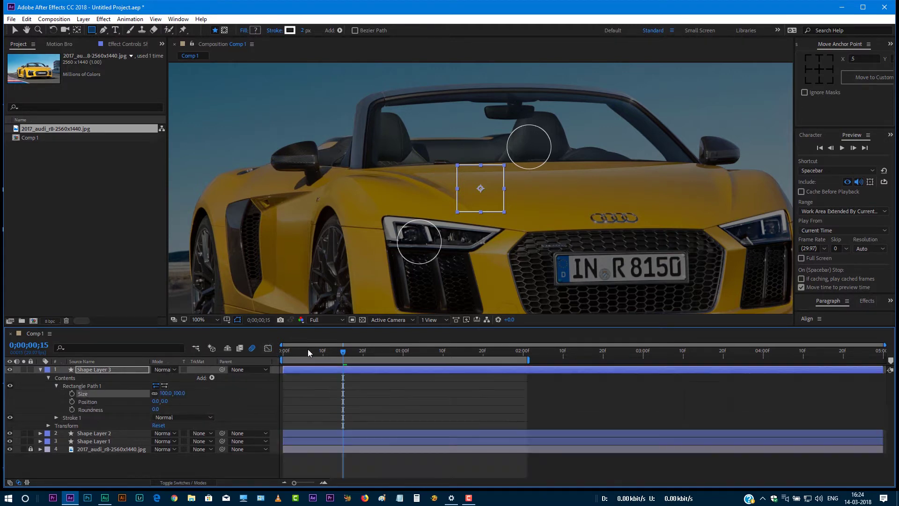
pyautogui.moveTo(344, 353)
pyautogui.mouseDown()
pyautogui.moveTo(331, 356)
pyautogui.moveTo(361, 354)
pyautogui.mouseUp()
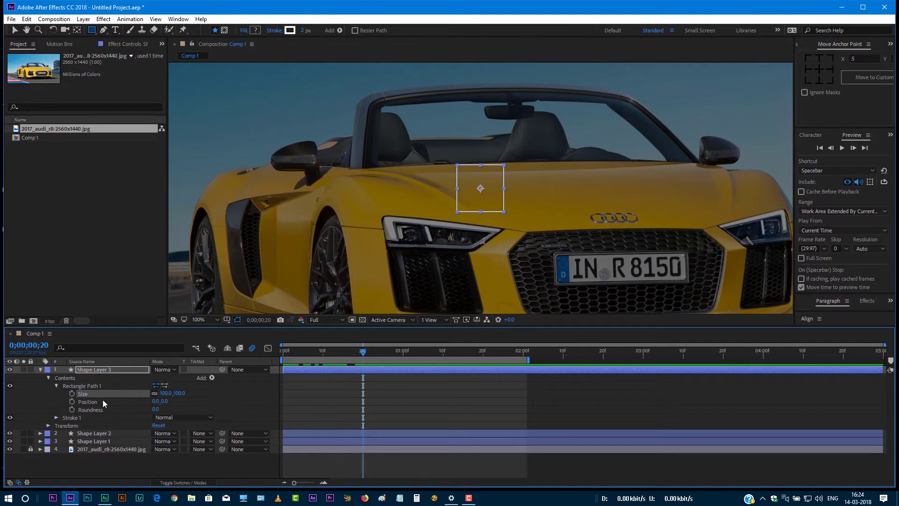
pyautogui.click(72, 393)
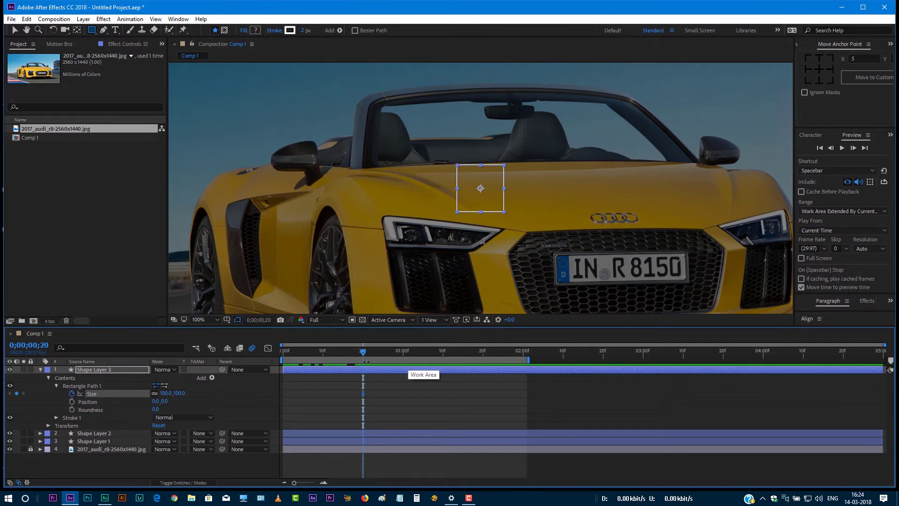
pyautogui.moveTo(362, 352); pyautogui.dragTo(273, 356)
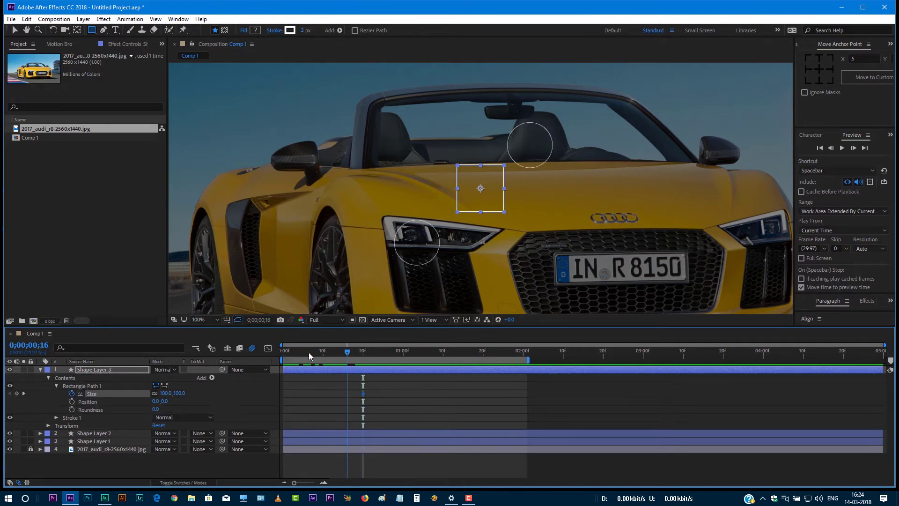
pyautogui.click(165, 393)
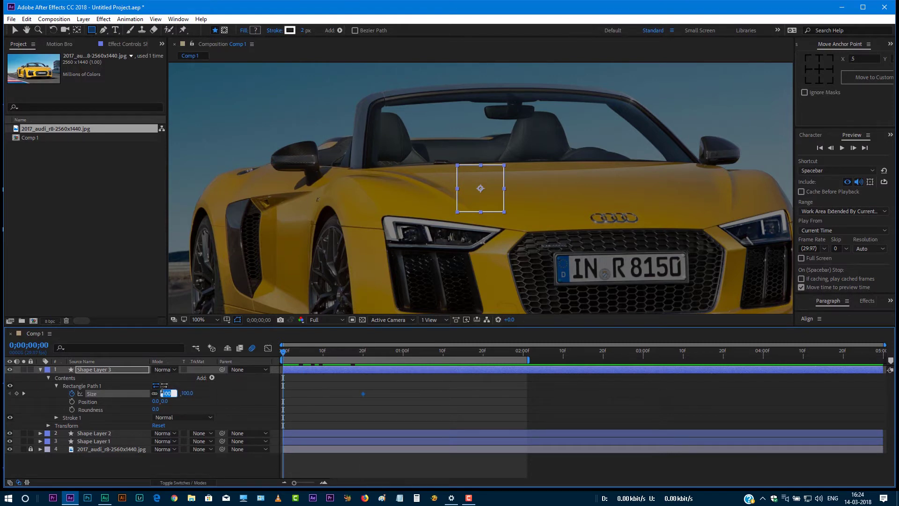
pyautogui.write('0')
pyautogui.press('Return')
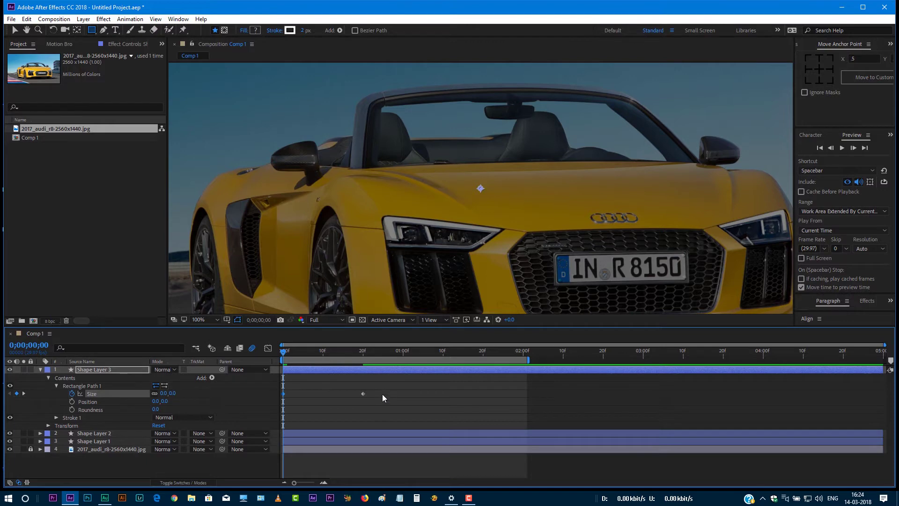
# - Keyframe the rectangle's Stroke Width from 20 at frame 0 to 0 at frame 20
pyautogui.click(55, 417)
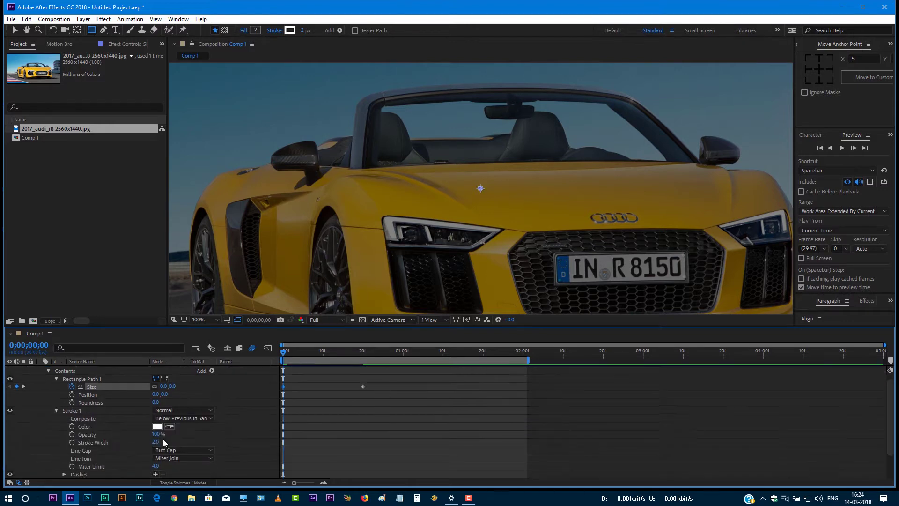
pyautogui.click(161, 440)
pyautogui.write('20')
pyautogui.press('Return')
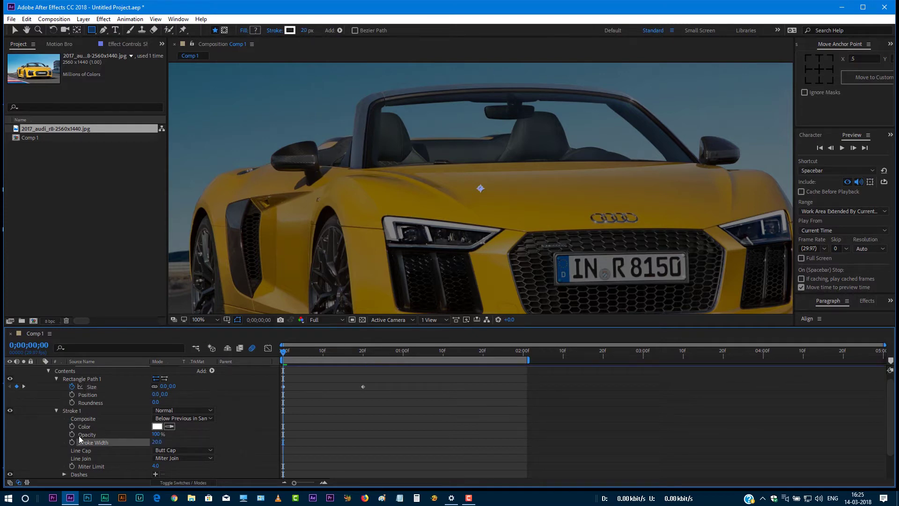
pyautogui.click(72, 442)
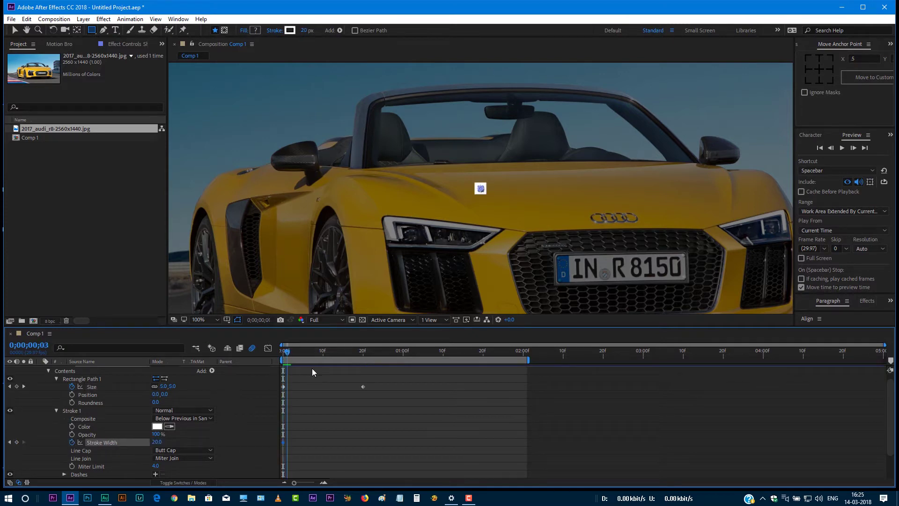
pyautogui.moveTo(287, 352); pyautogui.dragTo(364, 390)
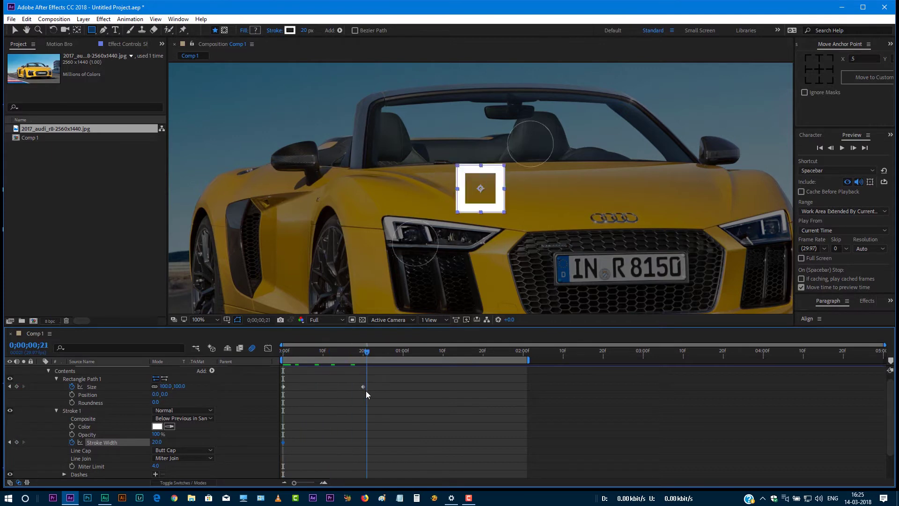
pyautogui.click(159, 443)
pyautogui.write('0')
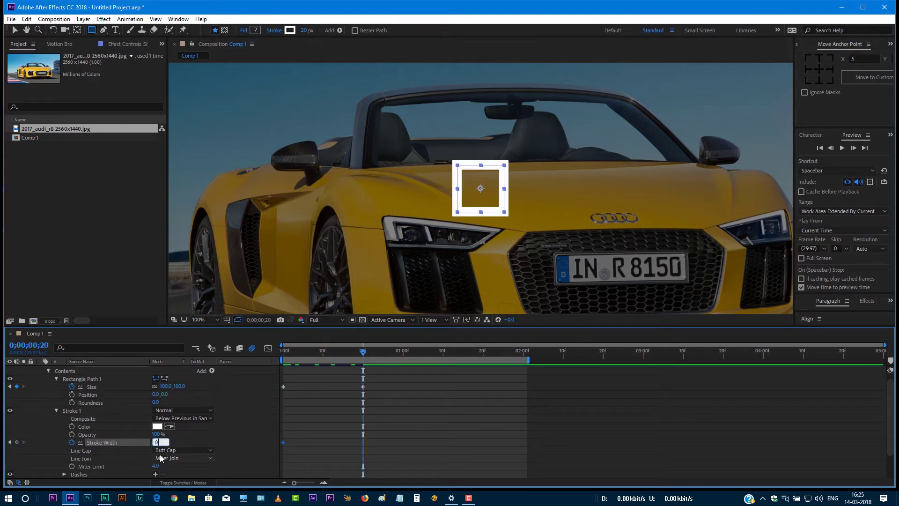
pyautogui.press('Return')
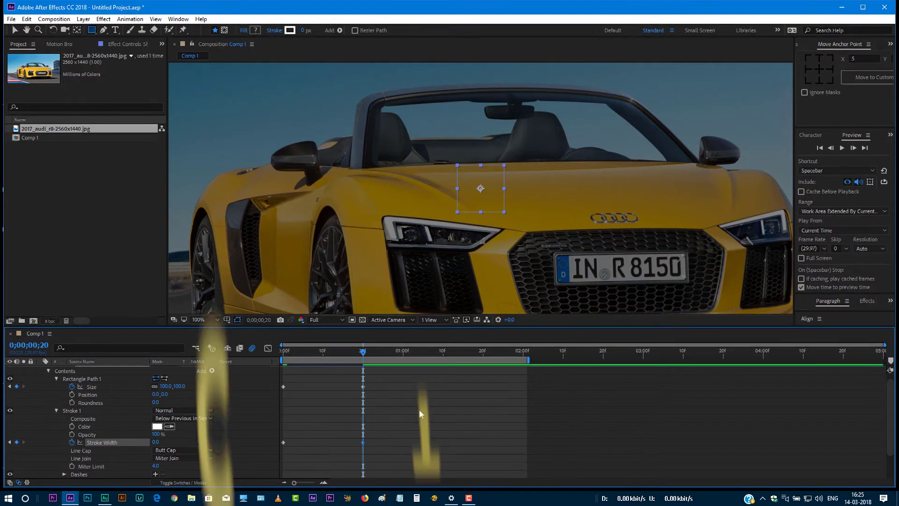
# - Apply Easy Ease to the square's keyframes and increase the first keyframes' influence in the Graph Editor
pyautogui.rightClick(284, 441)
pyautogui.moveTo(327, 436)
pyautogui.click(434, 379)
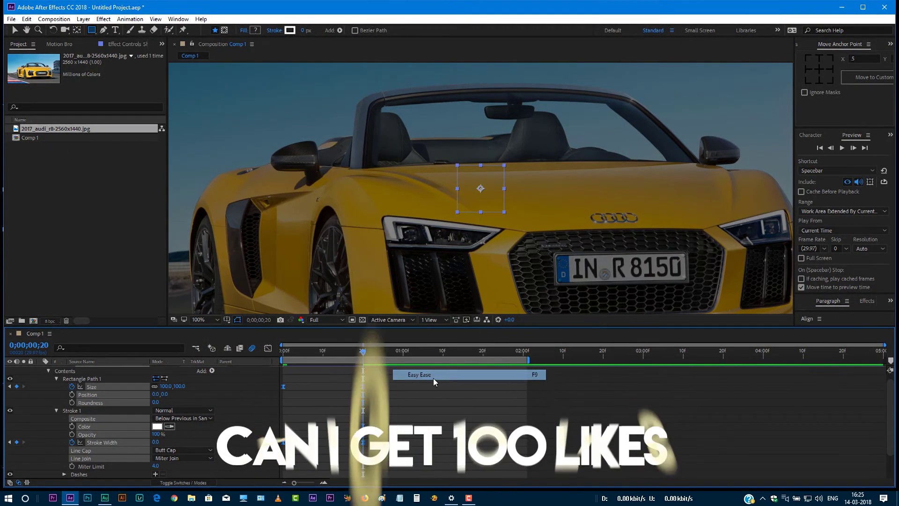
pyautogui.click(269, 349)
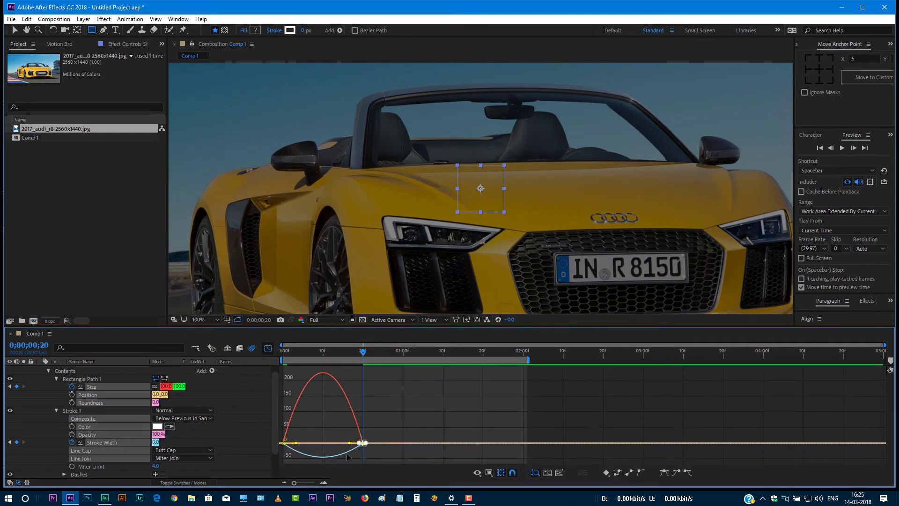
pyautogui.moveTo(350, 443)
pyautogui.mouseDown()
pyautogui.moveTo(311, 423)
pyautogui.moveTo(270, 472)
pyautogui.mouseUp()
pyautogui.moveTo(299, 444); pyautogui.dragTo(308, 443)
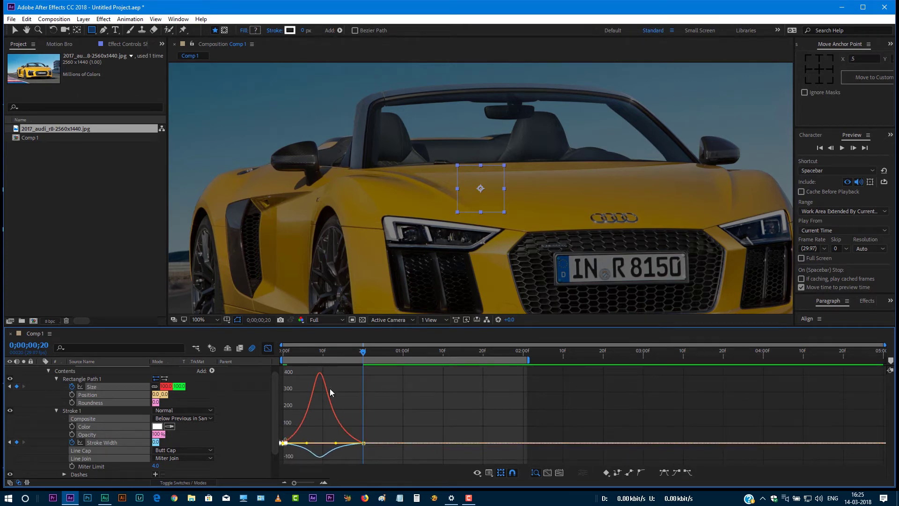
pyautogui.click(268, 348)
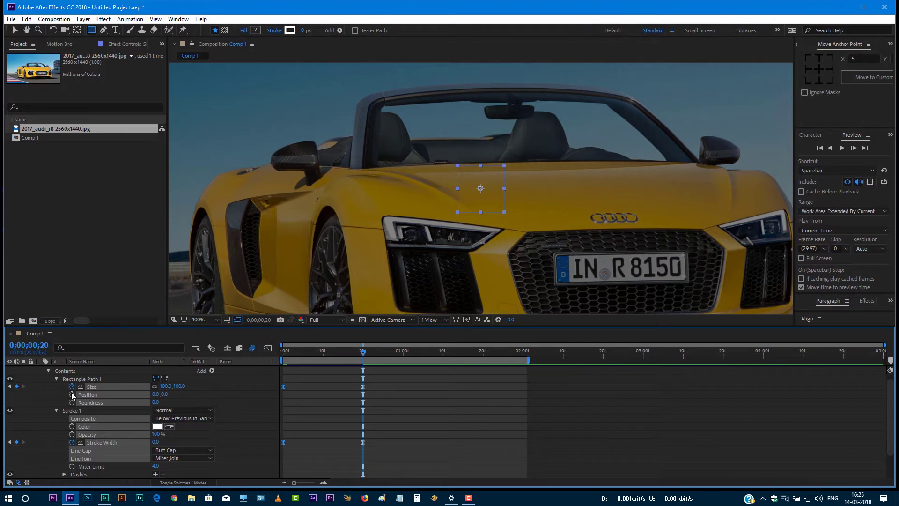
pyautogui.scroll(1, 71, 396)
# - Duplicate Shape Layer 3 and select the original layer
pyautogui.click(40, 370)
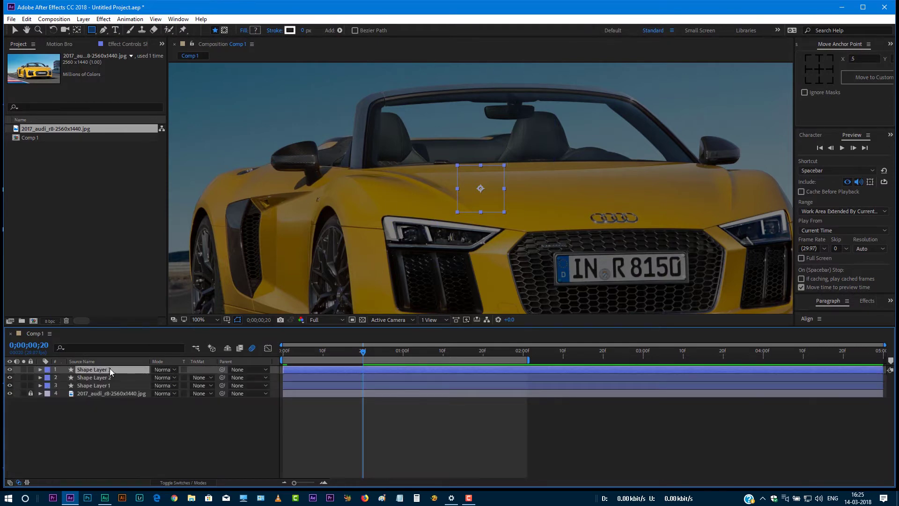
pyautogui.hotkey('ctrl', 'd')
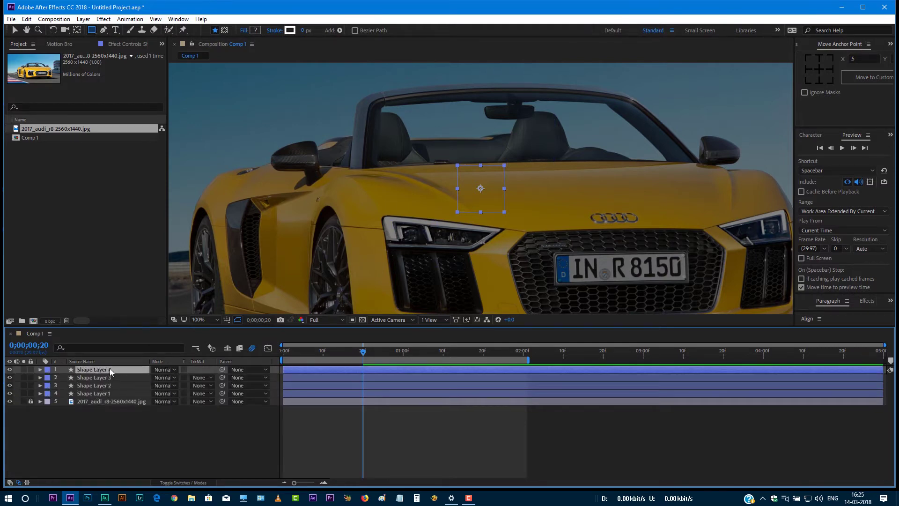
pyautogui.click(98, 377)
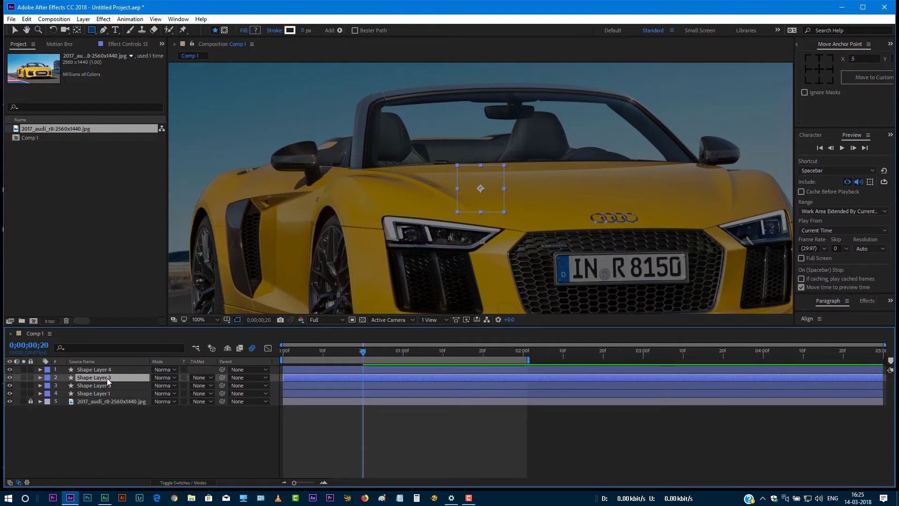
# - Keyframe Shape Layer 3's square from centre at frame 0 to 789, 450 at frame 20, curving the path
pyautogui.press('p')
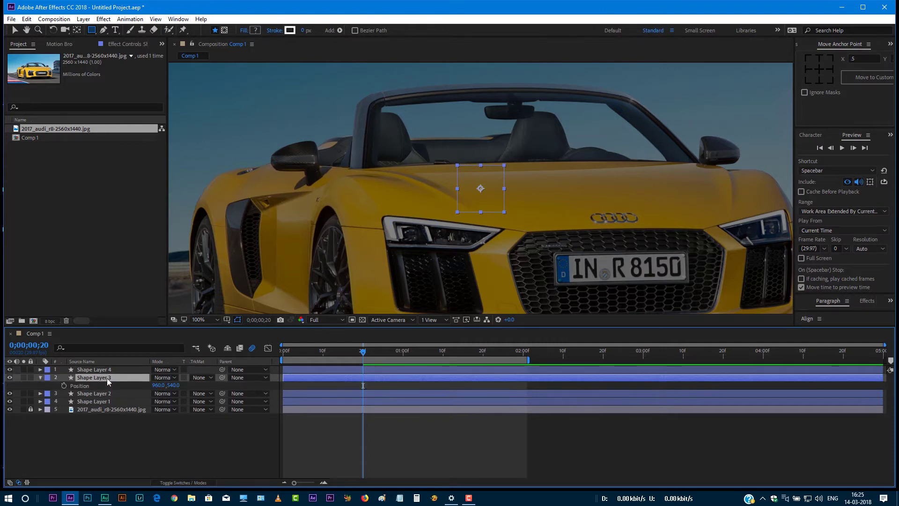
pyautogui.moveTo(368, 353); pyautogui.dragTo(269, 352)
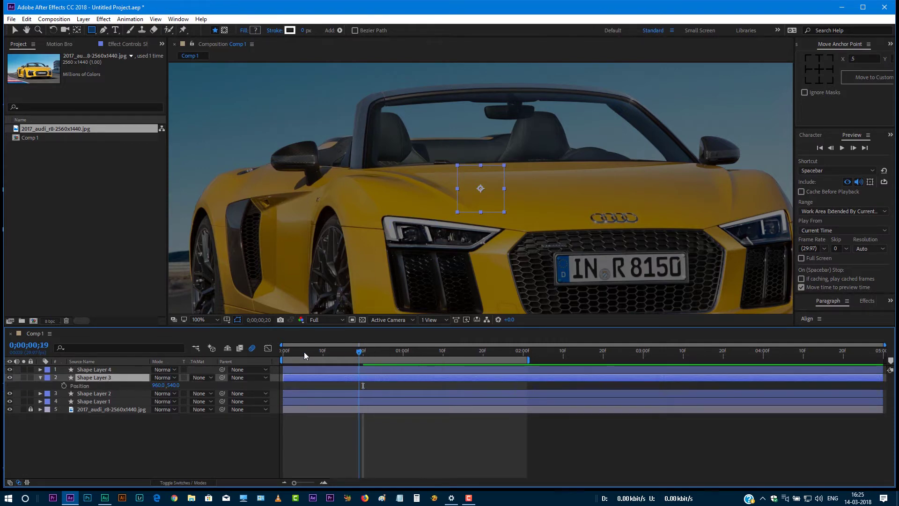
pyautogui.click(64, 385)
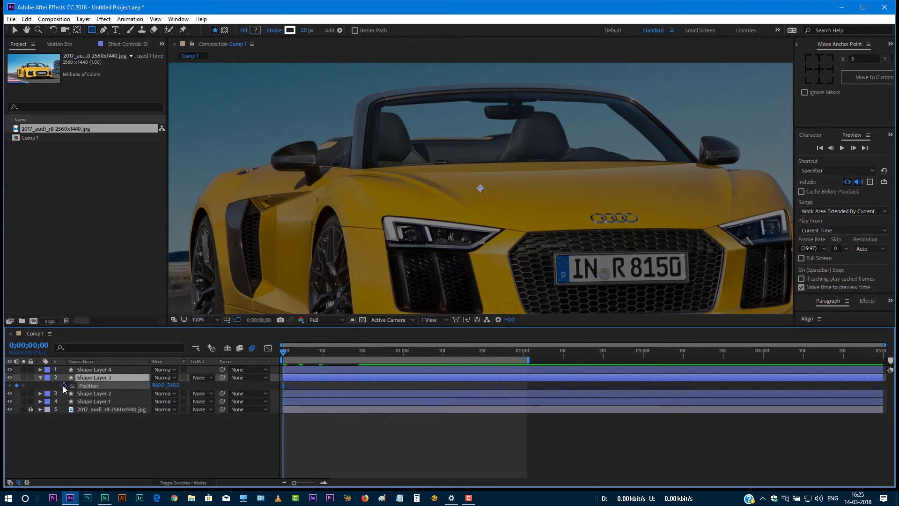
pyautogui.moveTo(284, 351); pyautogui.dragTo(363, 364)
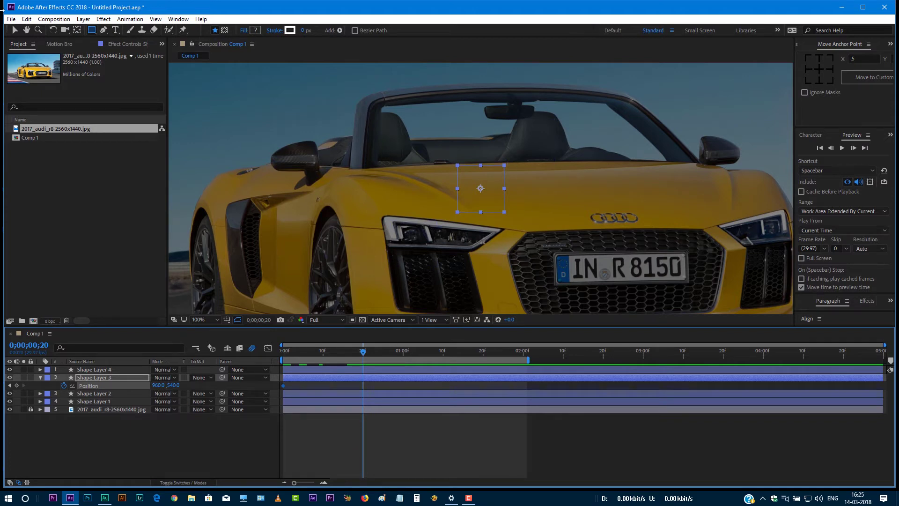
pyautogui.click(15, 30)
pyautogui.moveTo(482, 189); pyautogui.dragTo(415, 157)
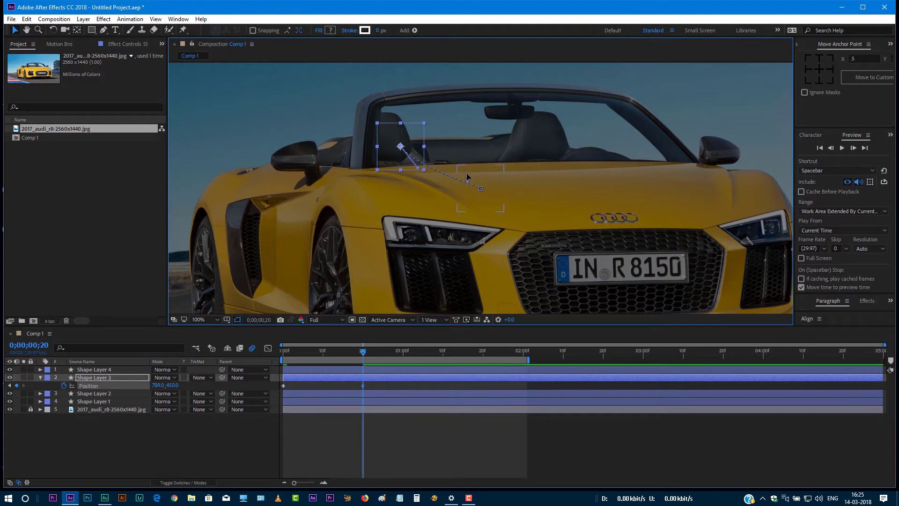
pyautogui.moveTo(467, 177); pyautogui.dragTo(464, 167)
# - Set Shape Layer 4's starting Position keyframe at frame 0
pyautogui.click(109, 369)
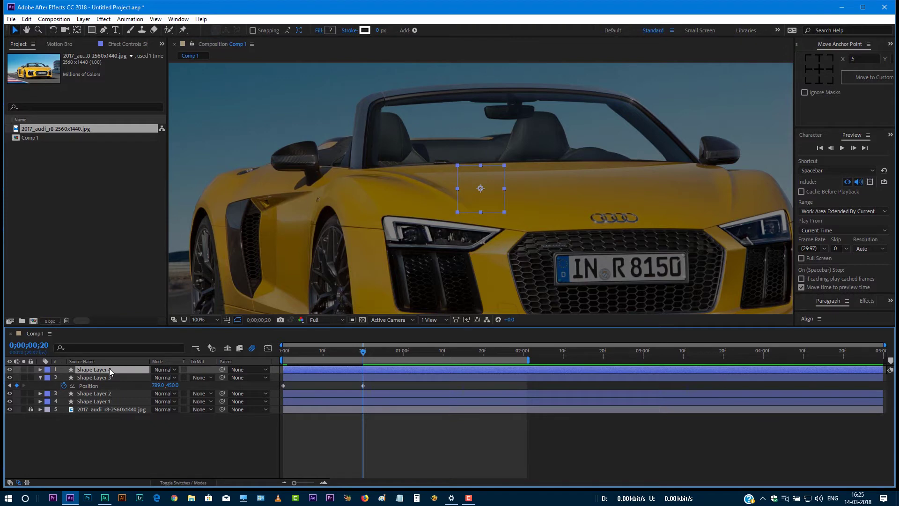
pyautogui.press('p')
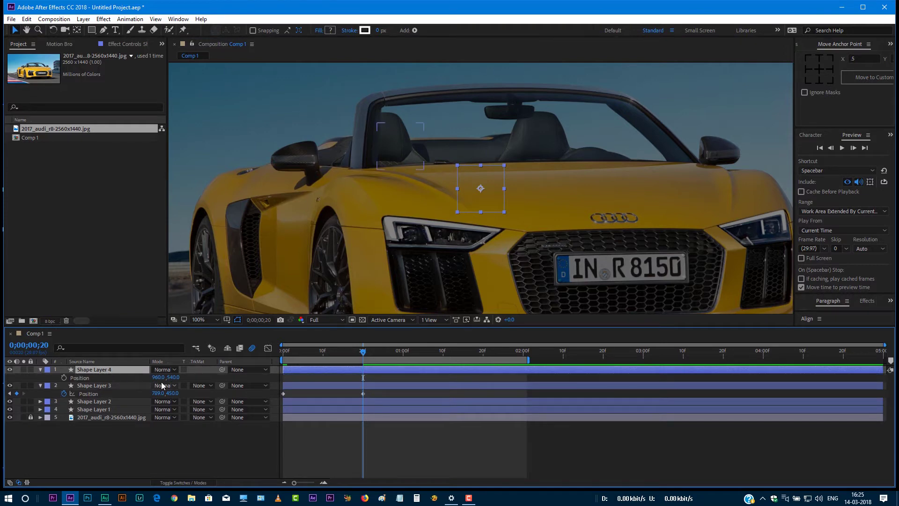
pyautogui.click(64, 378)
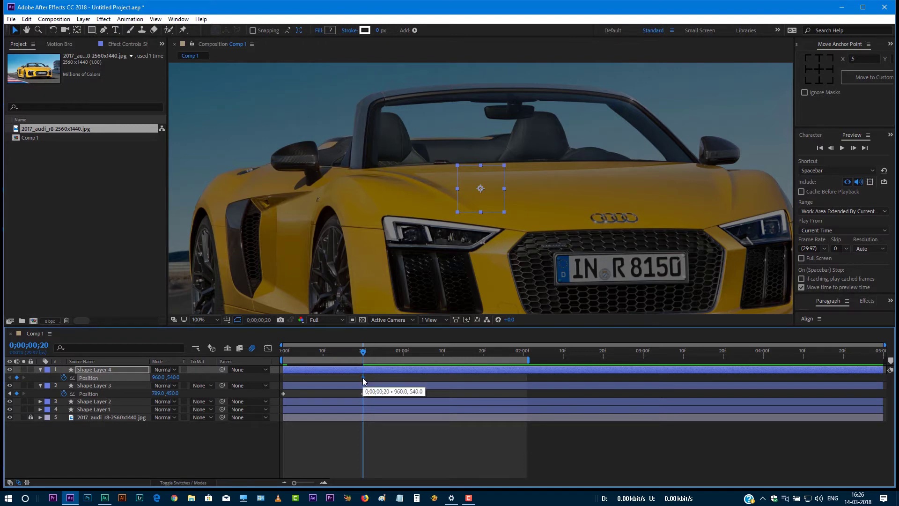
pyautogui.hotkey('ctrl', 'z')
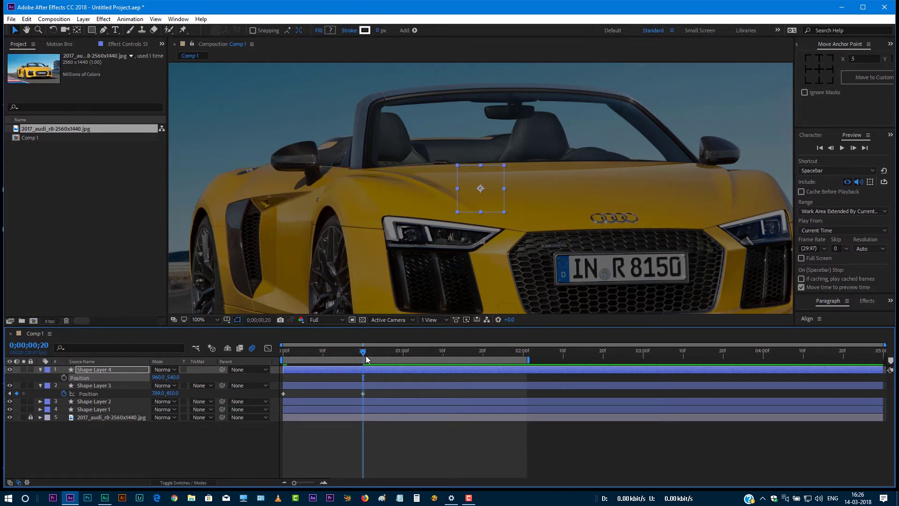
pyautogui.moveTo(363, 351); pyautogui.dragTo(277, 368)
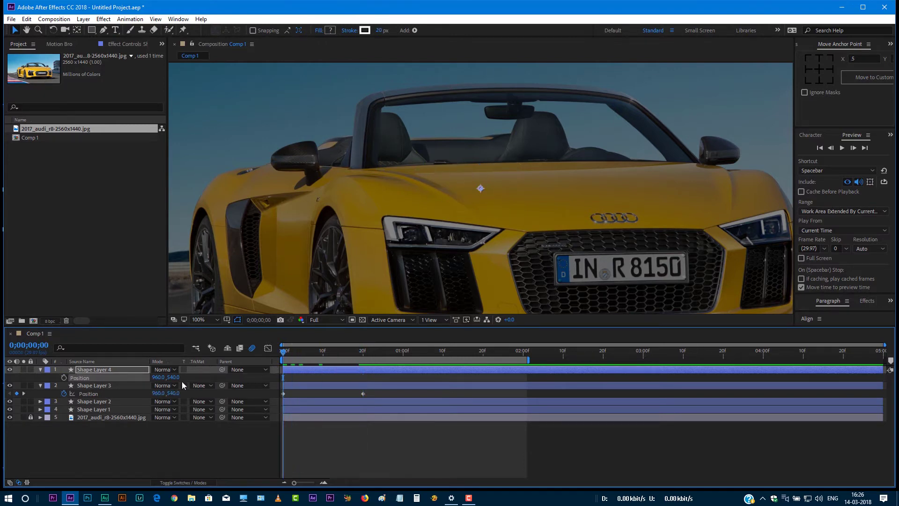
pyautogui.click(64, 378)
pyautogui.moveTo(283, 351); pyautogui.dragTo(307, 351)
# - Move Shape Layer 4's square to 1124, 660 at frame 20 on a curved path, selecting both layers' keyframes
pyautogui.click(365, 370)
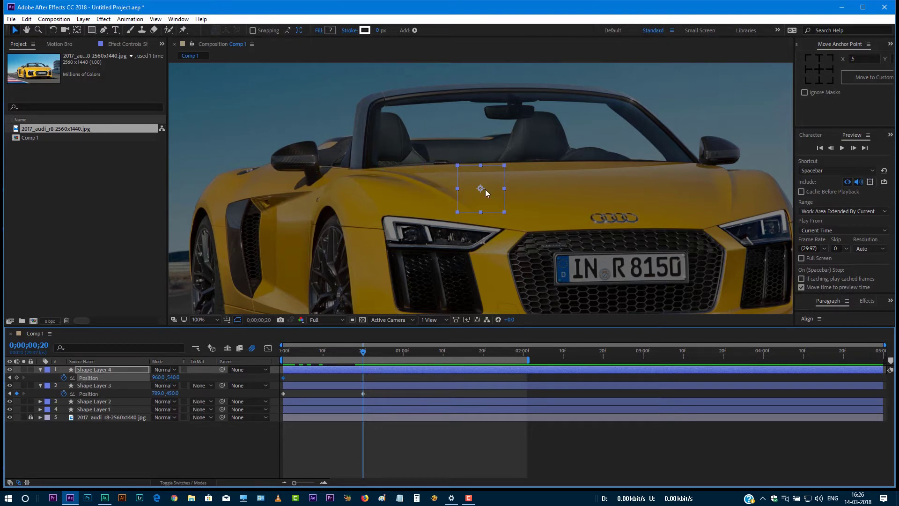
pyautogui.moveTo(484, 188); pyautogui.dragTo(561, 246)
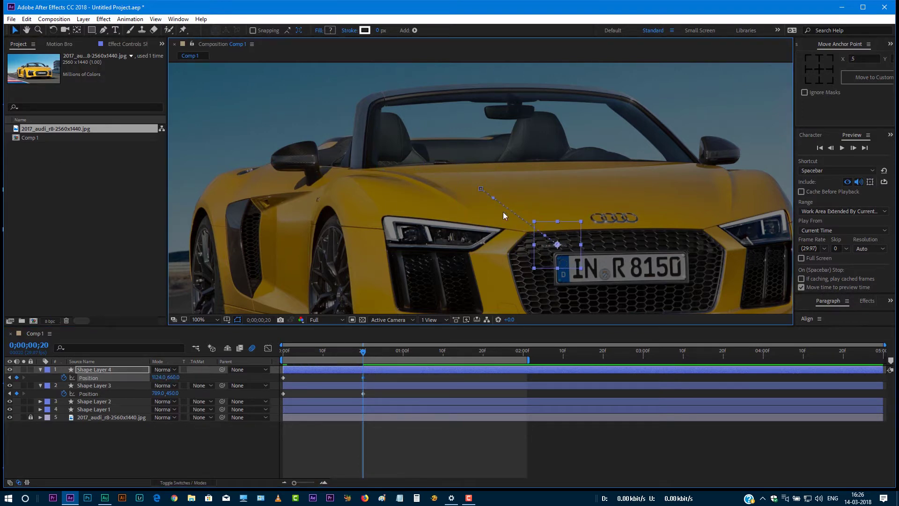
pyautogui.moveTo(493, 197); pyautogui.dragTo(498, 217)
pyautogui.moveTo(545, 235); pyautogui.dragTo(543, 226)
pyautogui.moveTo(376, 375); pyautogui.dragTo(275, 408)
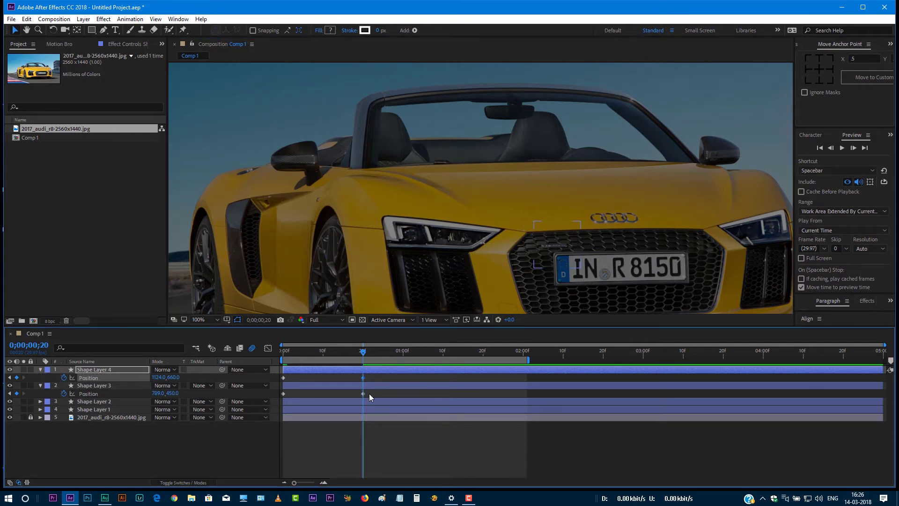
# - Apply Easy Ease to the selected Position keyframes
pyautogui.rightClick(283, 378)
pyautogui.moveTo(325, 371)
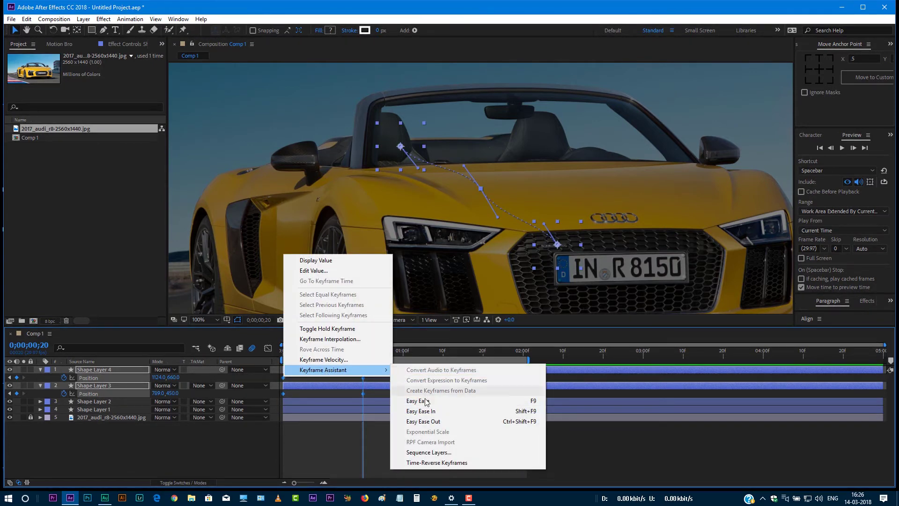
pyautogui.click(422, 401)
# - In the Graph Editor, widen both keyframes' ease influence so speed peaks sharply mid-travel
pyautogui.click(268, 349)
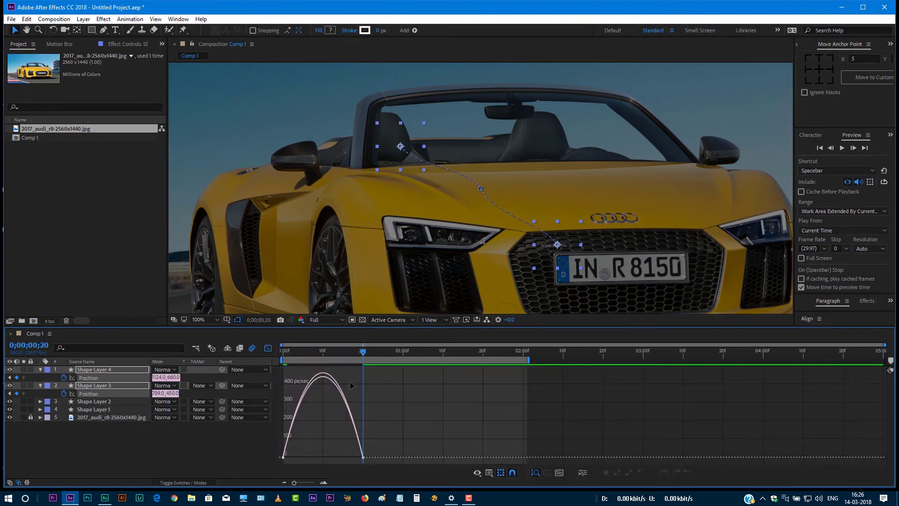
pyautogui.click(363, 453)
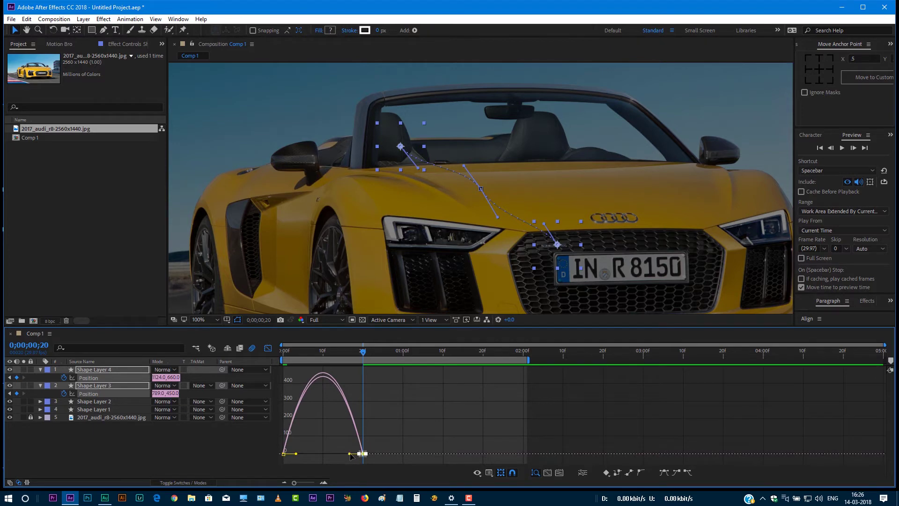
pyautogui.moveTo(354, 453); pyautogui.dragTo(339, 454)
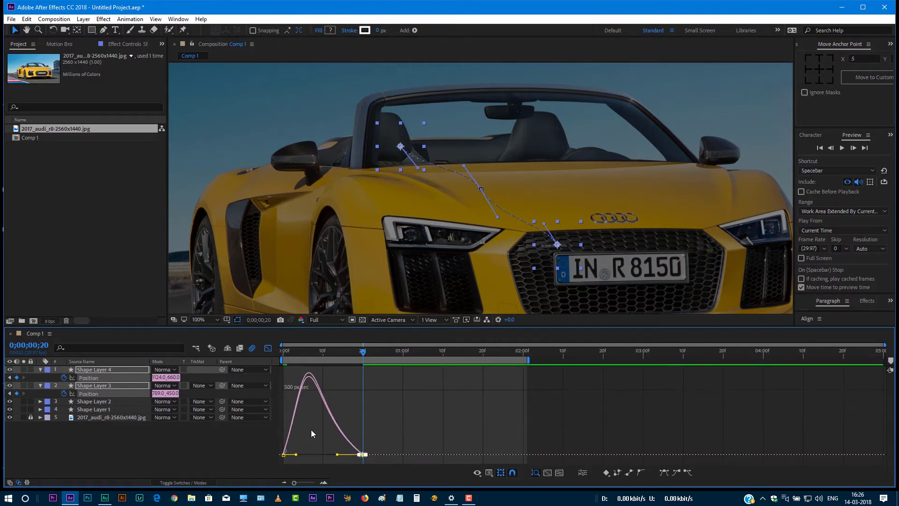
pyautogui.moveTo(310, 407); pyautogui.dragTo(269, 468)
pyautogui.moveTo(286, 454); pyautogui.dragTo(306, 454)
pyautogui.rightClick(397, 433)
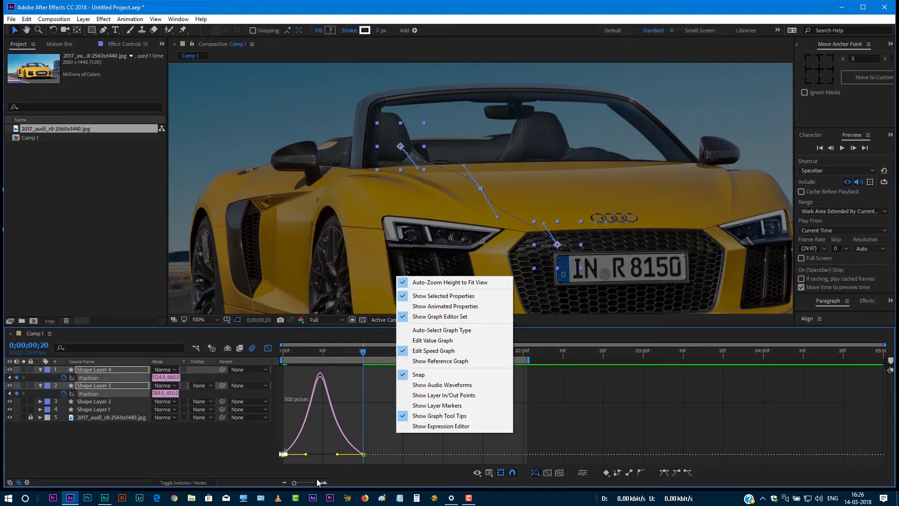
pyautogui.click(268, 348)
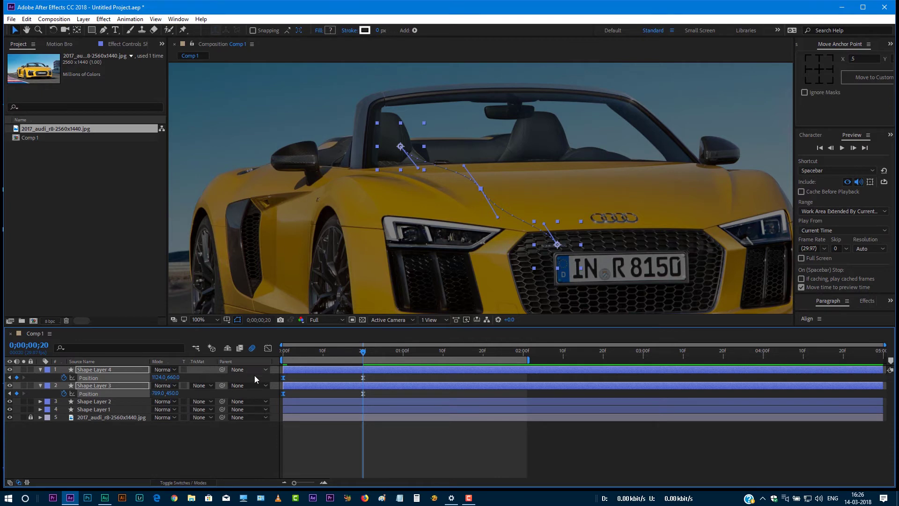
# - Collapse the layers and add a new empty Shape Layer 5
pyautogui.click(40, 370)
pyautogui.click(40, 379)
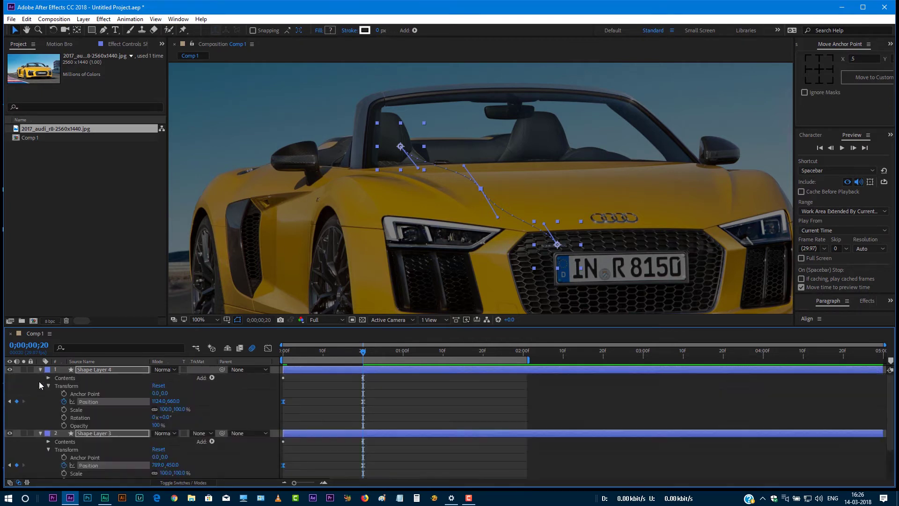
pyautogui.click(41, 418)
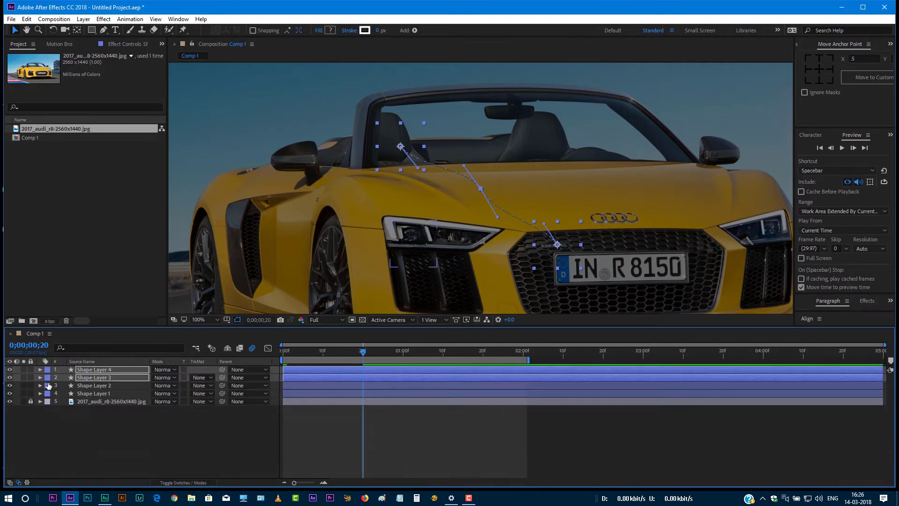
pyautogui.rightClick(73, 433)
pyautogui.moveTo(112, 337)
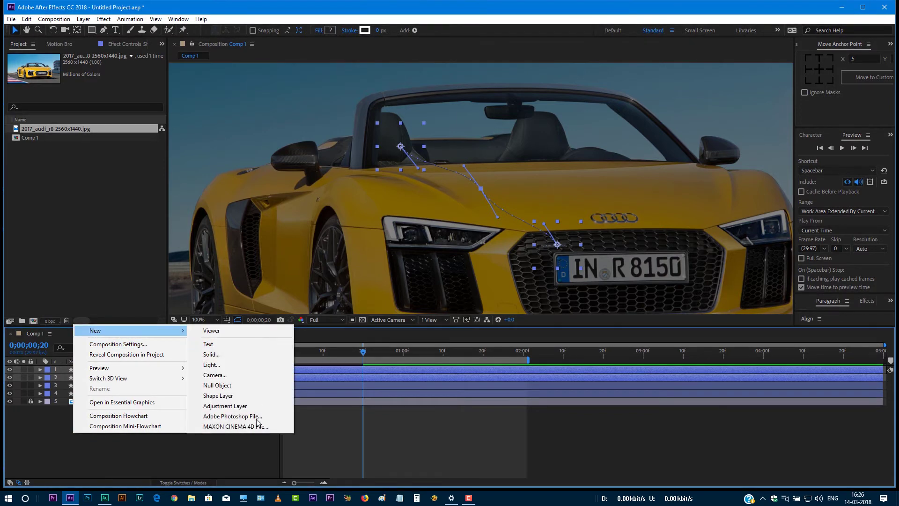
pyautogui.click(225, 399)
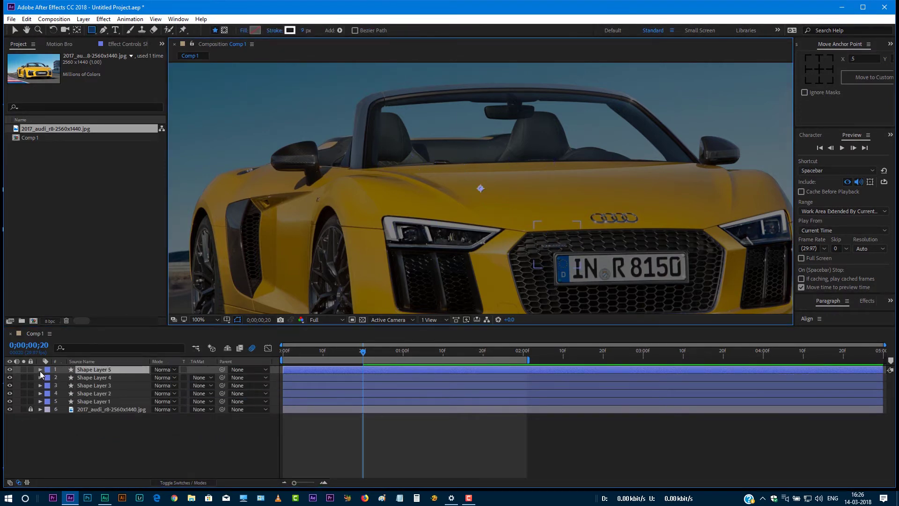
# - Add a Polystar to Shape Layer 5 and set its Points to 7
pyautogui.click(40, 370)
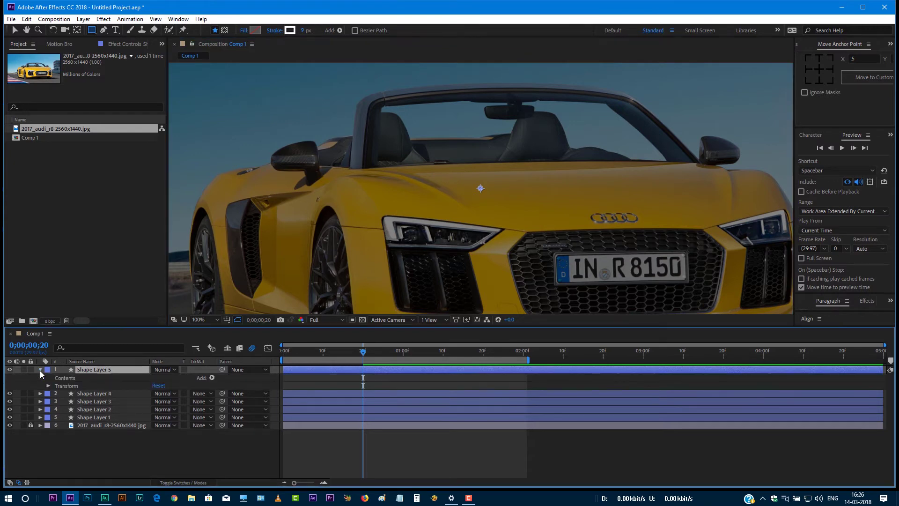
pyautogui.click(213, 377)
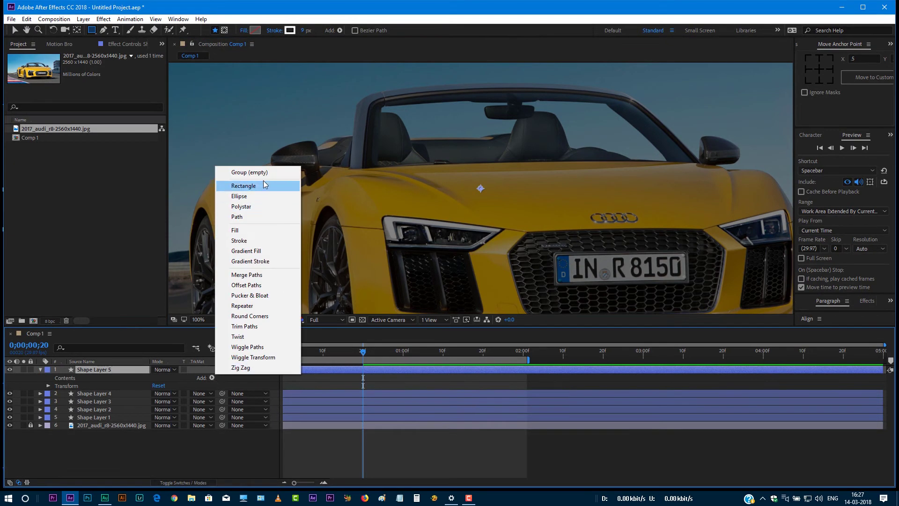
pyautogui.click(241, 207)
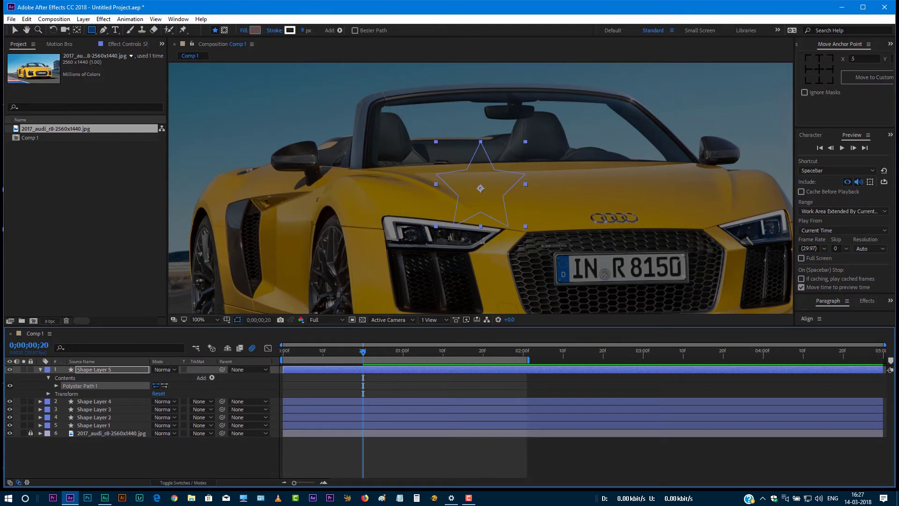
pyautogui.click(56, 386)
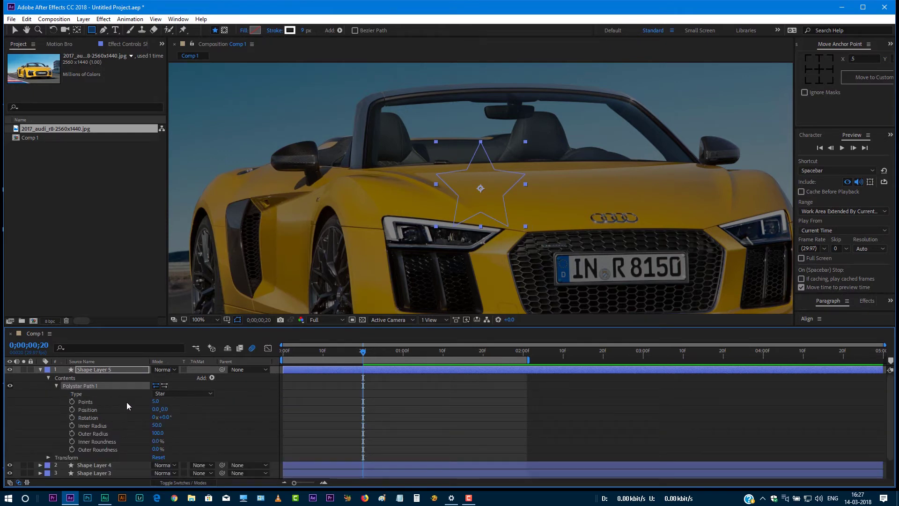
pyautogui.click(155, 402)
pyautogui.write('7')
pyautogui.press('Return')
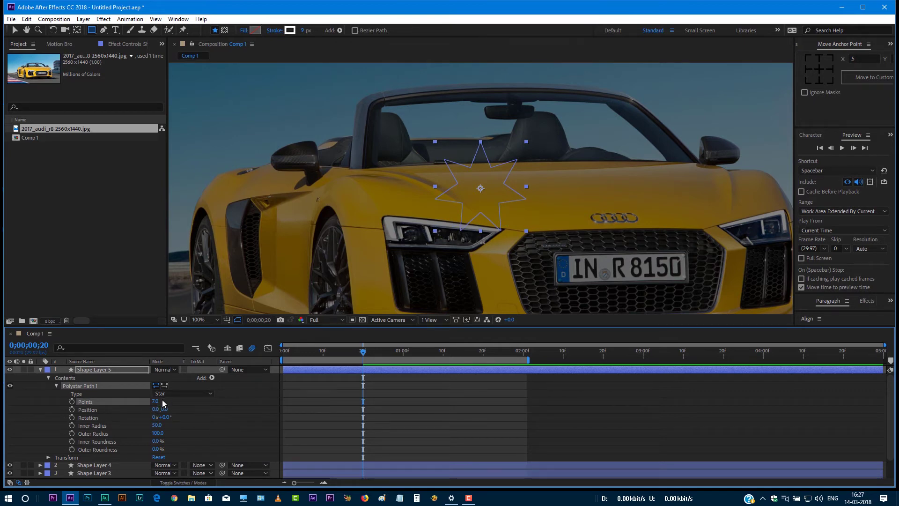
pyautogui.click(57, 386)
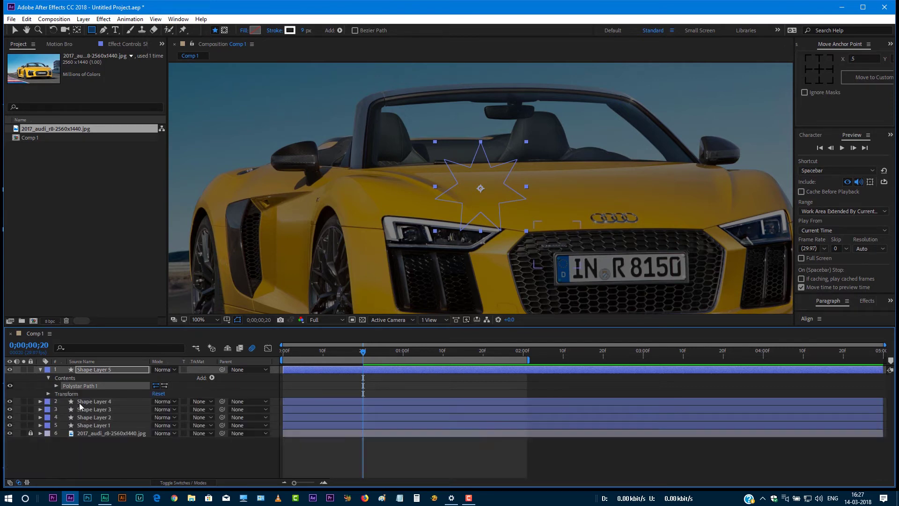
# - Add a 20-pixel white Stroke to the star and keyframe its Stroke Width at frame 0
pyautogui.click(56, 386)
pyautogui.click(211, 377)
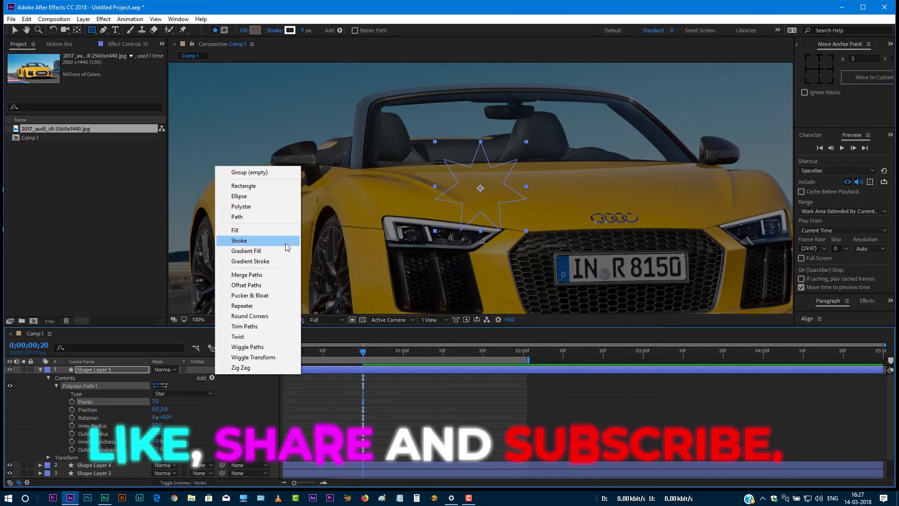
pyautogui.click(247, 241)
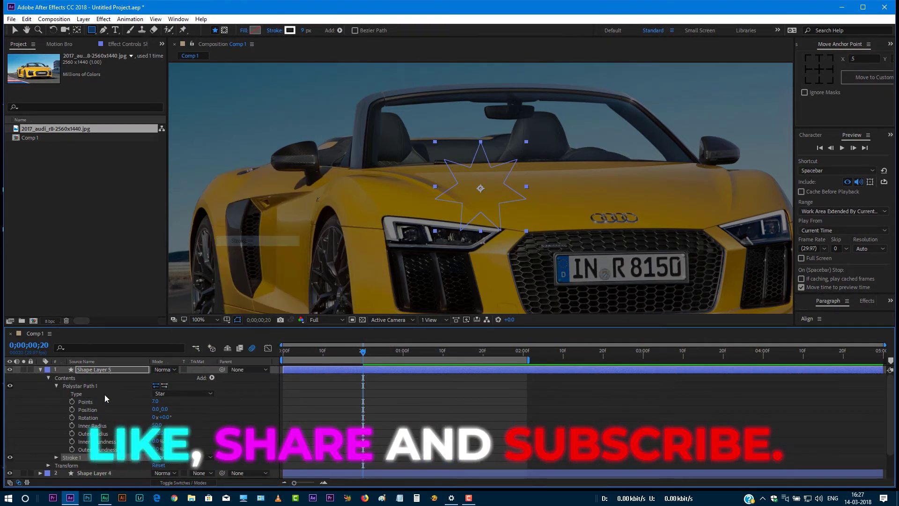
pyautogui.click(56, 457)
pyautogui.scroll(-3, 117, 436)
pyautogui.click(158, 442)
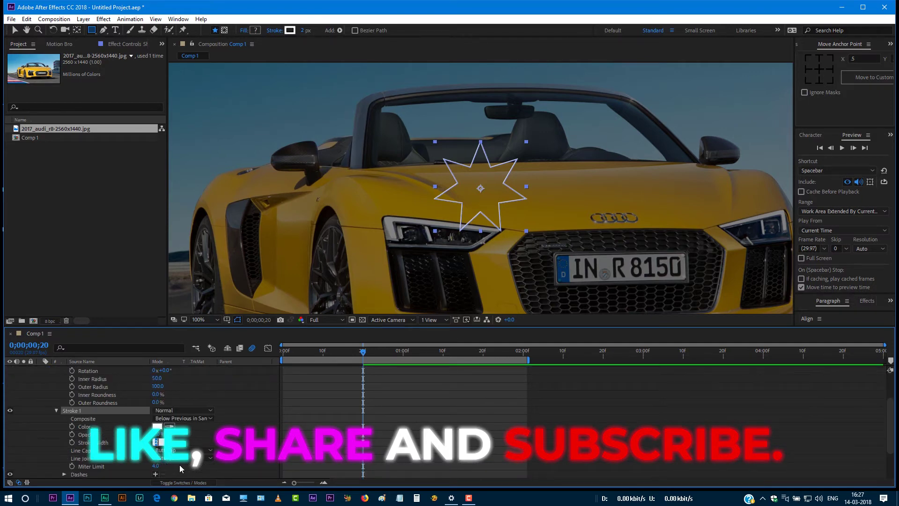
pyautogui.press('BackSpace')
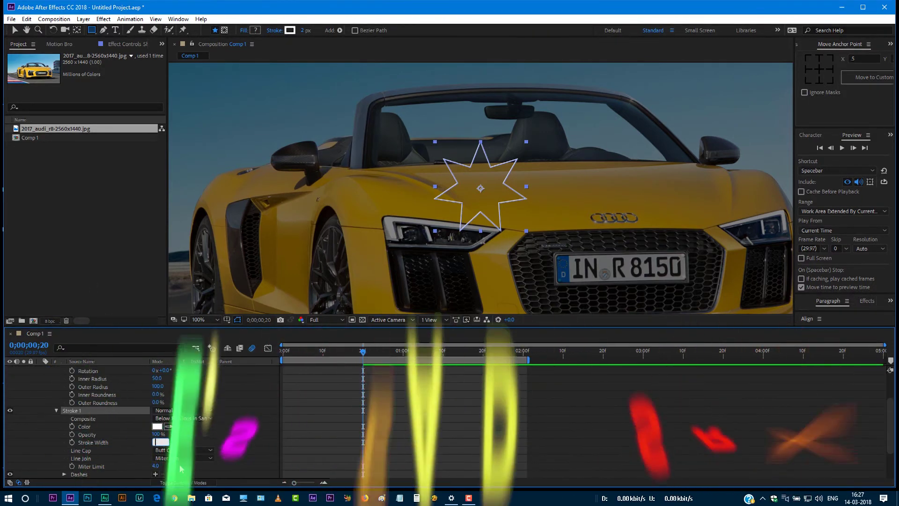
pyautogui.write('20')
pyautogui.press('Return')
pyautogui.press('Home')
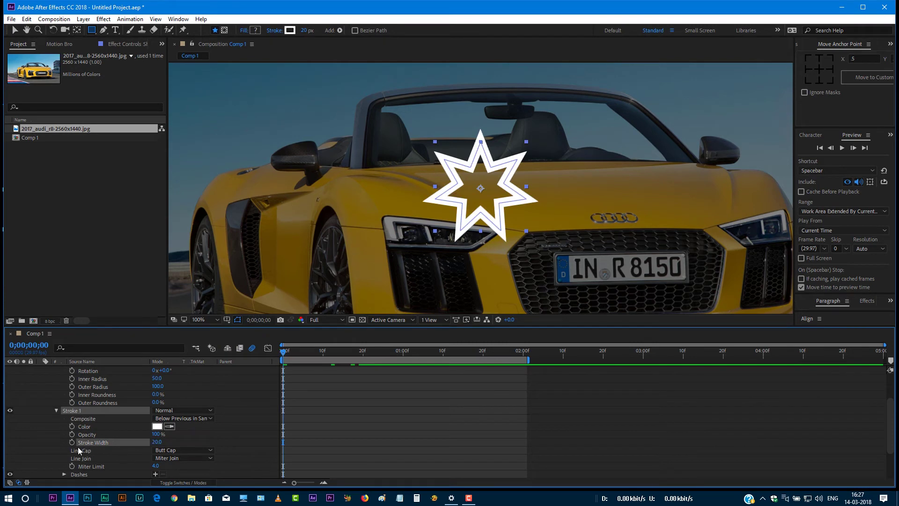
pyautogui.click(72, 442)
# - Set the star's Stroke Width to 0 at frame 20
pyautogui.moveTo(285, 353); pyautogui.dragTo(314, 352)
pyautogui.moveTo(370, 381); pyautogui.dragTo(364, 381)
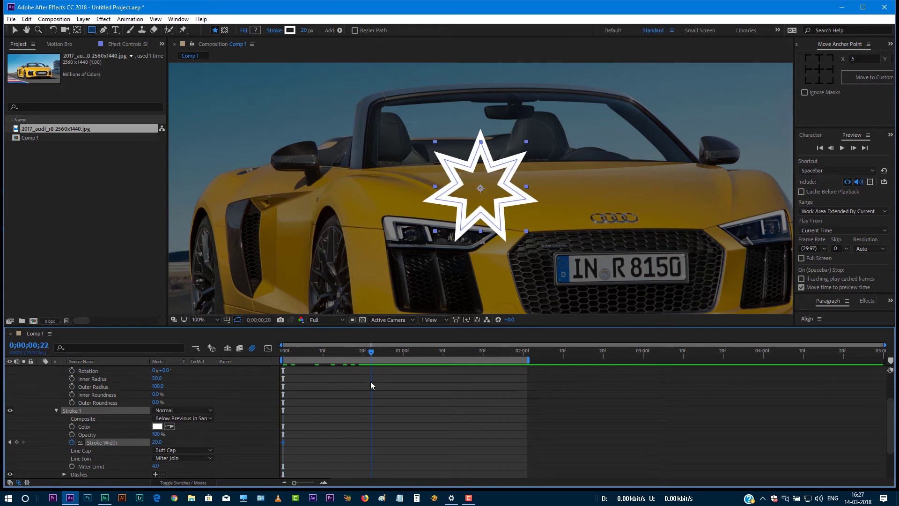
pyautogui.click(157, 442)
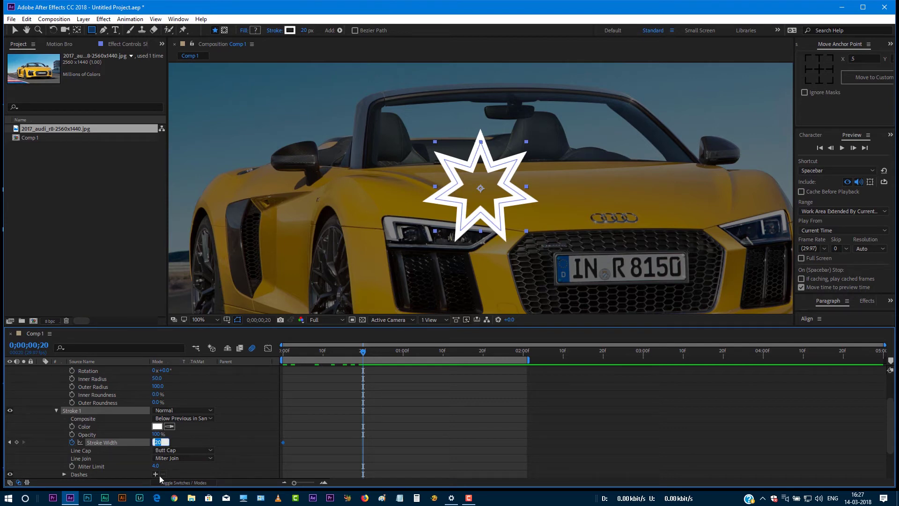
pyautogui.write('0')
pyautogui.press('Return')
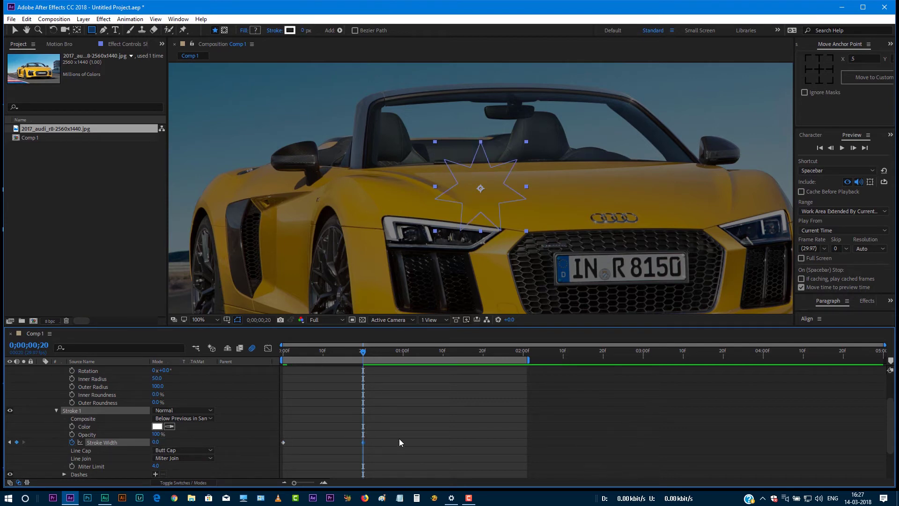
# - Apply Easy Ease to both Stroke Width keyframes
pyautogui.moveTo(399, 439); pyautogui.dragTo(280, 465)
pyautogui.rightClick(283, 440)
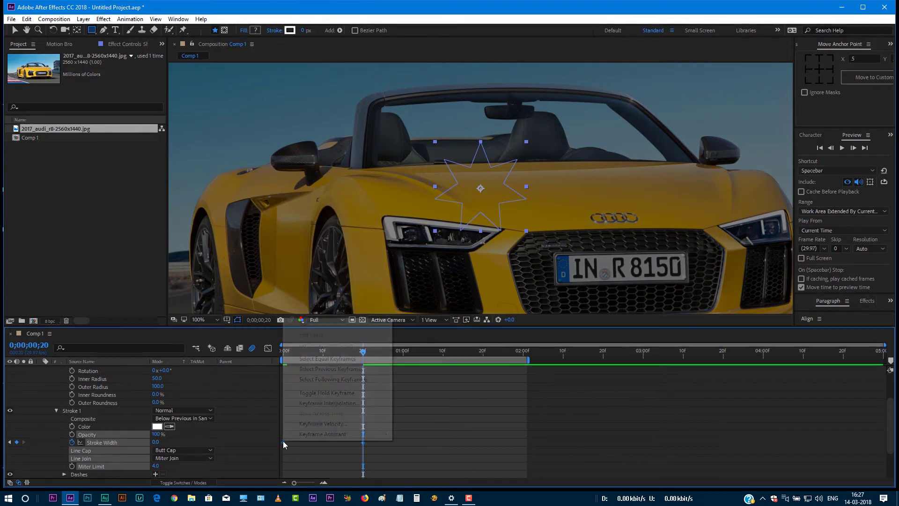
pyautogui.moveTo(323, 434)
pyautogui.click(417, 372)
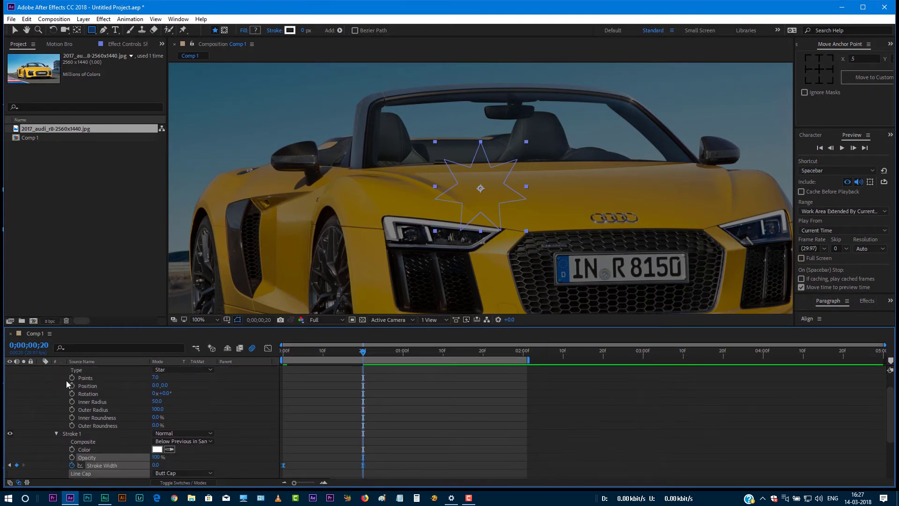
pyautogui.scroll(-2, 63, 387)
pyautogui.scroll(-2, 70, 428)
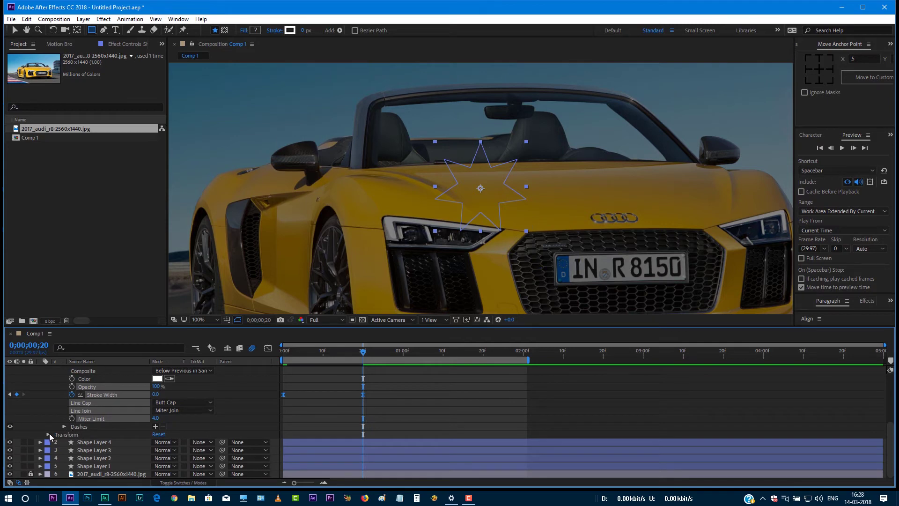
# - Keyframe the star's Scale at 100% on frame 20 and 0% on frame 0
pyautogui.click(49, 435)
pyautogui.click(83, 458)
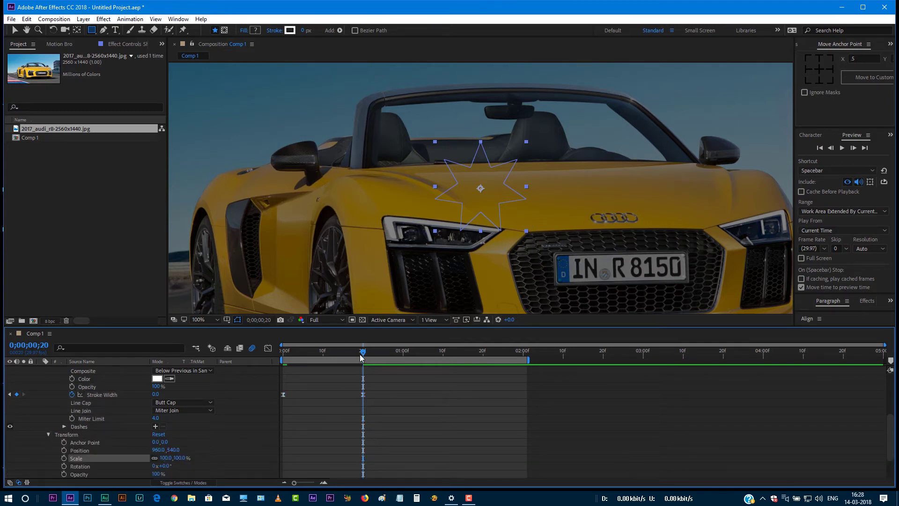
pyautogui.click(64, 459)
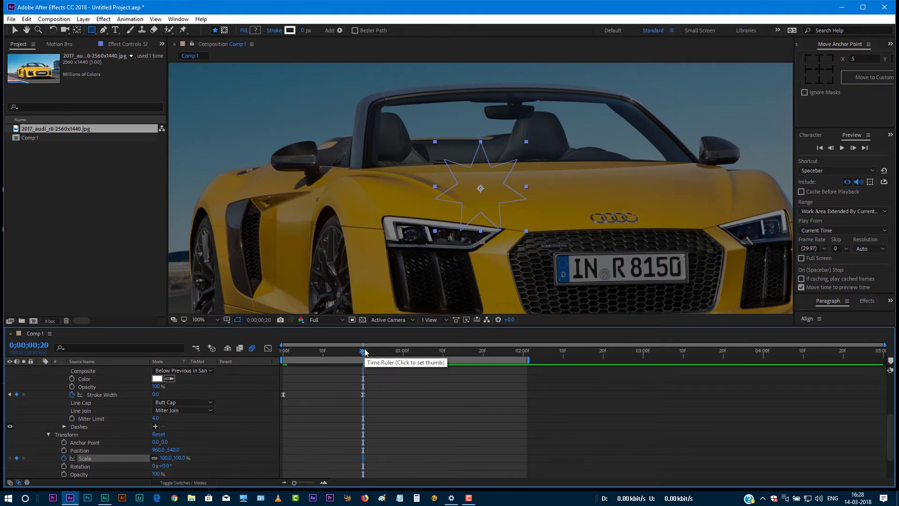
pyautogui.moveTo(363, 353); pyautogui.dragTo(257, 360)
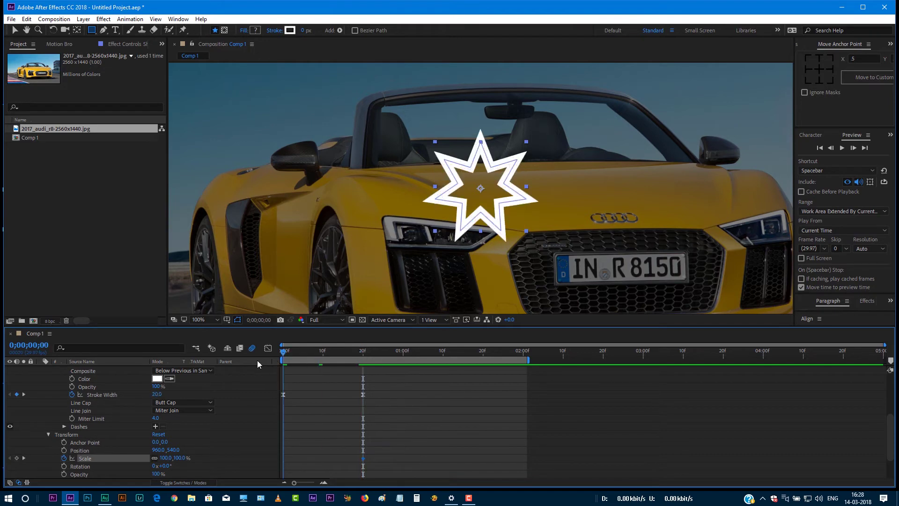
pyautogui.click(166, 458)
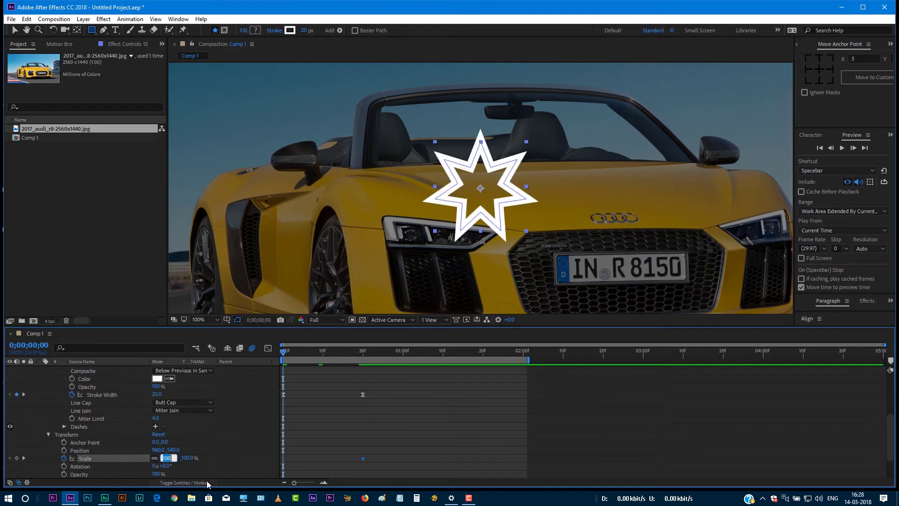
pyautogui.write('0')
pyautogui.press('Return')
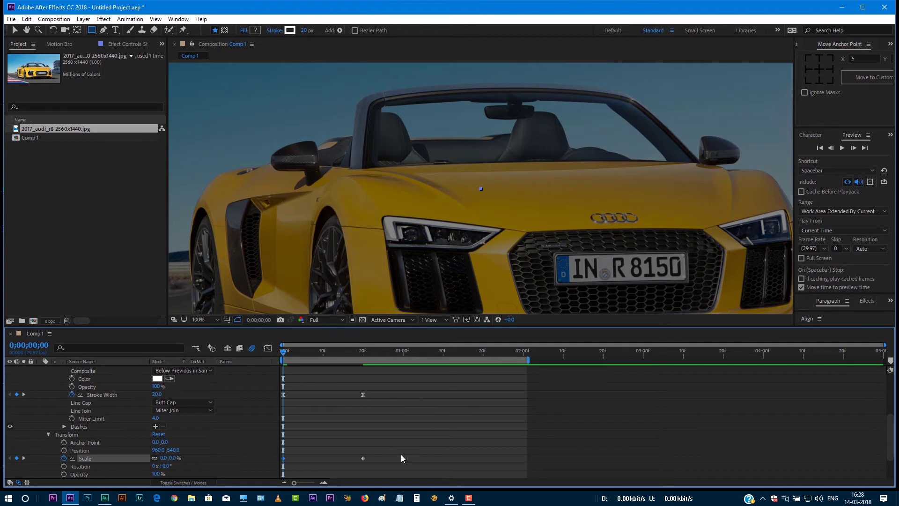
# - Apply Easy Ease to the Scale keyframes and collapse all layer properties
pyautogui.moveTo(402, 455); pyautogui.dragTo(283, 477)
pyautogui.rightClick(283, 458)
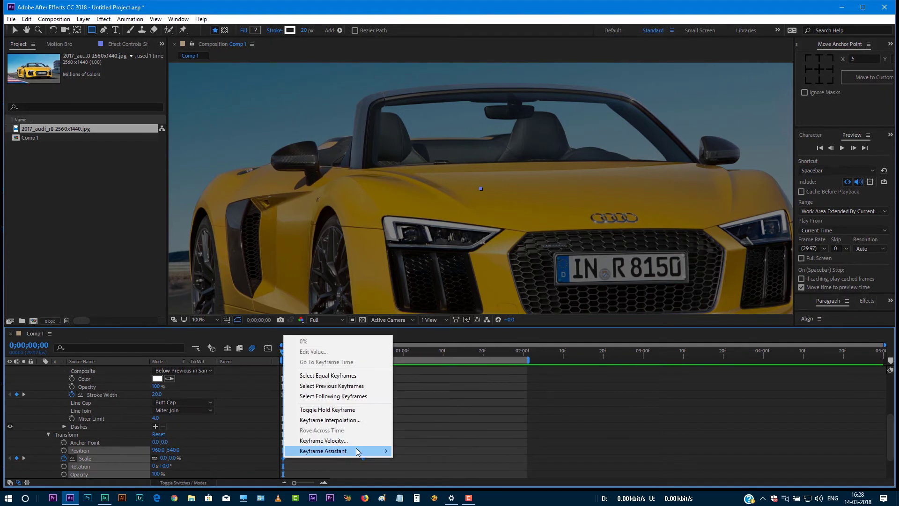
pyautogui.click(448, 392)
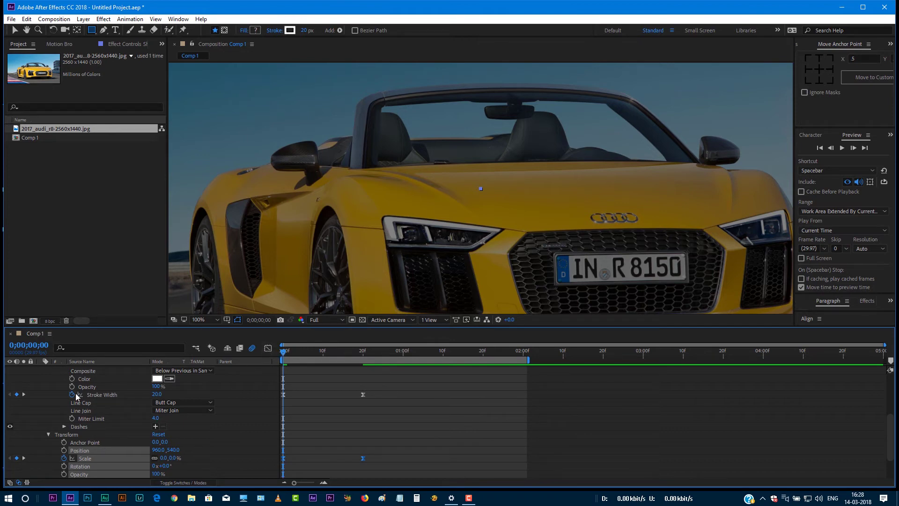
pyautogui.scroll(5, 41, 386)
pyautogui.hotkey('ctrl', '`')
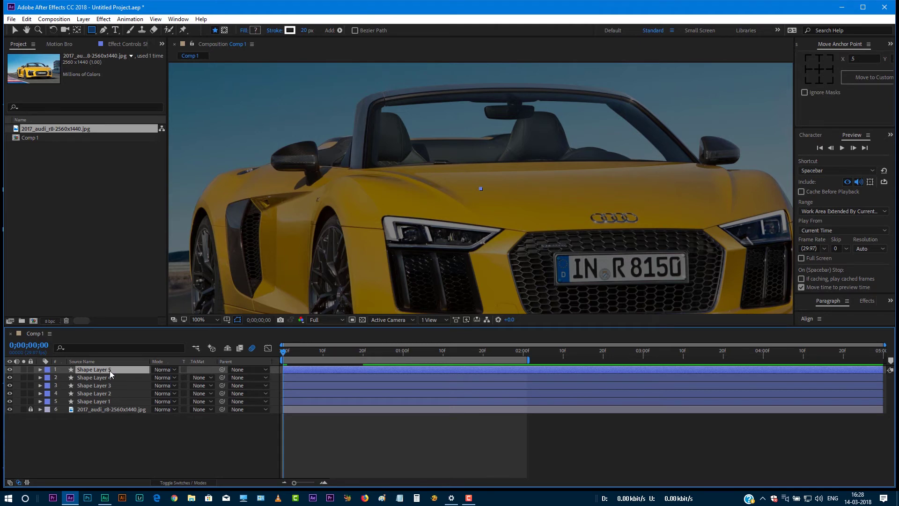
# - Duplicate the star layer as Shape Layer 6 and show Shape Layer 5's Position
pyautogui.hotkey('ctrl', 'd')
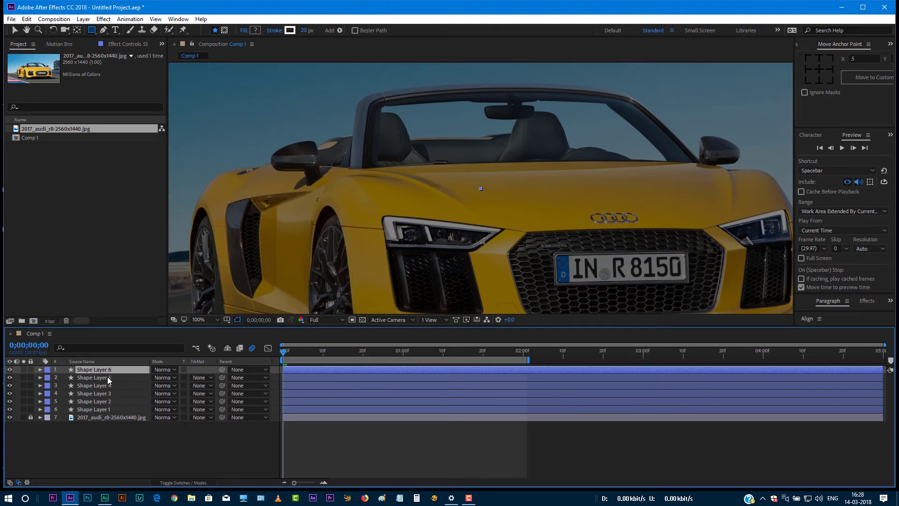
pyautogui.click(108, 376)
pyautogui.press('p')
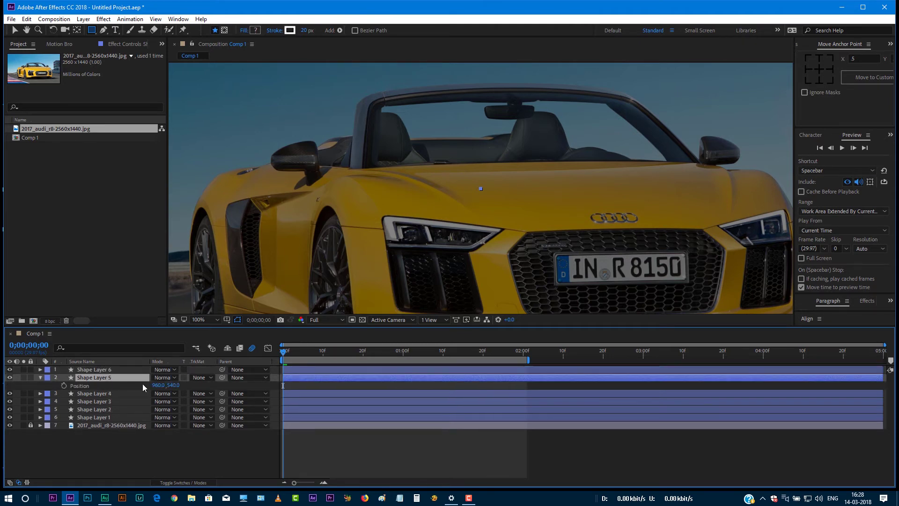
# - Animate Shape Layer 5's star right to 1196, 520 on a curved path by frame 20
pyautogui.click(64, 387)
pyautogui.moveTo(340, 364); pyautogui.dragTo(363, 379)
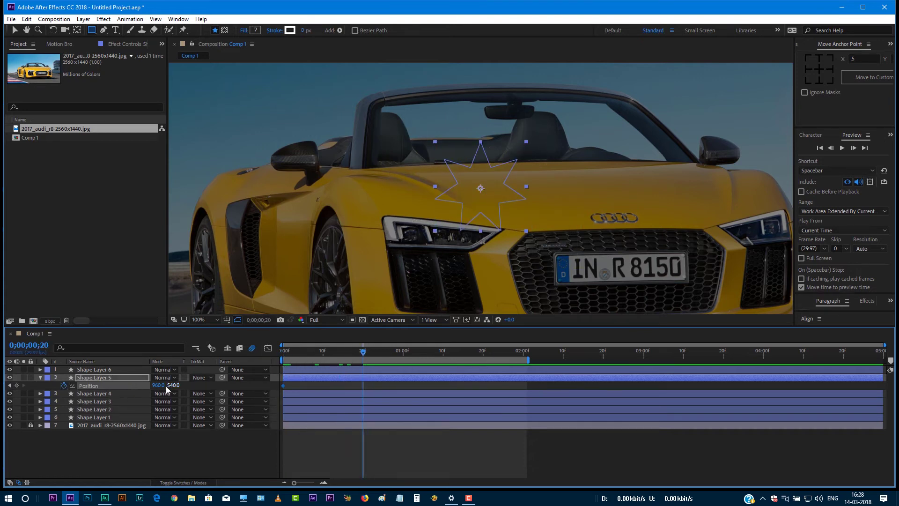
pyautogui.click(17, 31)
pyautogui.moveTo(483, 195); pyautogui.dragTo(593, 180)
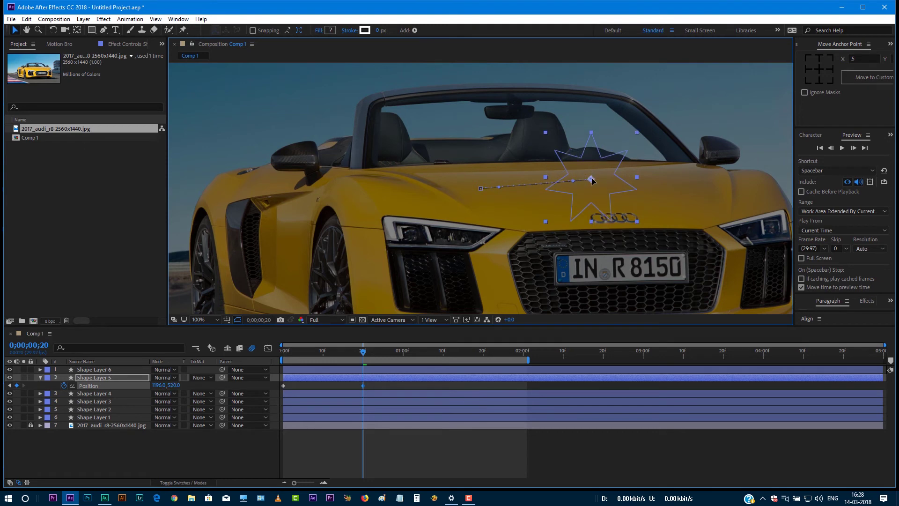
pyautogui.moveTo(499, 188); pyautogui.dragTo(508, 201)
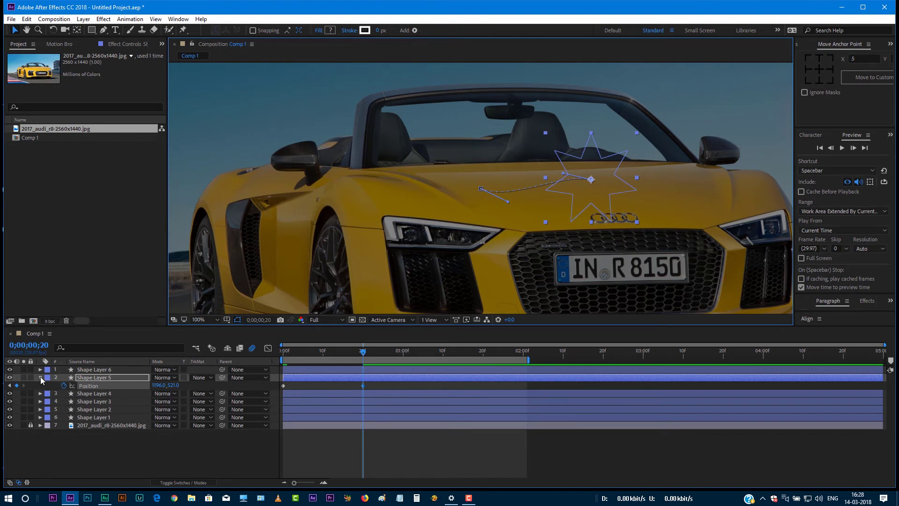
pyautogui.click(104, 370)
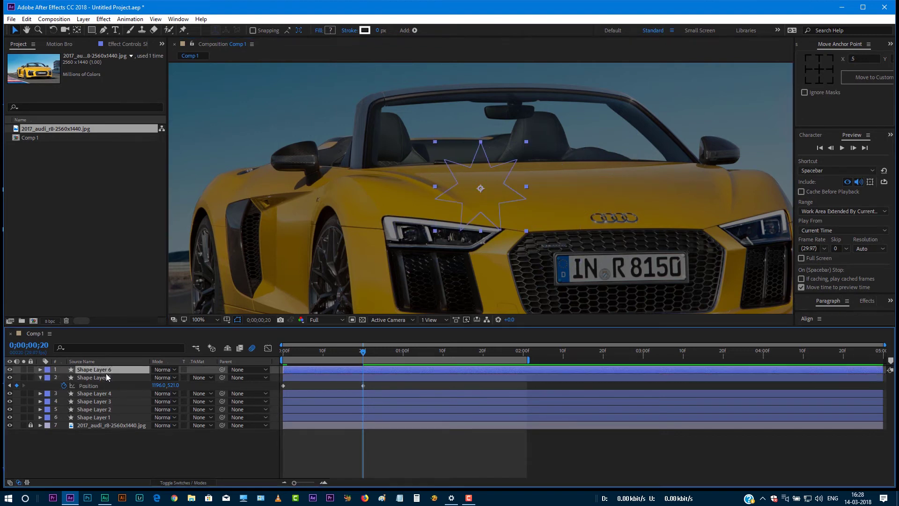
pyautogui.press('p')
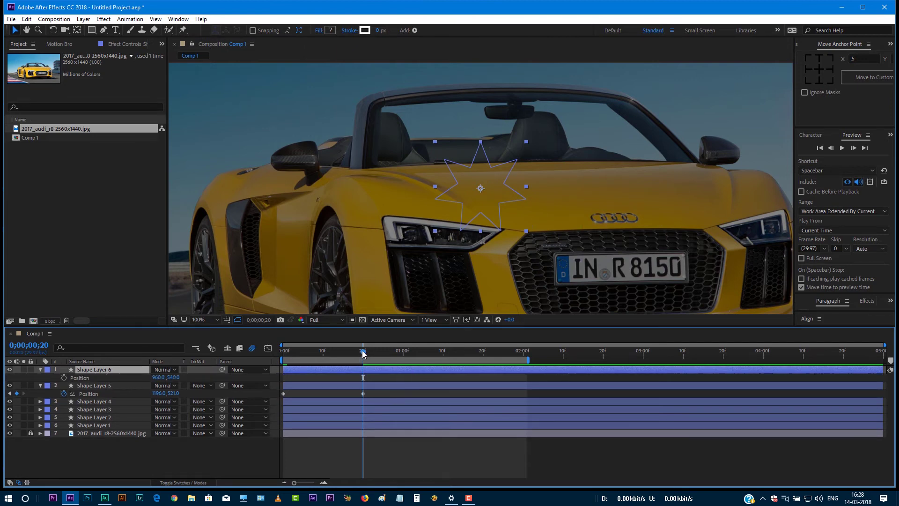
# - Animate Shape Layer 6's star down-left to 755, 665 on a curved path by frame 20
pyautogui.moveTo(362, 351); pyautogui.dragTo(283, 351)
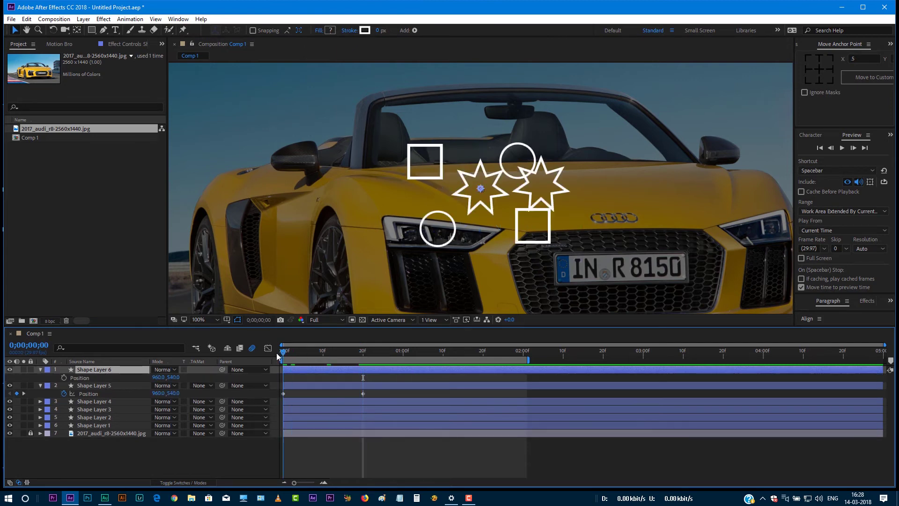
pyautogui.click(64, 378)
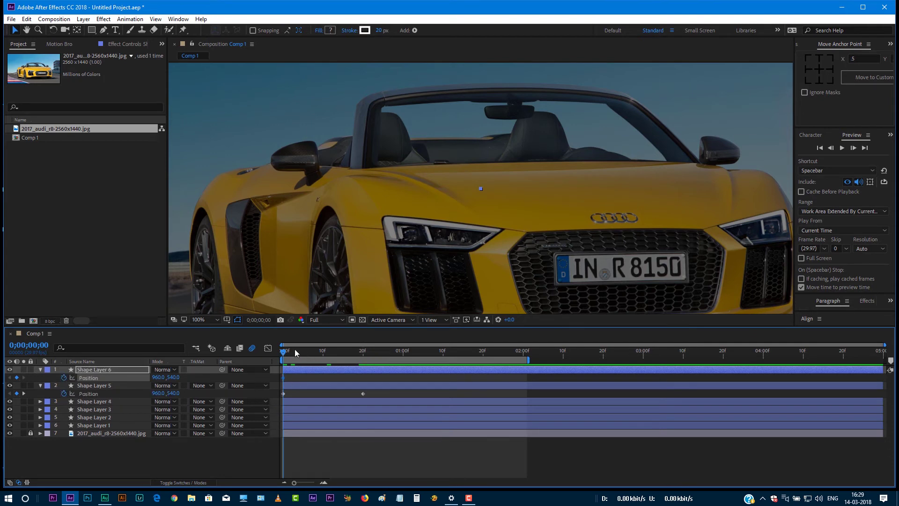
pyautogui.moveTo(294, 351)
pyautogui.mouseDown()
pyautogui.moveTo(347, 351)
pyautogui.moveTo(365, 364)
pyautogui.mouseUp()
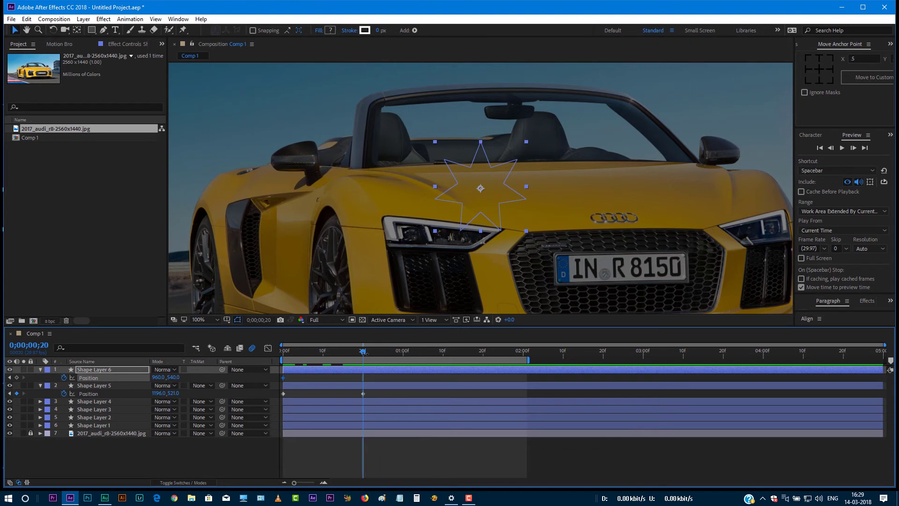
pyautogui.moveTo(483, 198)
pyautogui.mouseDown()
pyautogui.moveTo(378, 245)
pyautogui.moveTo(380, 235)
pyautogui.moveTo(407, 239)
pyautogui.mouseUp()
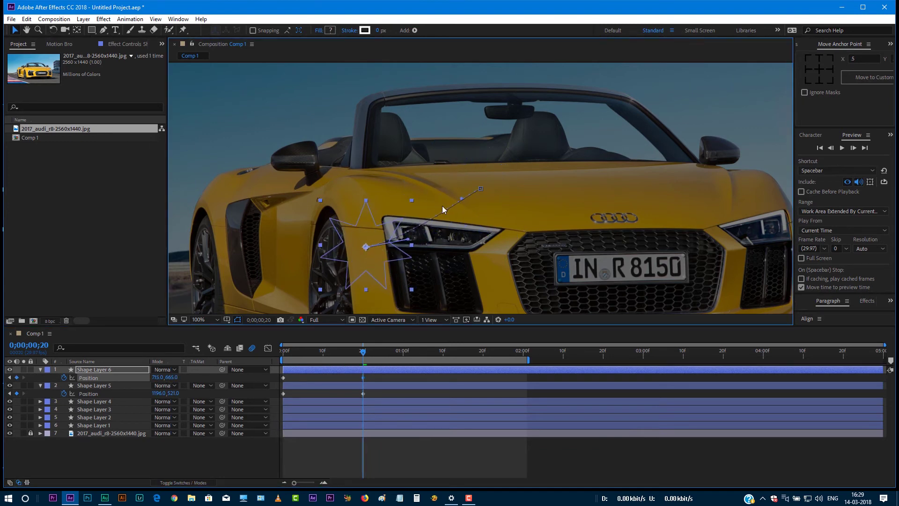
pyautogui.moveTo(462, 198); pyautogui.dragTo(433, 200)
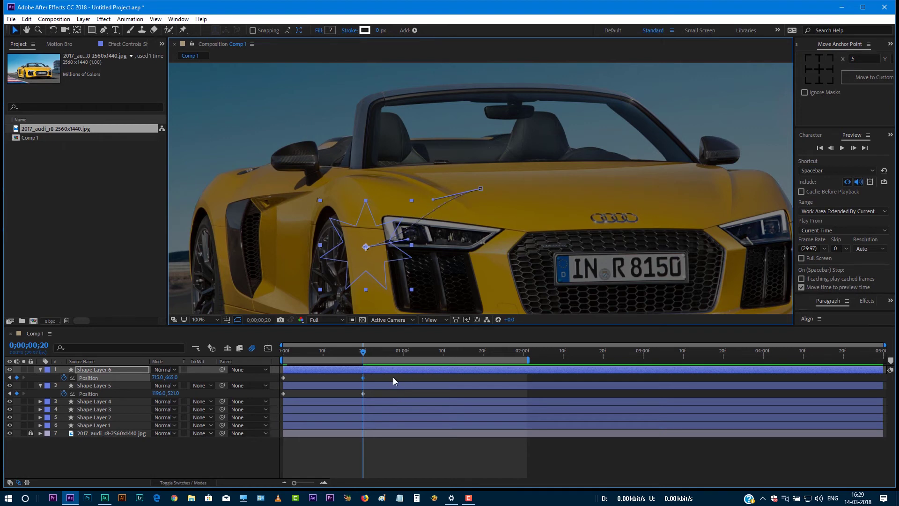
# - Apply Easy Ease to both star layers' Position keyframes
pyautogui.moveTo(392, 378); pyautogui.dragTo(286, 396)
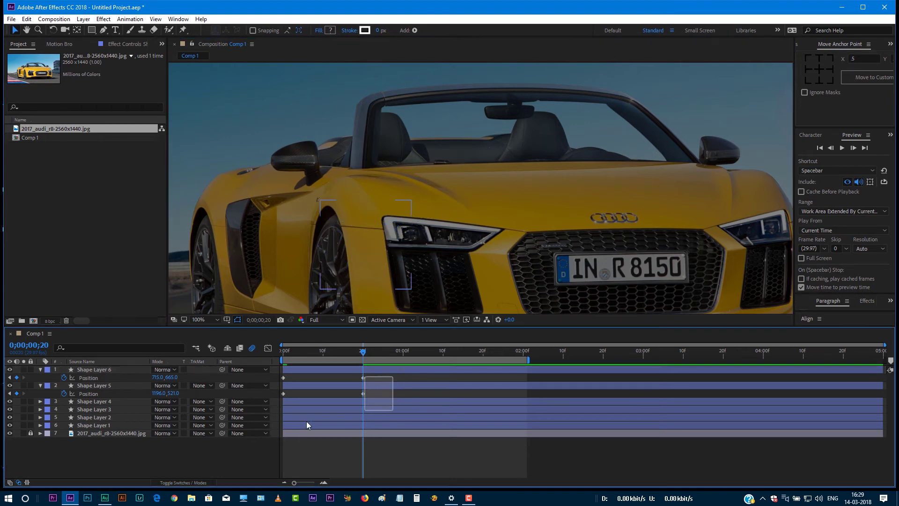
pyautogui.rightClick(285, 394)
pyautogui.moveTo(359, 387)
pyautogui.click(419, 418)
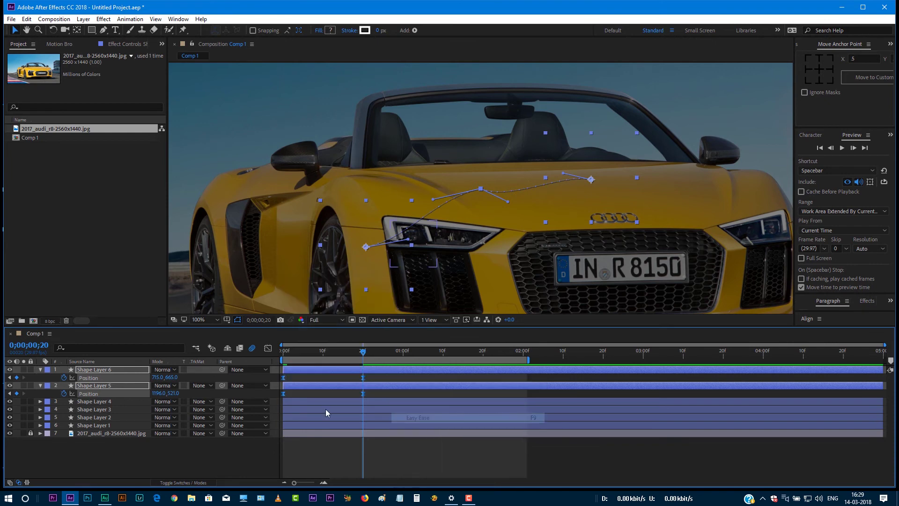
pyautogui.click(40, 370)
pyautogui.click(40, 378)
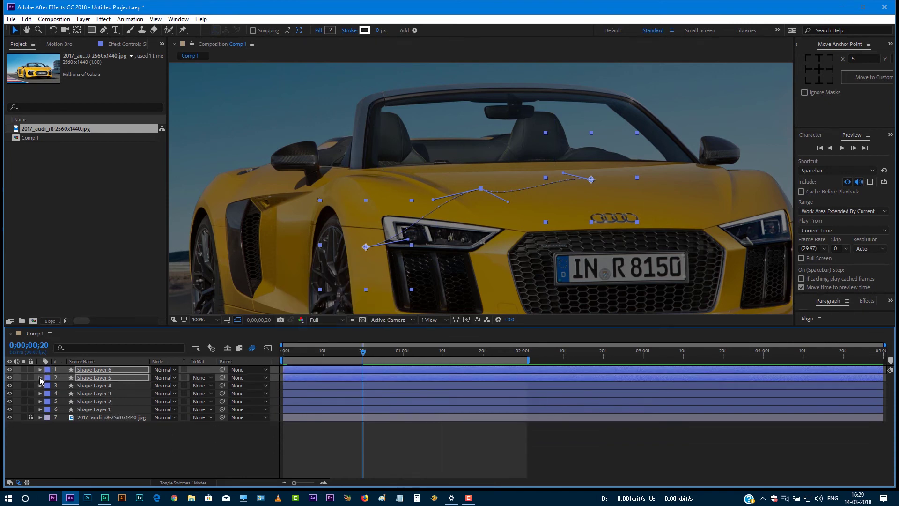
pyautogui.press('space')
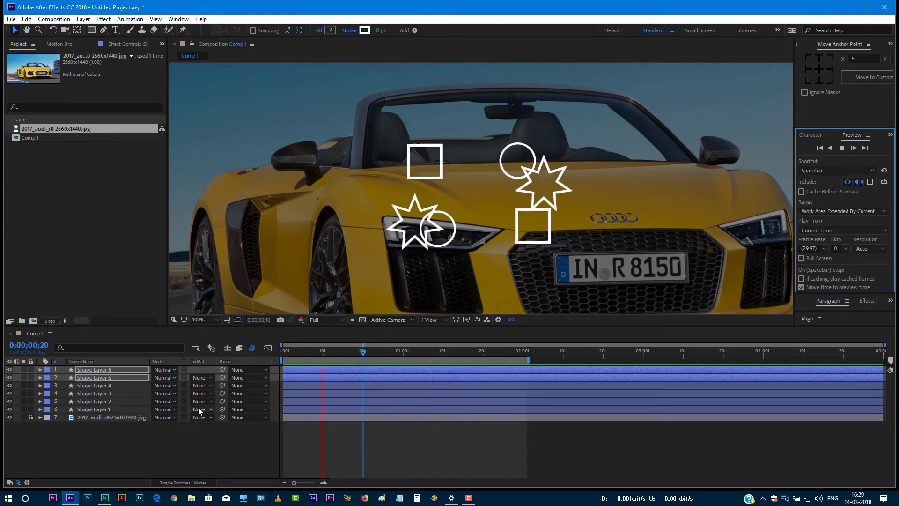
pyautogui.click(97, 458)
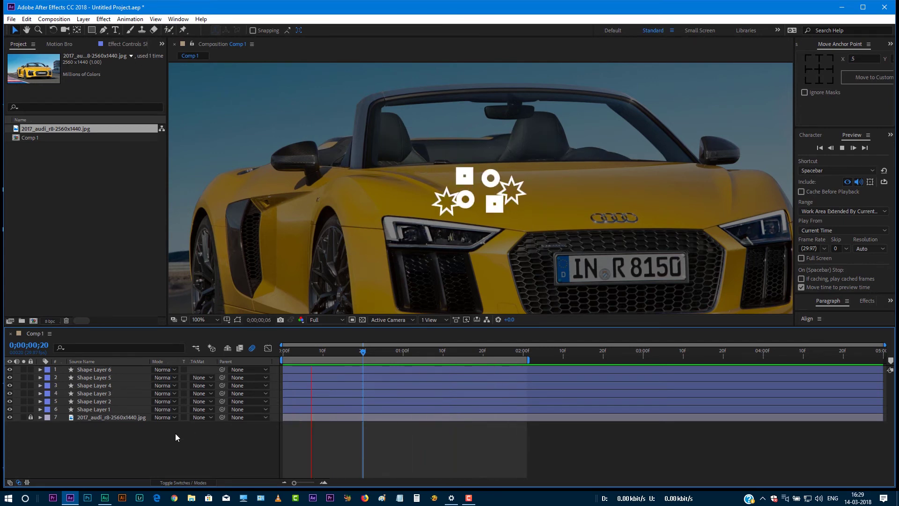
pyautogui.press('space')
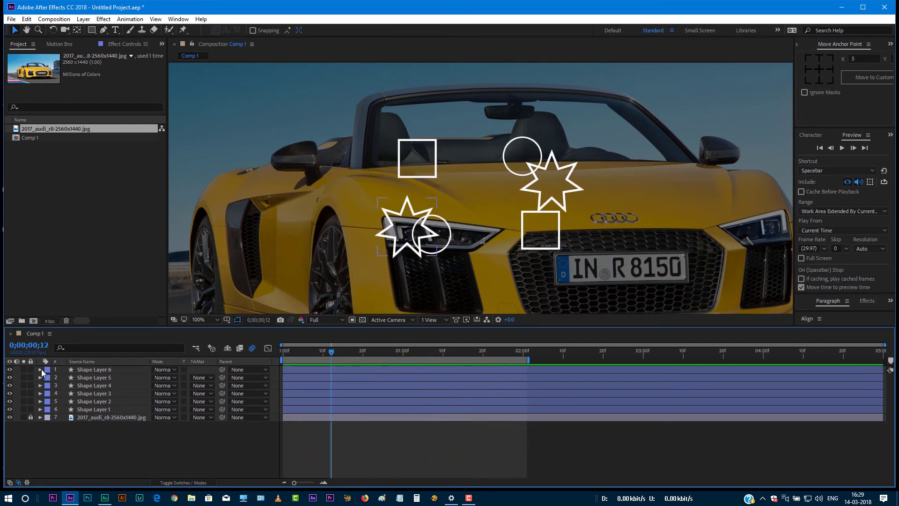
# - Give Shape Layer 6's star a light purple stroke colour
pyautogui.click(40, 369)
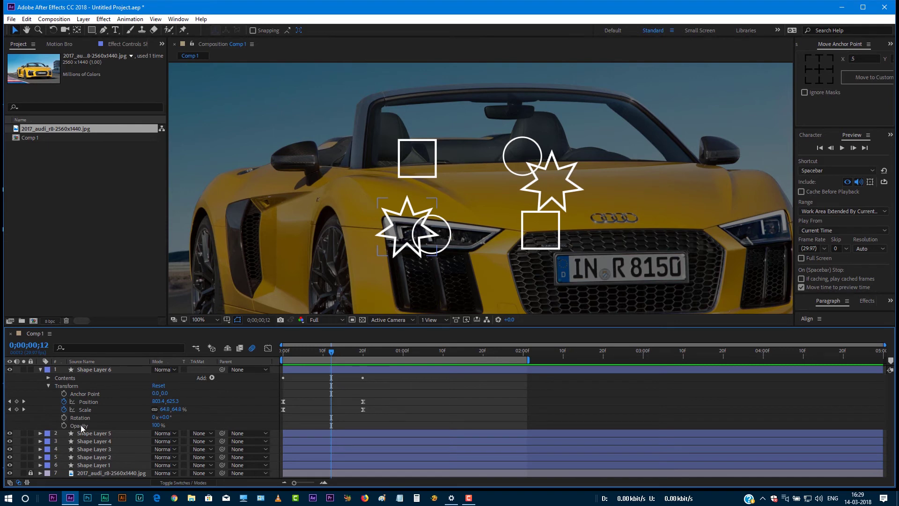
pyautogui.click(49, 378)
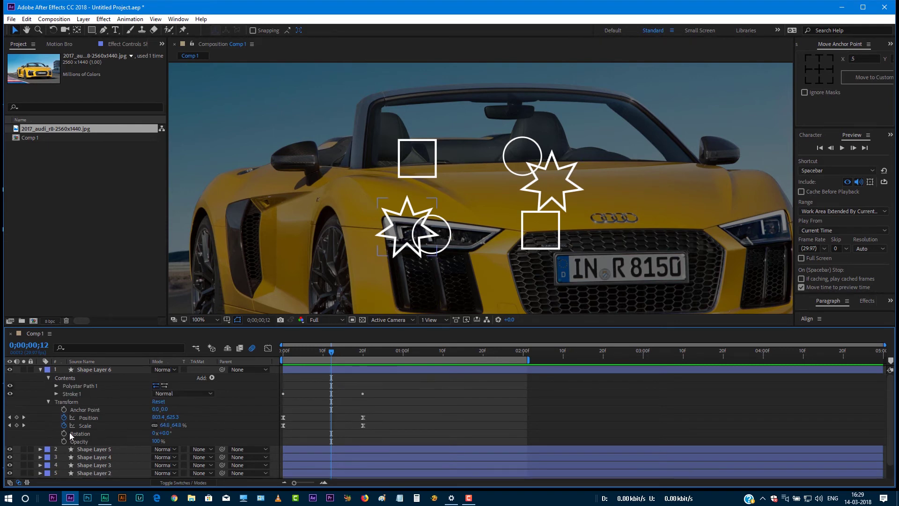
pyautogui.click(56, 394)
pyautogui.click(155, 409)
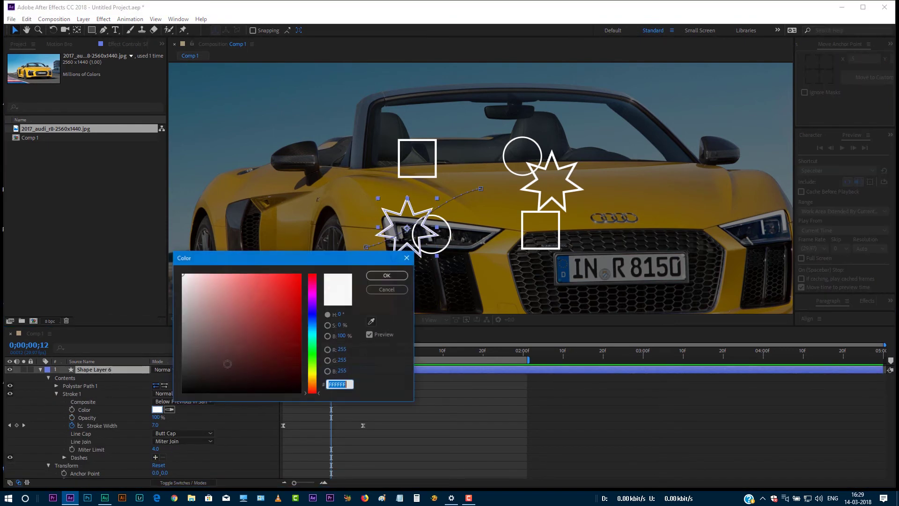
pyautogui.click(312, 298)
pyautogui.click(289, 301)
pyautogui.moveTo(292, 287); pyautogui.dragTo(256, 284)
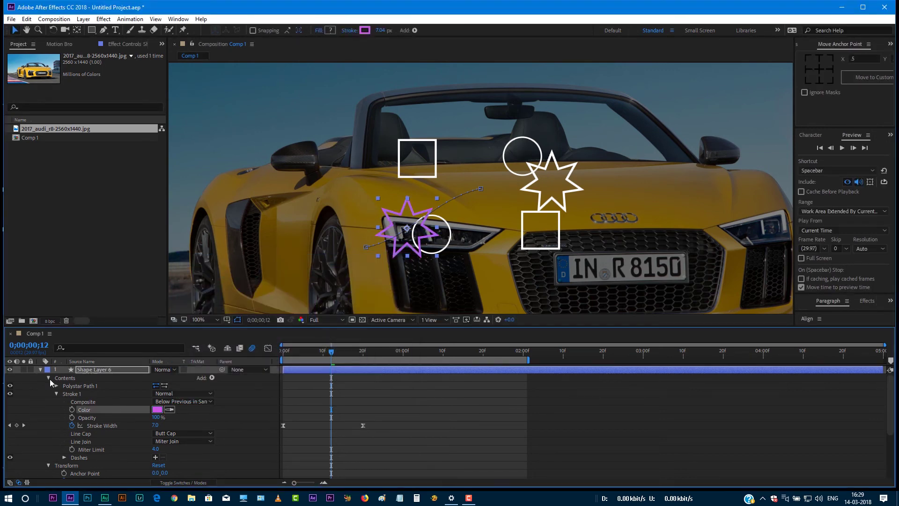
pyautogui.click(40, 370)
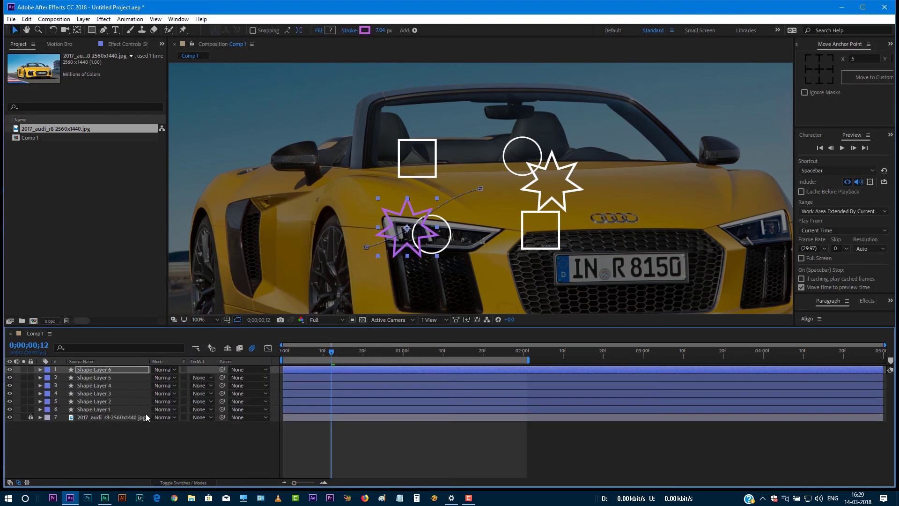
# - Give Shape Layer 5's star a teal stroke colour
pyautogui.click(40, 378)
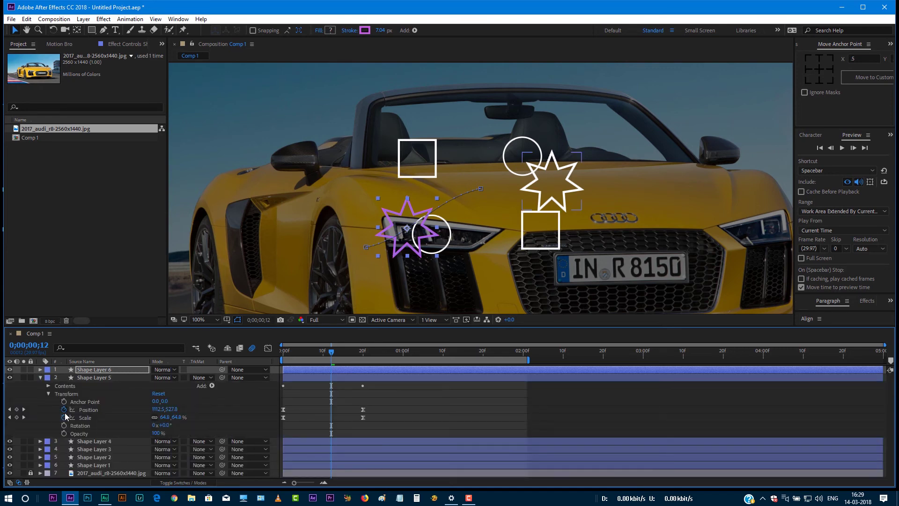
pyautogui.click(49, 386)
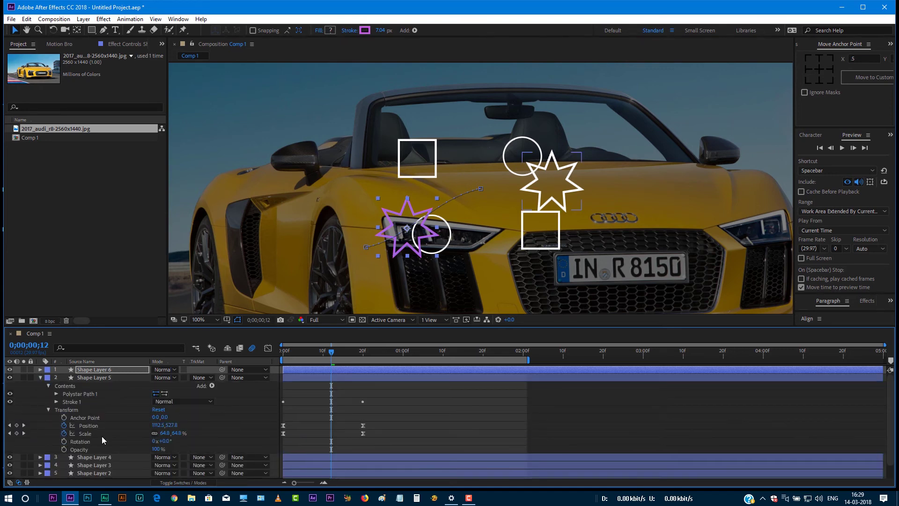
pyautogui.click(56, 402)
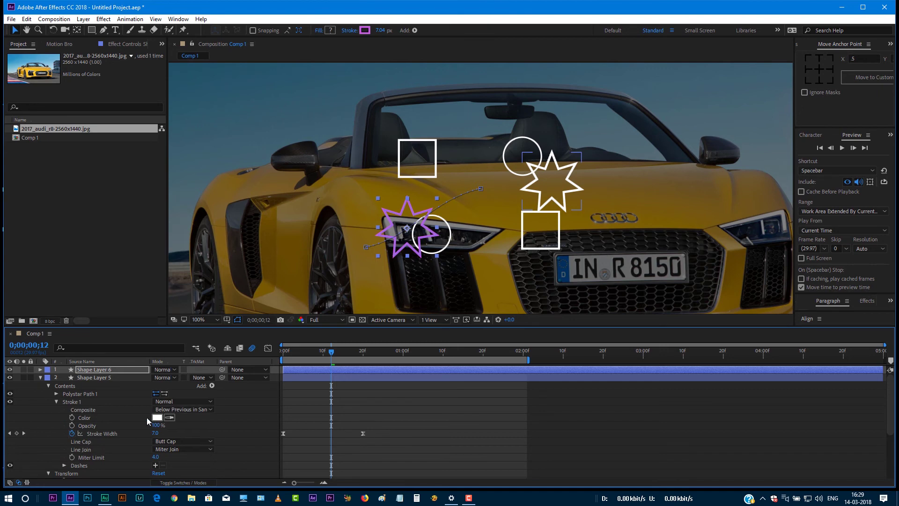
pyautogui.click(156, 417)
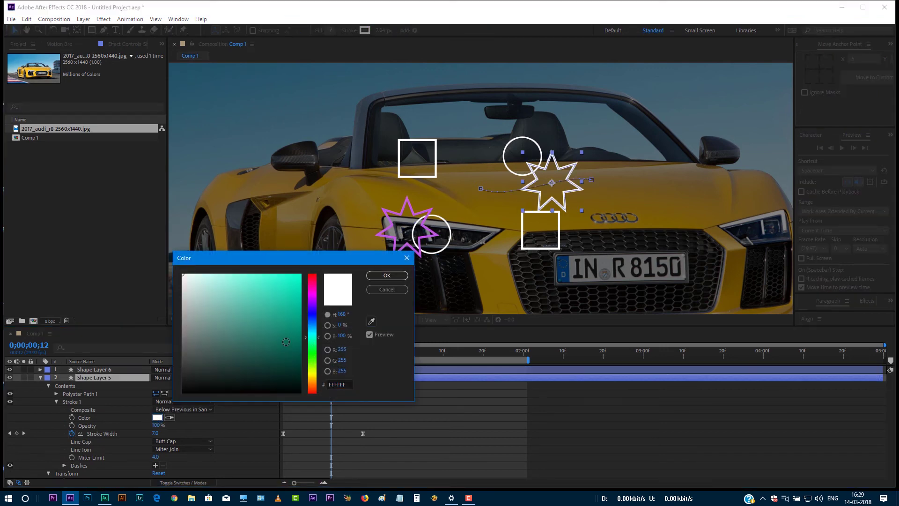
pyautogui.click(312, 337)
pyautogui.click(276, 291)
pyautogui.click(377, 275)
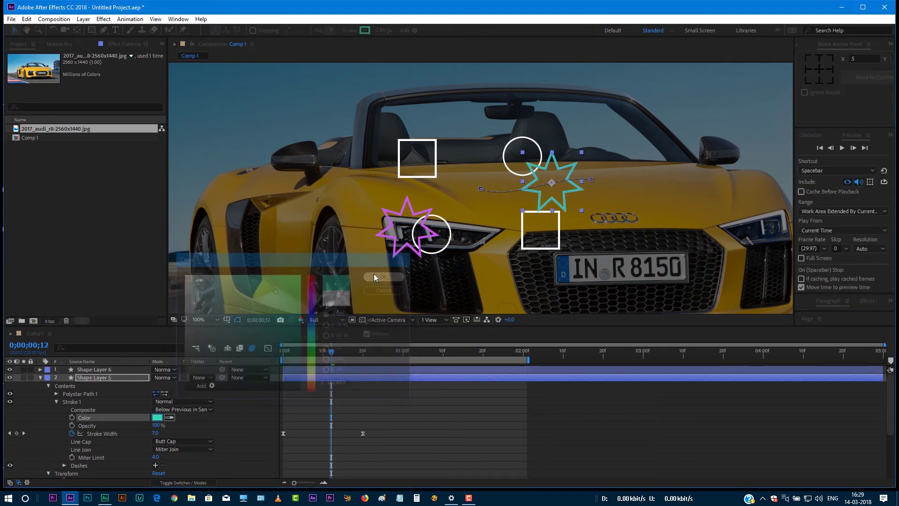
pyautogui.click(40, 378)
# - Set the squares' strokes to blue on Shape Layer 4 and orange on Shape Layer 3
pyautogui.click(41, 385)
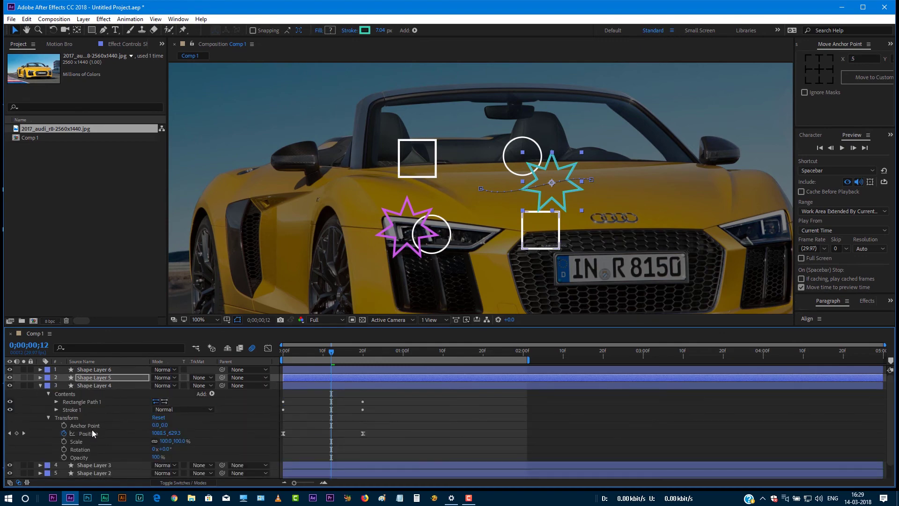
pyautogui.click(156, 425)
pyautogui.press('Return')
pyautogui.click(40, 385)
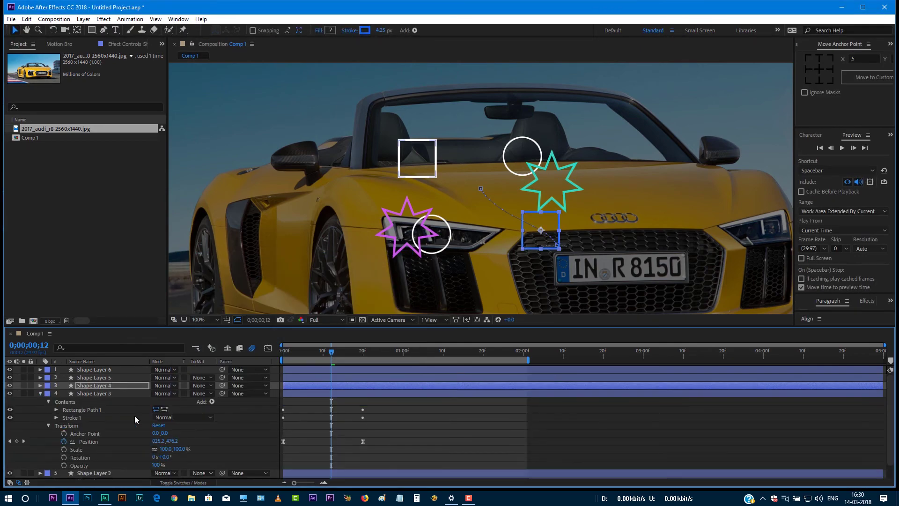
pyautogui.click(41, 393)
pyautogui.scroll(-1, 140, 421)
pyautogui.click(157, 426)
pyautogui.click(313, 389)
pyautogui.press('Return')
pyautogui.click(41, 385)
# - Give Shape Layer 2's circle a green stroke colour
pyautogui.click(40, 393)
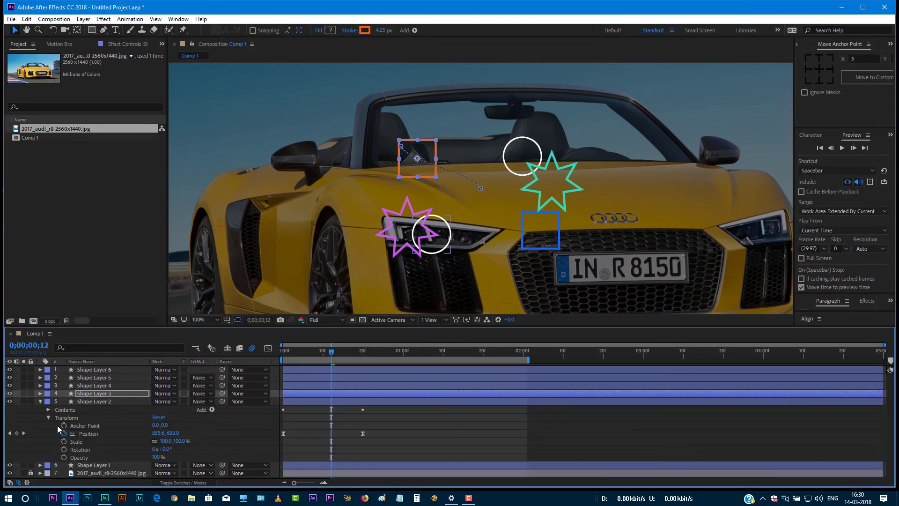
pyautogui.scroll(-1, 94, 421)
pyautogui.click(157, 427)
pyautogui.click(314, 351)
pyautogui.press('Return')
pyautogui.click(41, 385)
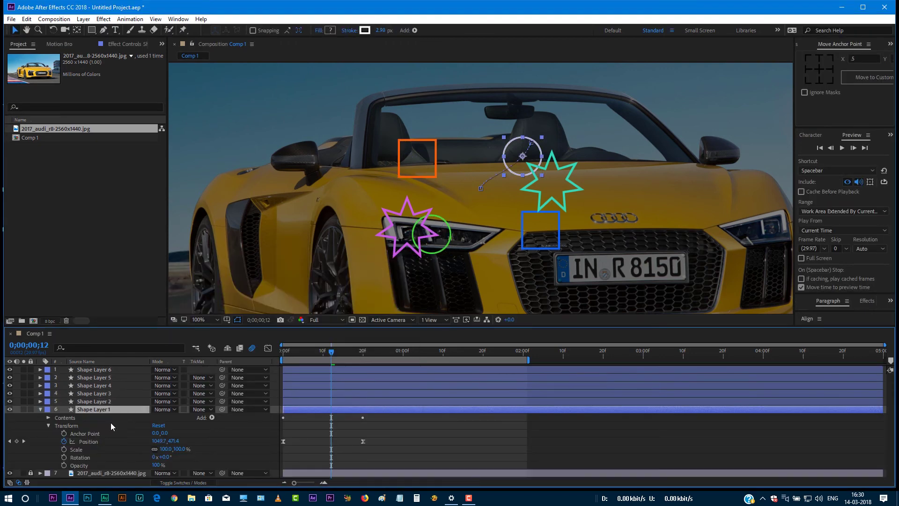
# - Give Shape Layer 1's circle a violet stroke, then collapse and deselect all layers
pyautogui.click(40, 393)
pyautogui.scroll(-1, 110, 422)
pyautogui.click(157, 426)
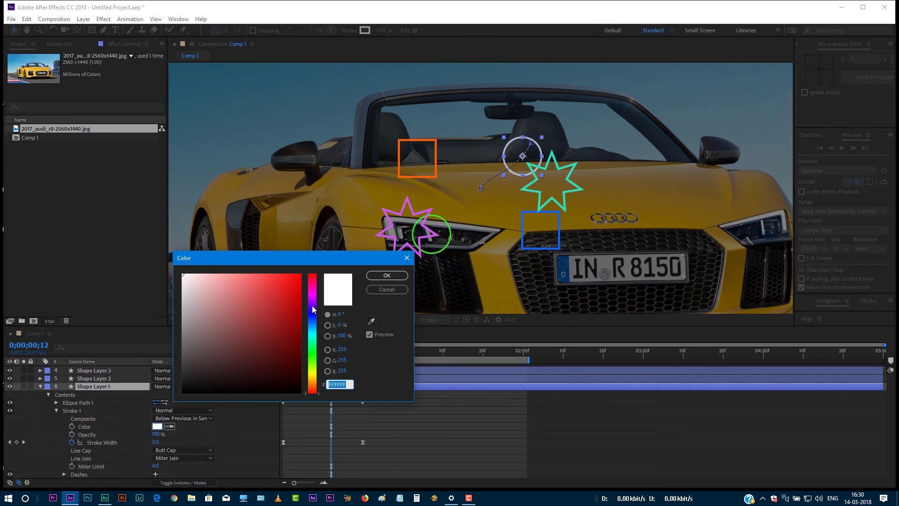
pyautogui.click(313, 302)
pyautogui.press('Return')
pyautogui.scroll(2, 44, 412)
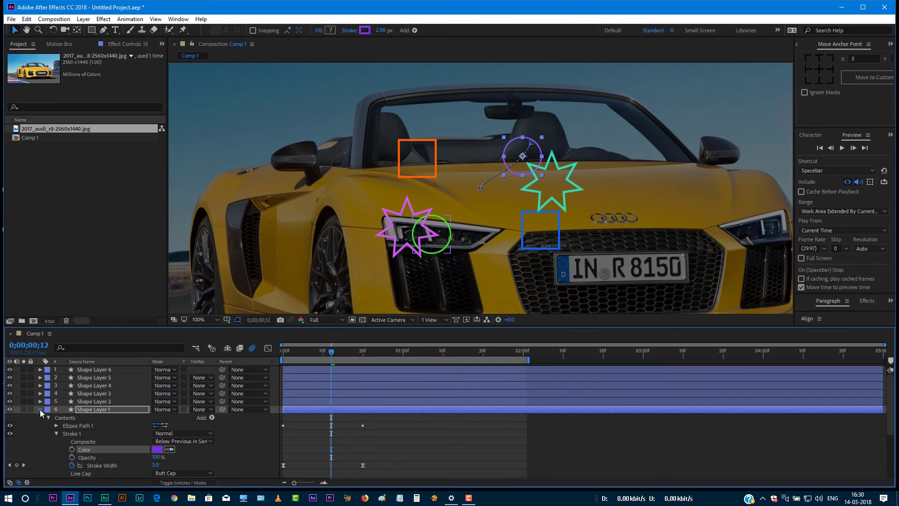
pyautogui.click(41, 409)
pyautogui.click(64, 447)
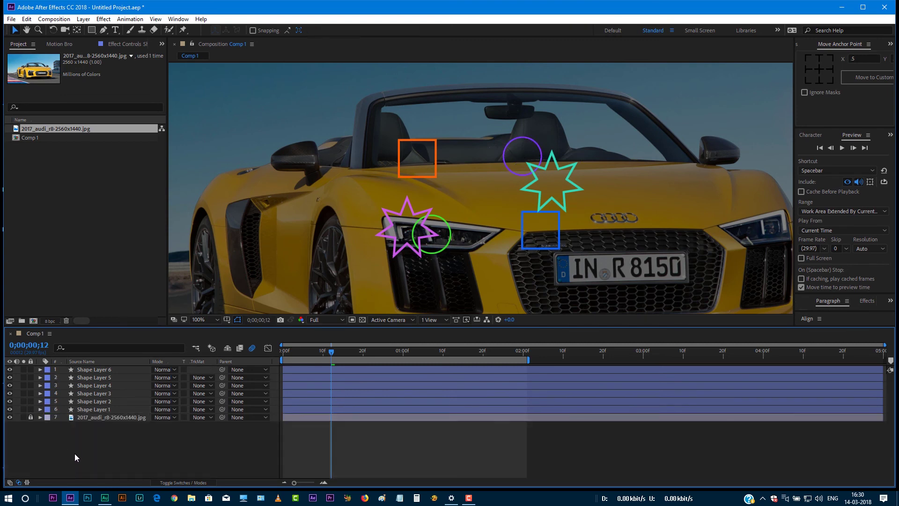
# - Preview the shape burst animation, then stop it with the layer switches columns showing
pyautogui.click(841, 148)
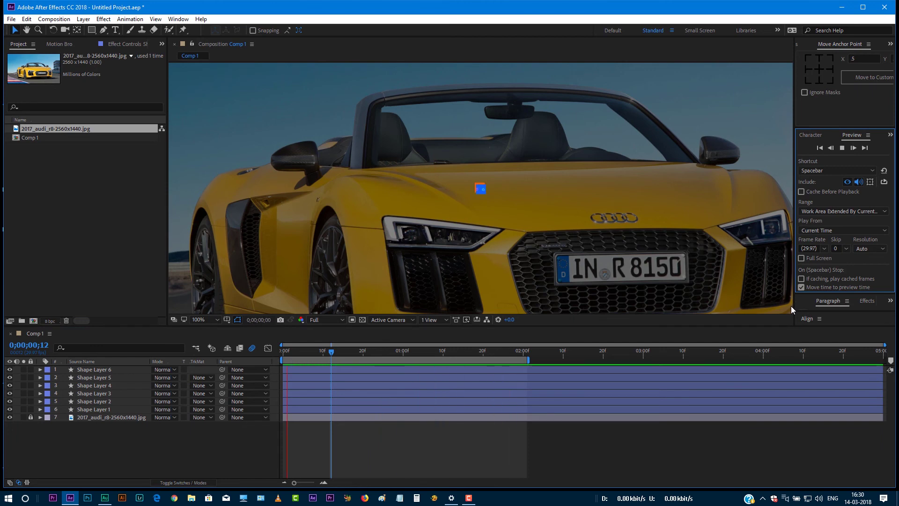
pyautogui.click(185, 482)
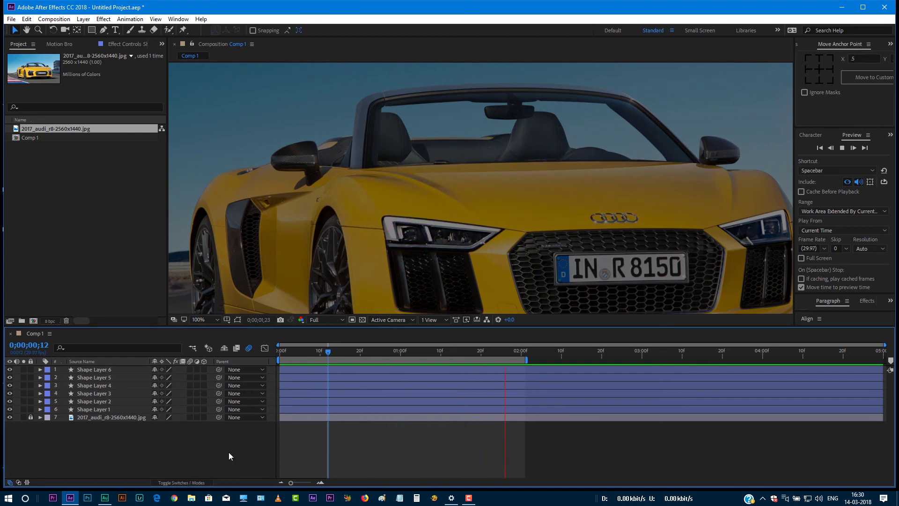
pyautogui.press('space')
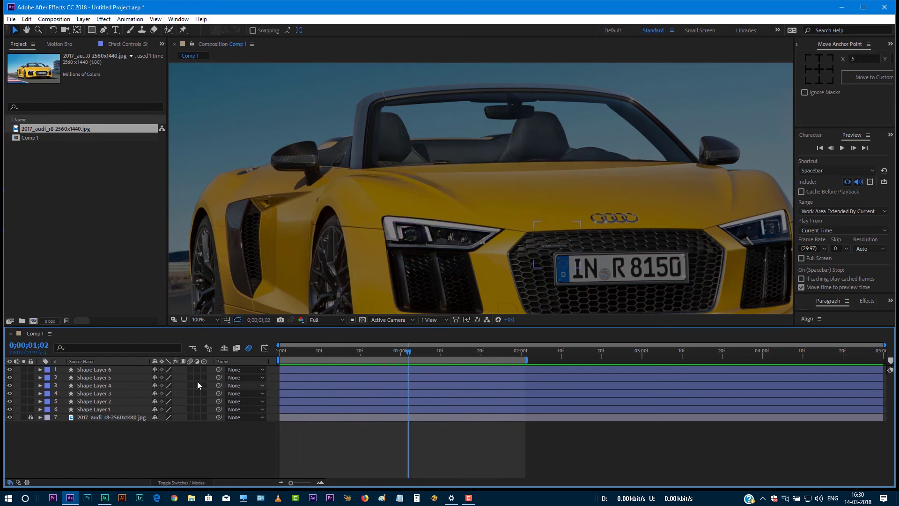
# - Enable motion blur on Shape Layers 6 through 2 and for the whole composition
pyautogui.click(191, 370)
pyautogui.click(190, 377)
pyautogui.click(190, 387)
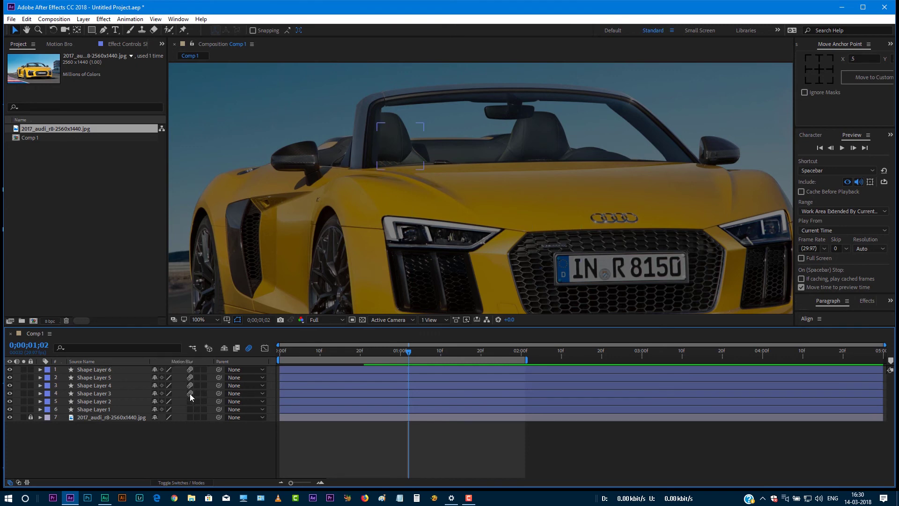
pyautogui.click(190, 394)
pyautogui.click(189, 401)
pyautogui.click(251, 350)
# - Preview the motion-blurred bursts again, stop playback, and select Shape Layer 1
pyautogui.click(842, 147)
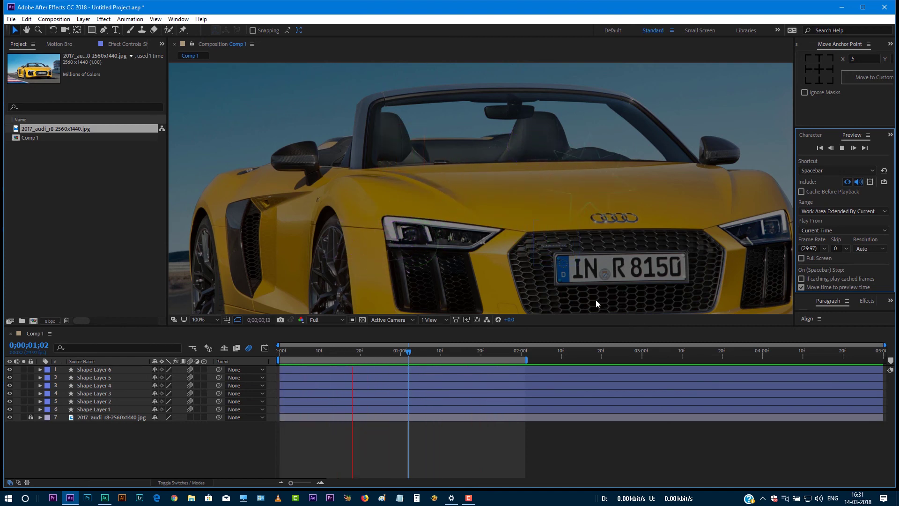
pyautogui.click(127, 442)
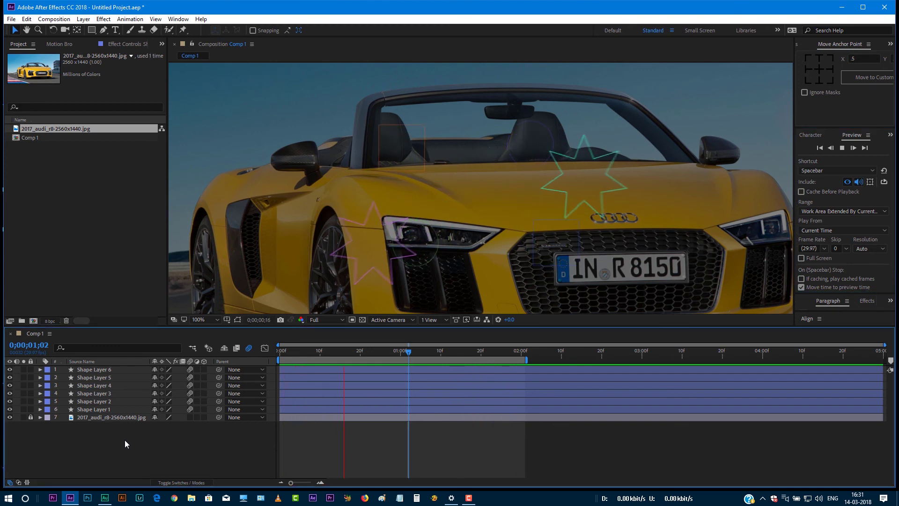
pyautogui.press('space')
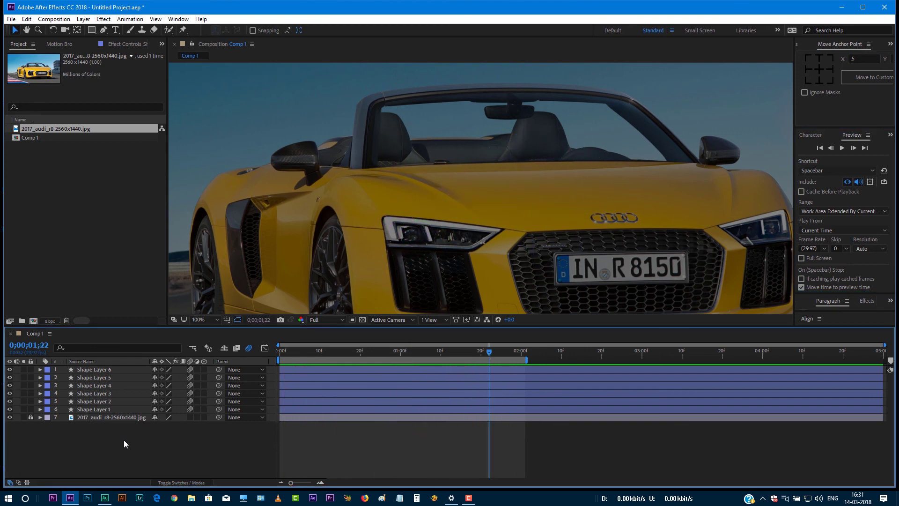
pyautogui.click(99, 410)
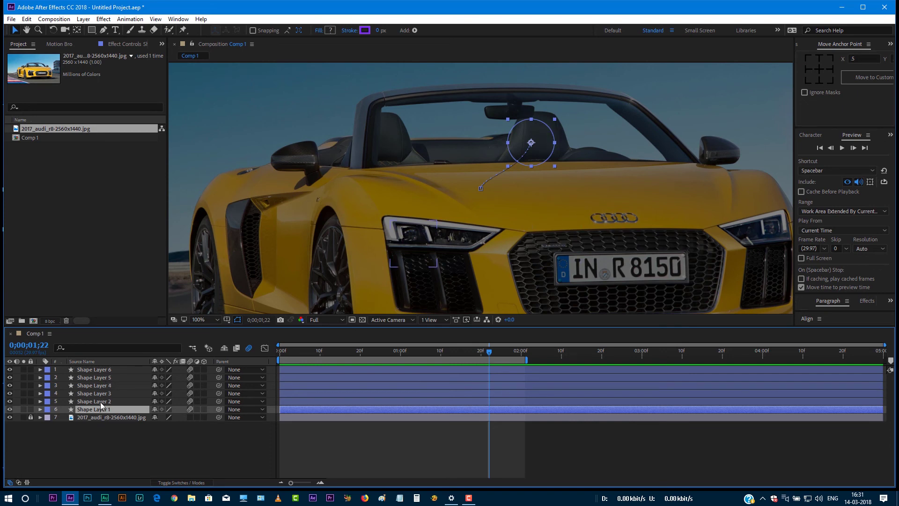
# - Pre-compose Shape Layers 1–6 into a new precomp named 'shapes'
pyautogui.keyDown('shift'); pyautogui.click(100, 402); pyautogui.keyUp('shift')
pyautogui.keyDown('ctrl'); pyautogui.click(109, 385); pyautogui.keyUp('ctrl')
pyautogui.keyDown('ctrl'); pyautogui.click(112, 394); pyautogui.keyUp('ctrl')
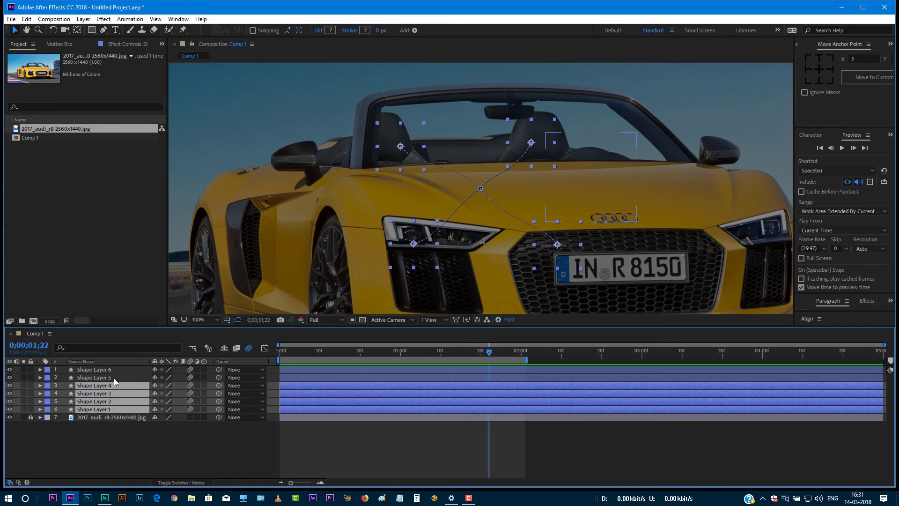
pyautogui.keyDown('ctrl'); pyautogui.click(114, 377); pyautogui.keyUp('ctrl')
pyautogui.keyDown('ctrl'); pyautogui.click(115, 369); pyautogui.keyUp('ctrl')
pyautogui.rightClick(123, 381)
pyautogui.click(150, 406)
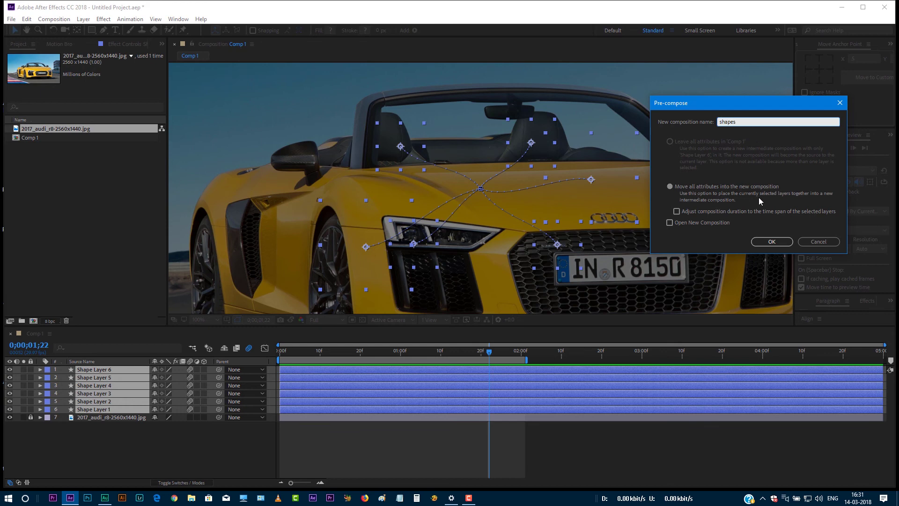
pyautogui.click(771, 242)
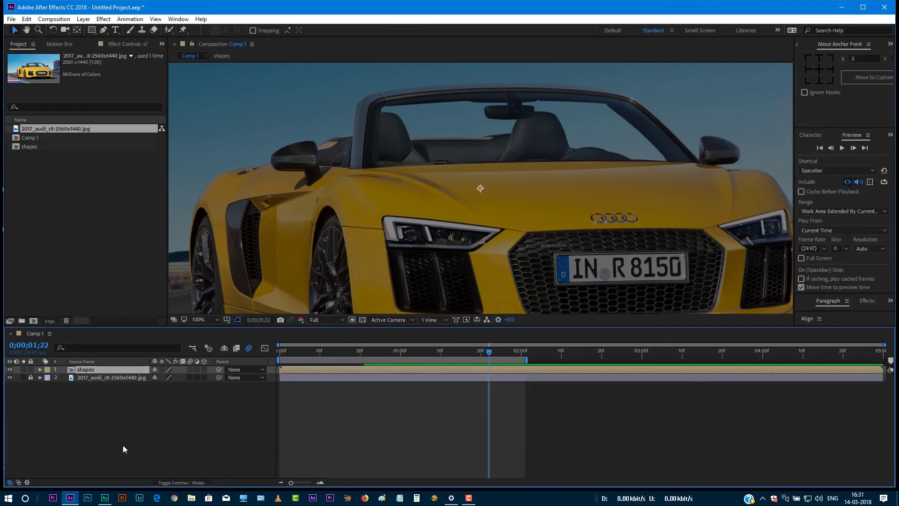
# - Duplicate the 'shapes' precomp layer to make three copies
pyautogui.click(106, 382)
pyautogui.click(99, 369)
pyautogui.hotkey('ctrl', 'd')
pyautogui.hotkey('ctrl', 'd')
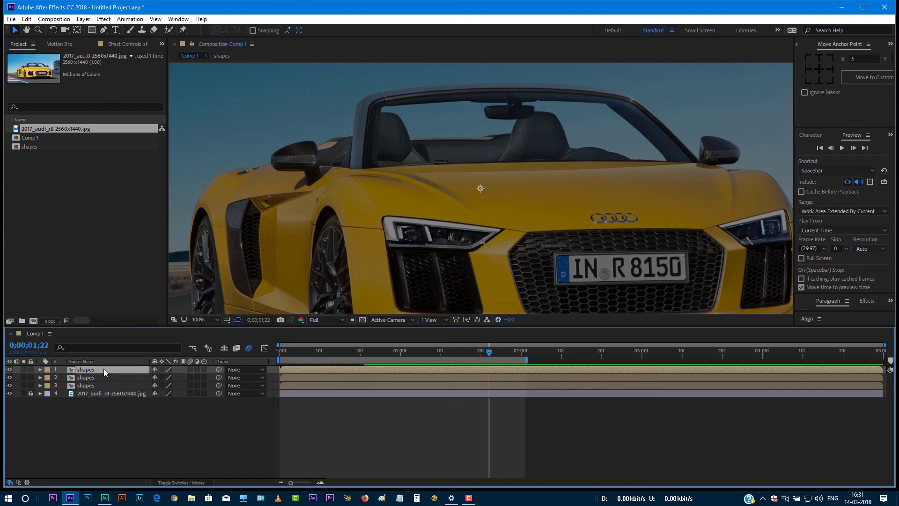
# - At frame 10, rotate the top shapes copy to 40° and shift it left and slightly down
pyautogui.press('r')
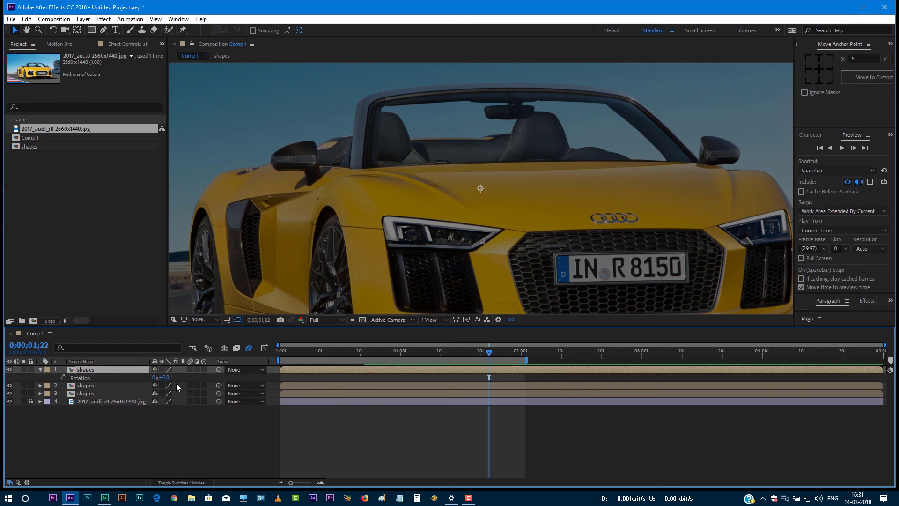
pyautogui.moveTo(491, 353); pyautogui.dragTo(330, 352)
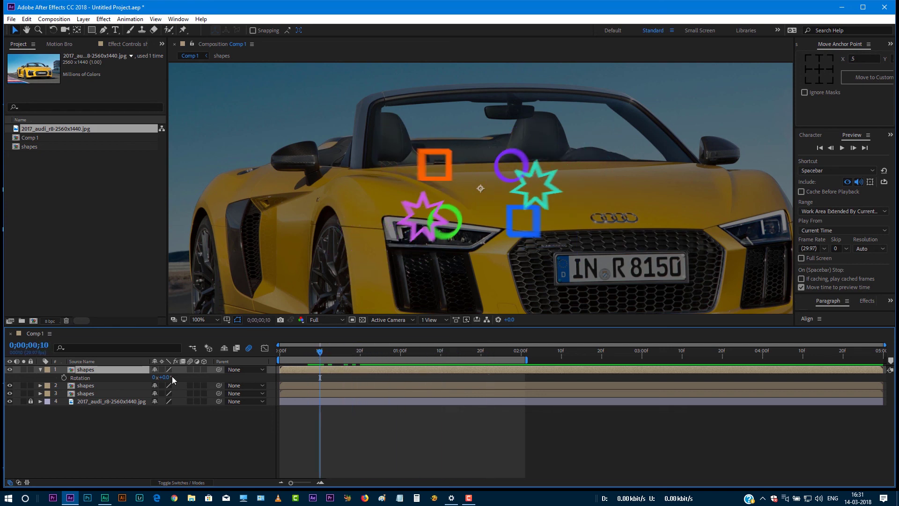
pyautogui.moveTo(165, 380); pyautogui.dragTo(192, 380)
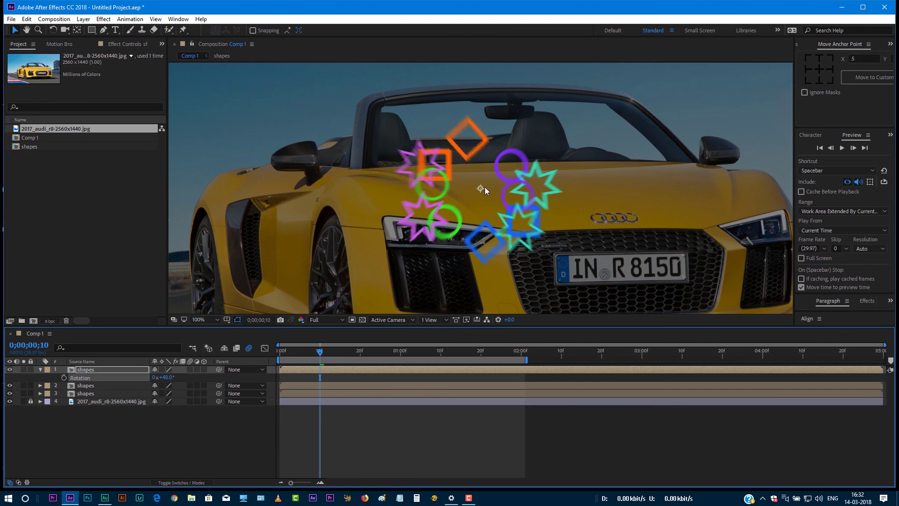
pyautogui.moveTo(482, 190)
pyautogui.mouseDown()
pyautogui.moveTo(394, 207)
pyautogui.moveTo(405, 215)
pyautogui.mouseUp()
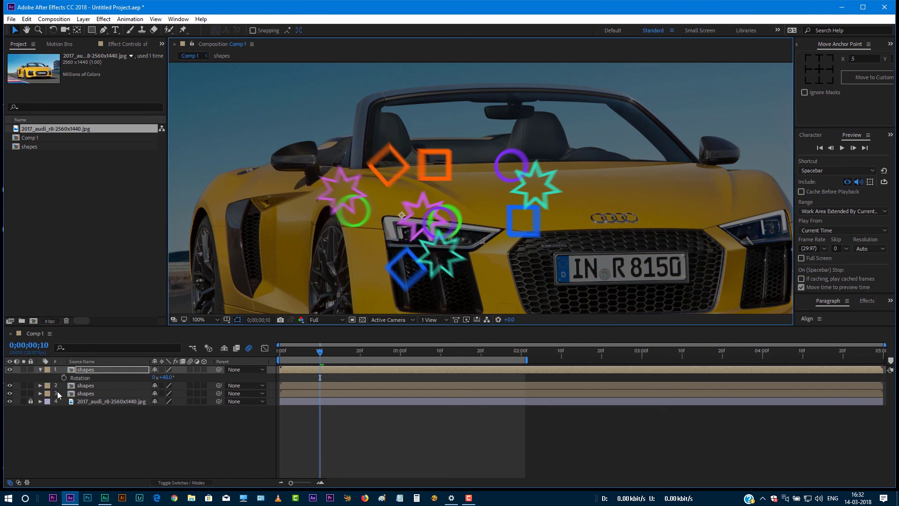
# - Move the second shapes copy up and to the right
pyautogui.click(40, 385)
pyautogui.click(100, 386)
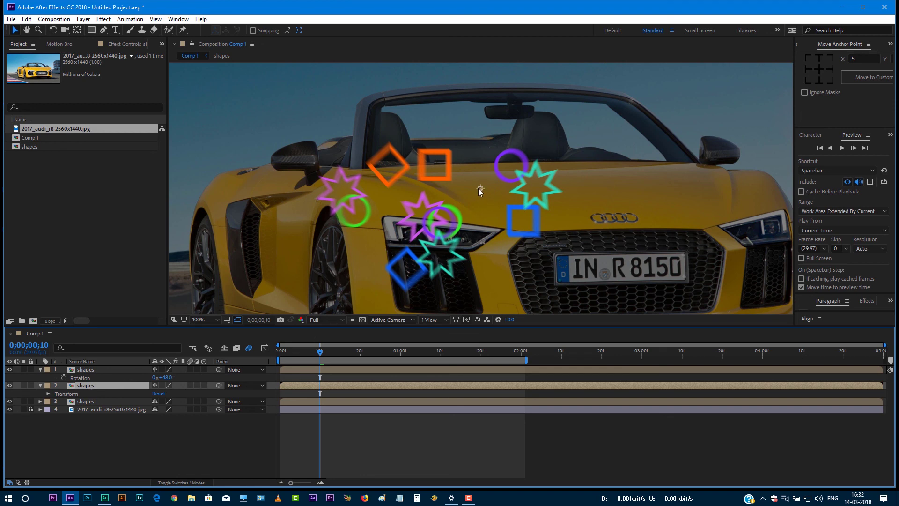
pyautogui.moveTo(479, 188); pyautogui.dragTo(529, 174)
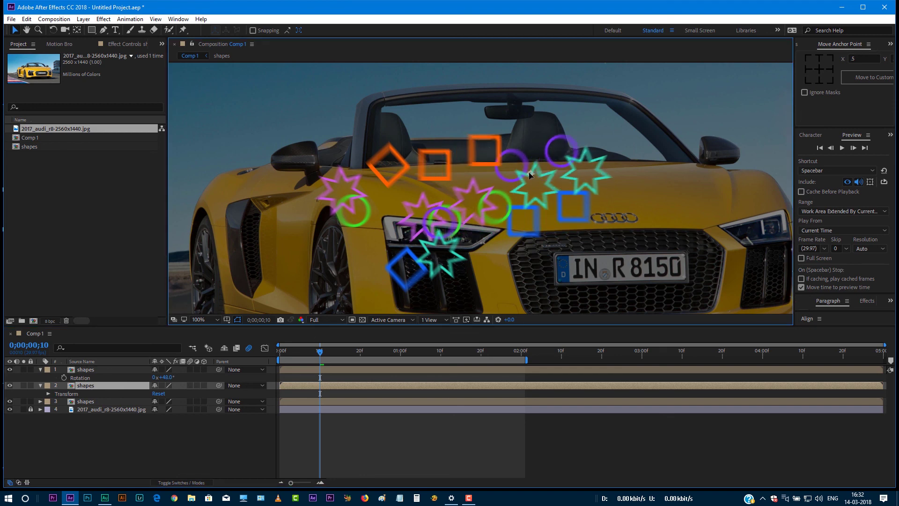
pyautogui.press('Return')
# - Move the third shapes copy down-right, rotate it to 81°, and collapse all three layers
pyautogui.click(40, 402)
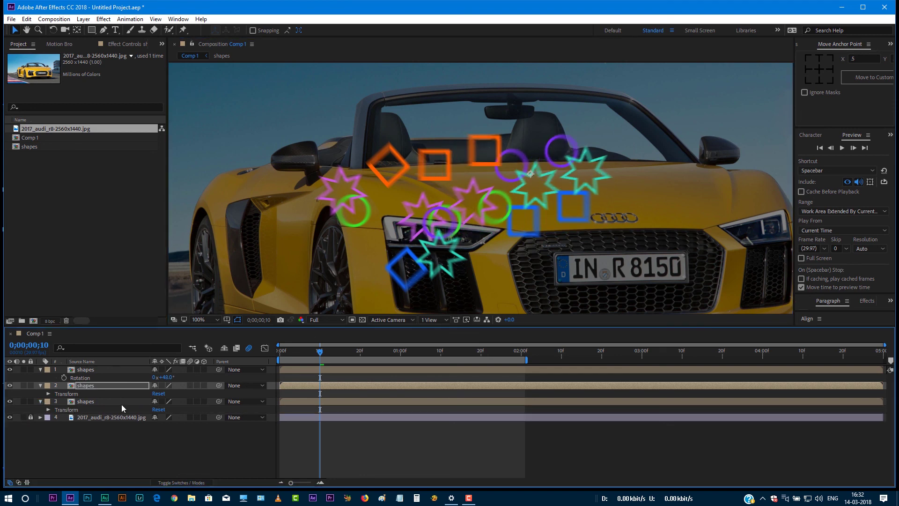
pyautogui.click(81, 402)
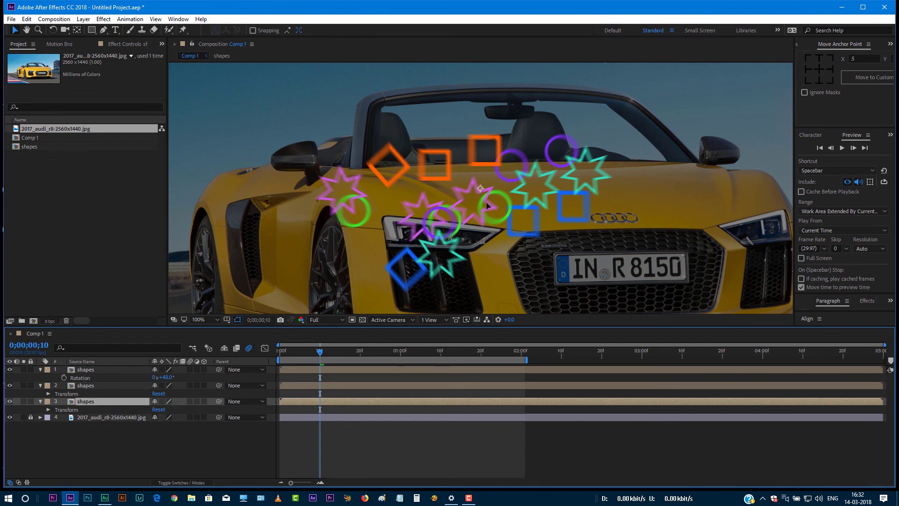
pyautogui.moveTo(487, 205); pyautogui.dragTo(522, 261)
pyautogui.press('Return')
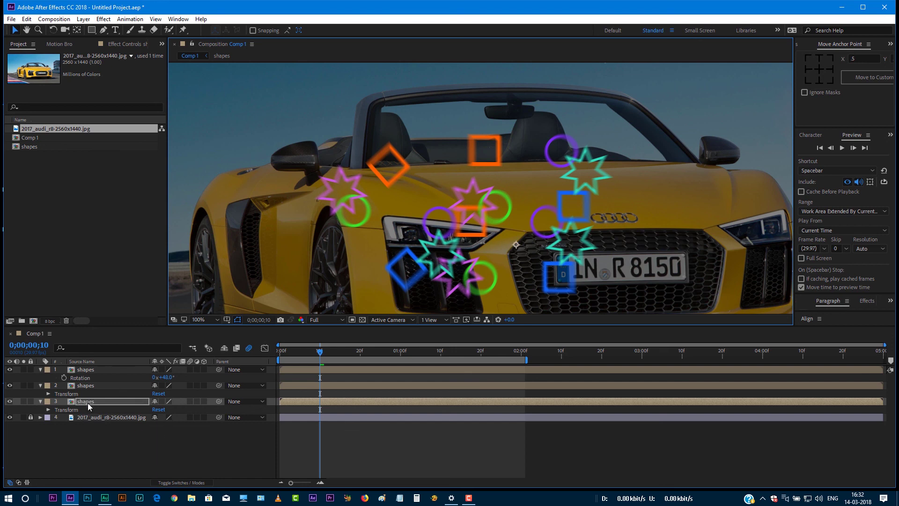
pyautogui.press('r')
pyautogui.moveTo(161, 409); pyautogui.dragTo(204, 410)
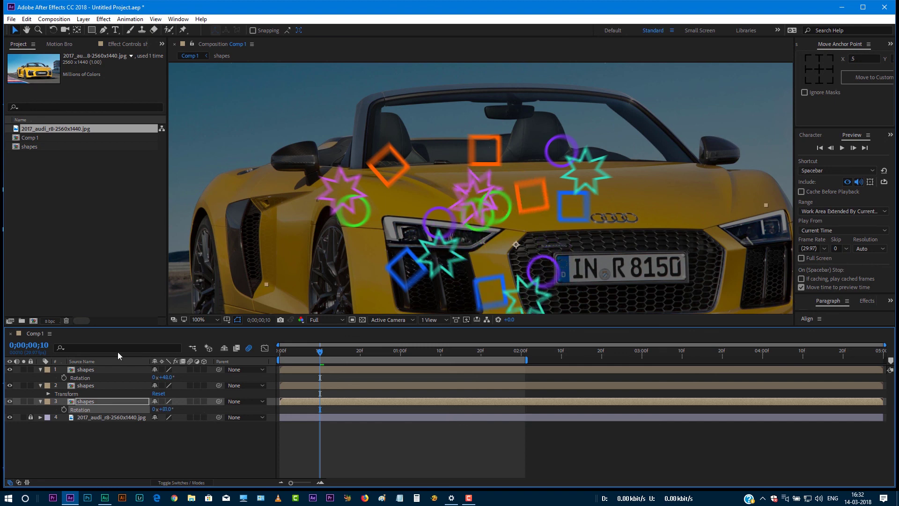
pyautogui.click(41, 401)
pyautogui.click(40, 385)
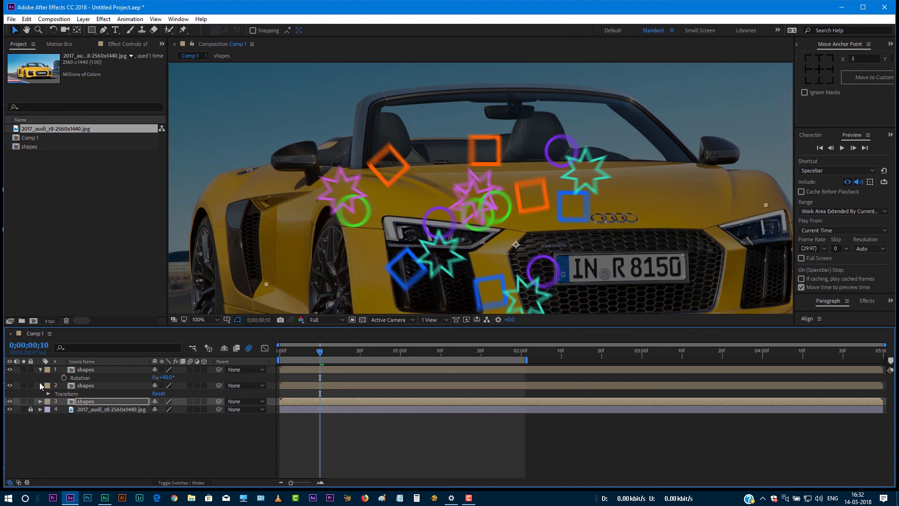
pyautogui.click(40, 369)
pyautogui.click(48, 419)
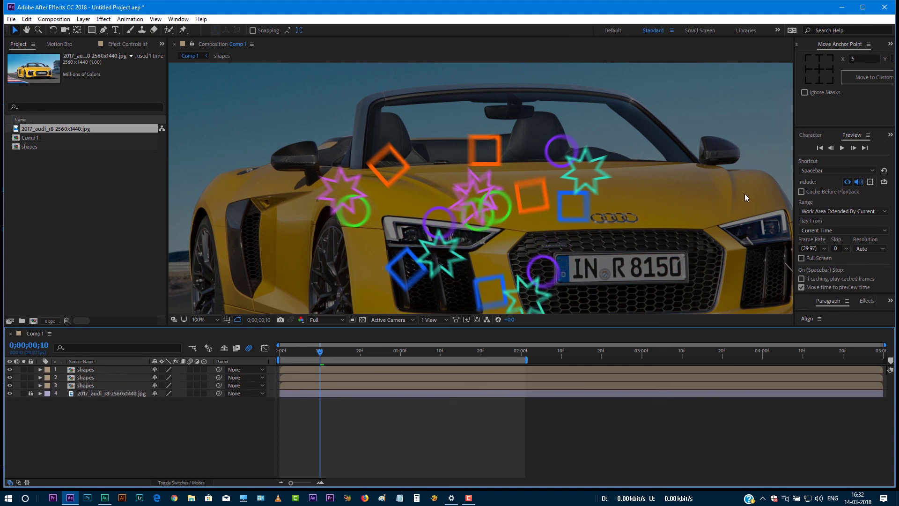
# - Play the three rotated, offset shape bursts over the car photo, then stop playback
pyautogui.click(842, 148)
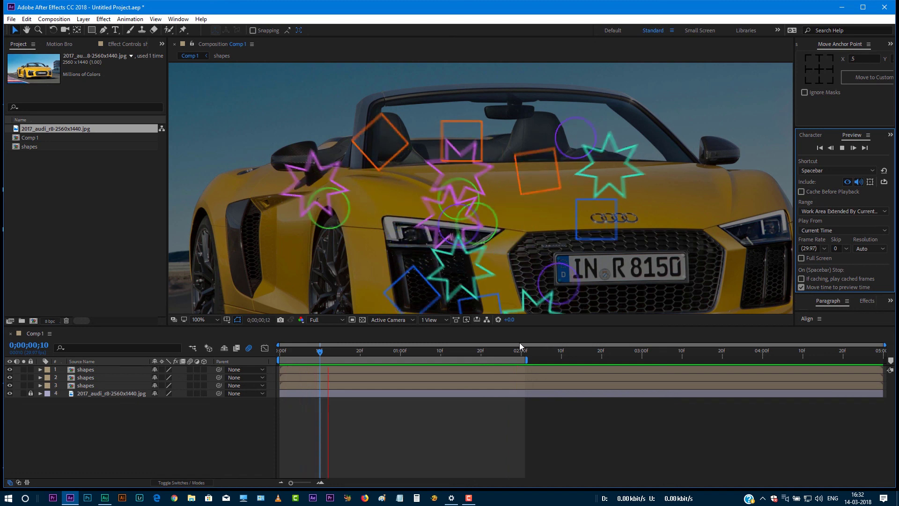
pyautogui.click(144, 436)
pyautogui.press('space')
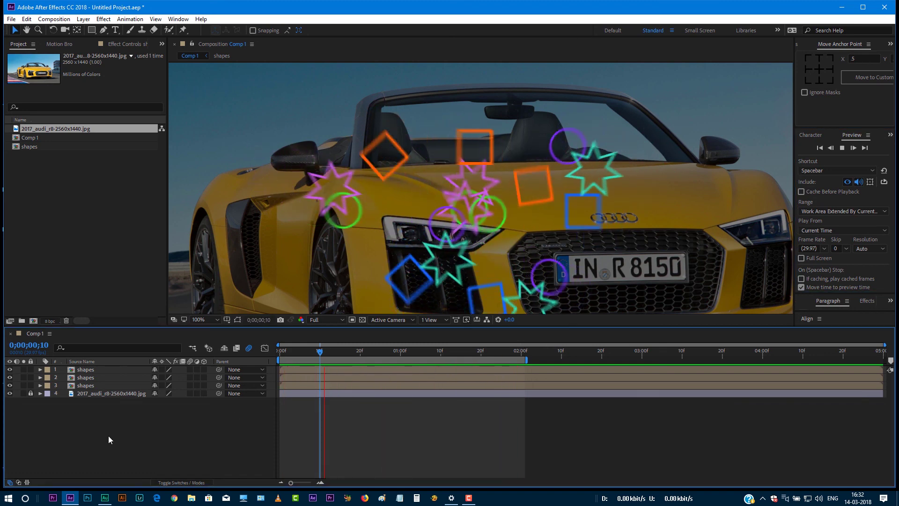